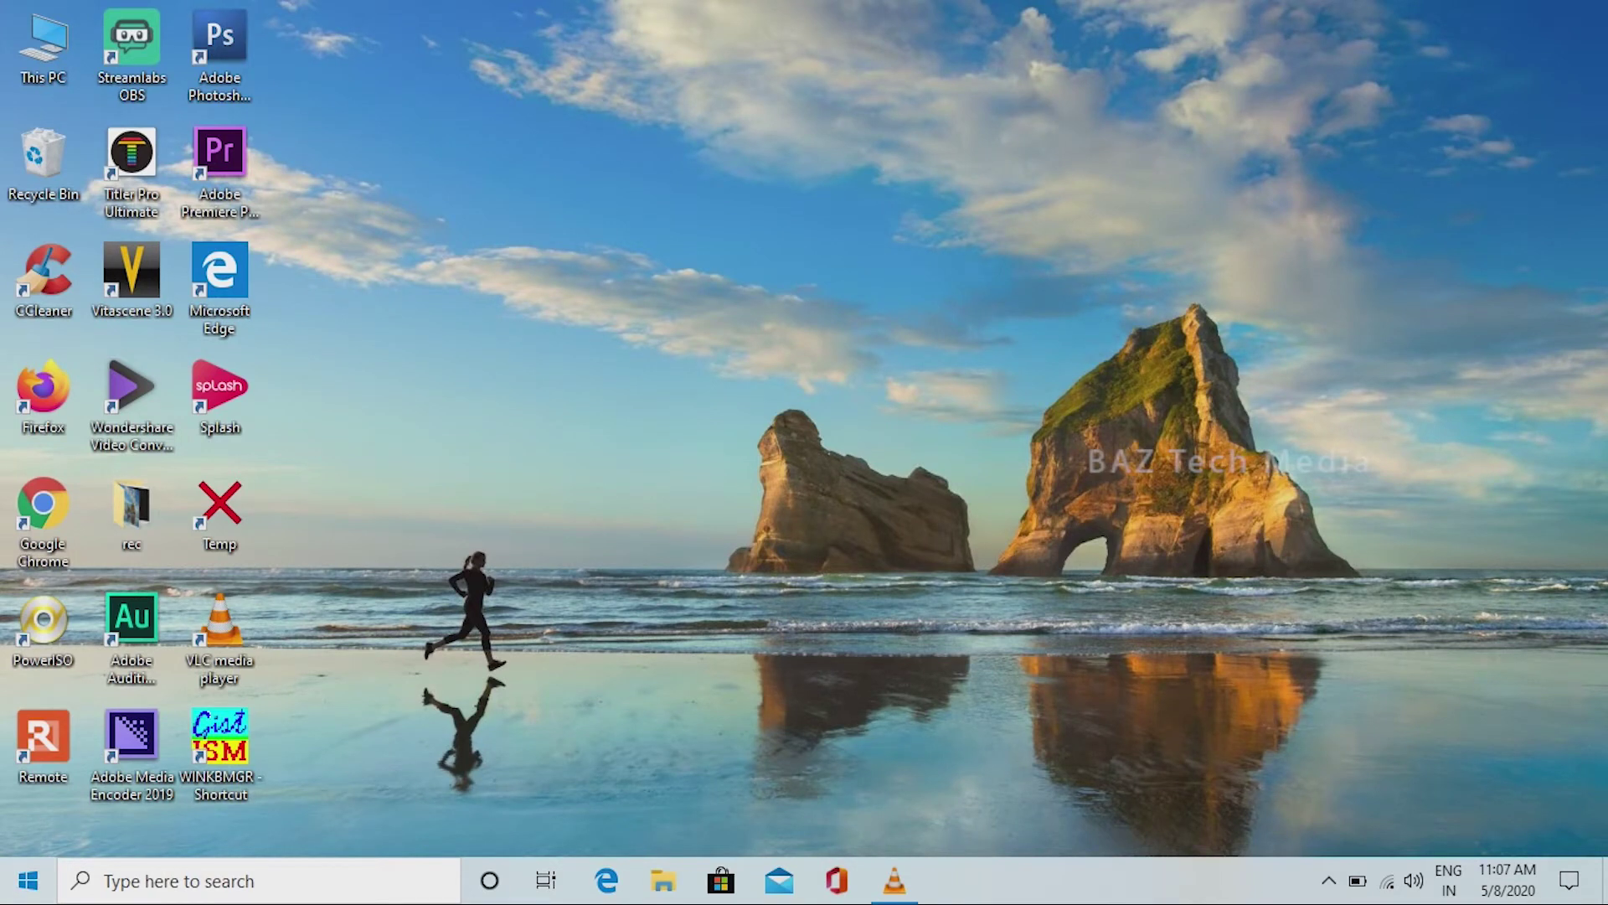
Open the Game bar page of the Gaming settings in Windows Settings and leave Game bar recording switched on
left_click(28, 881)
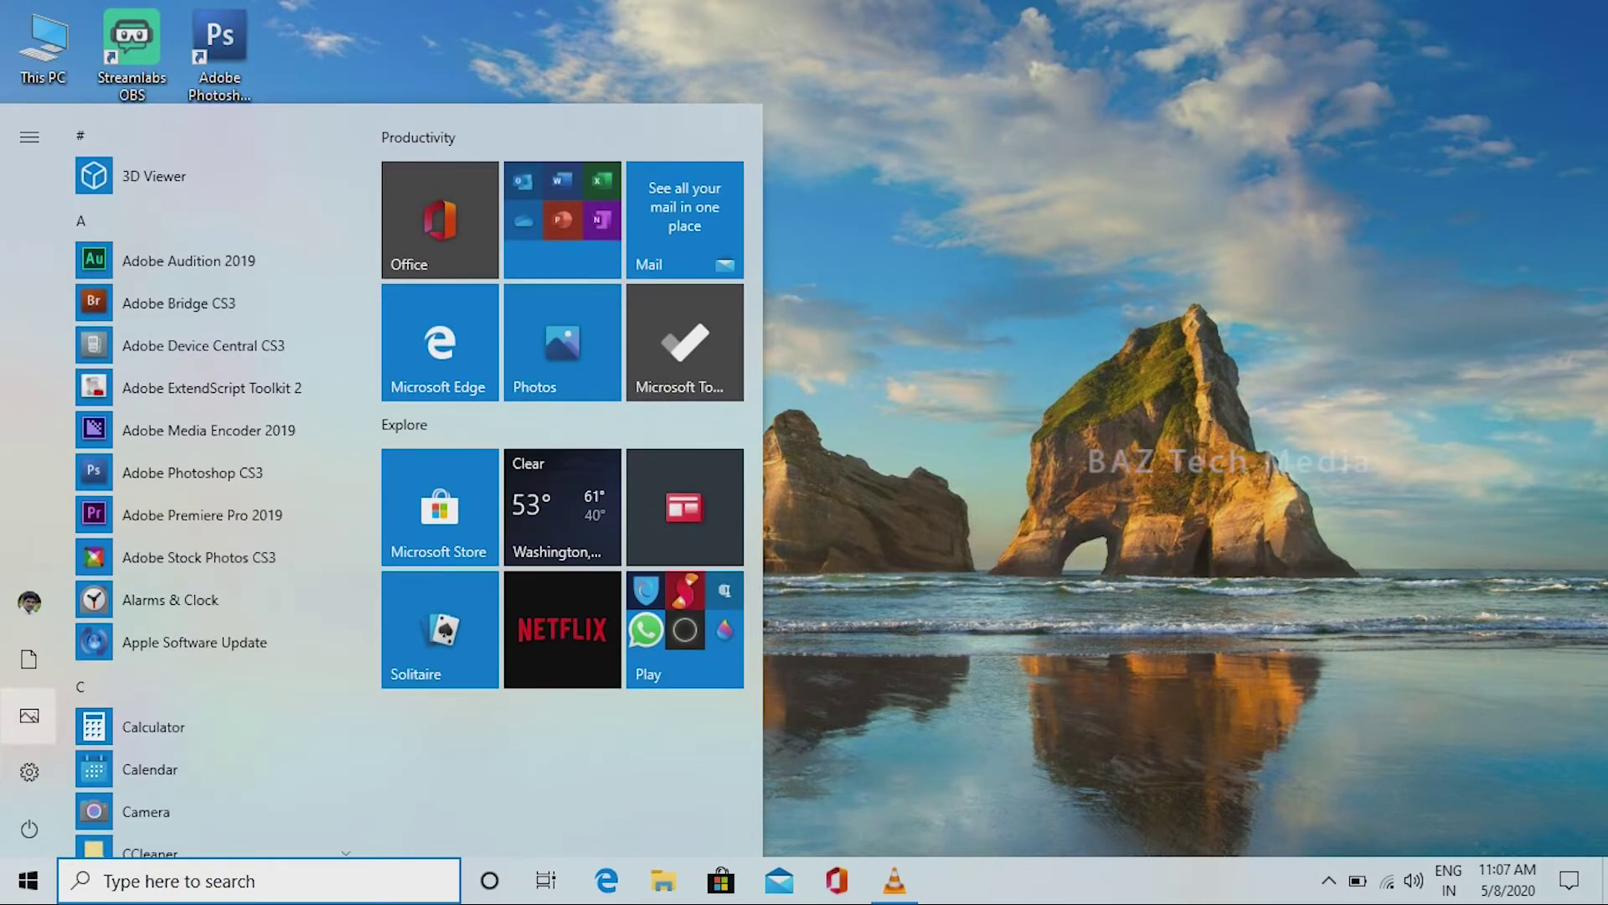
left_click(28, 772)
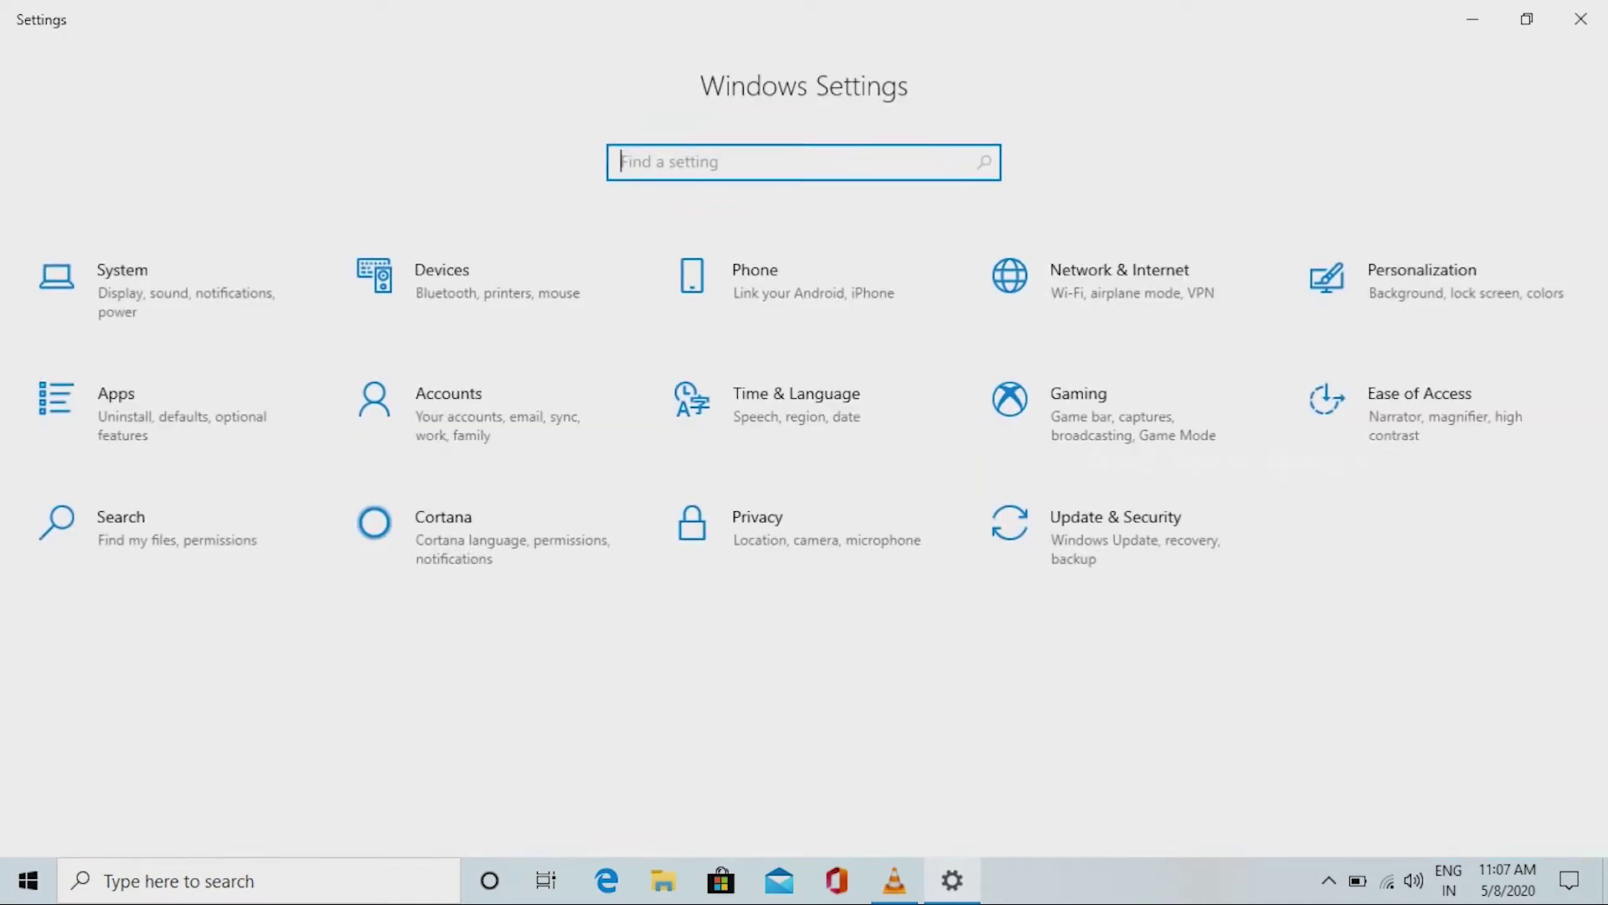
left_click(1089, 411)
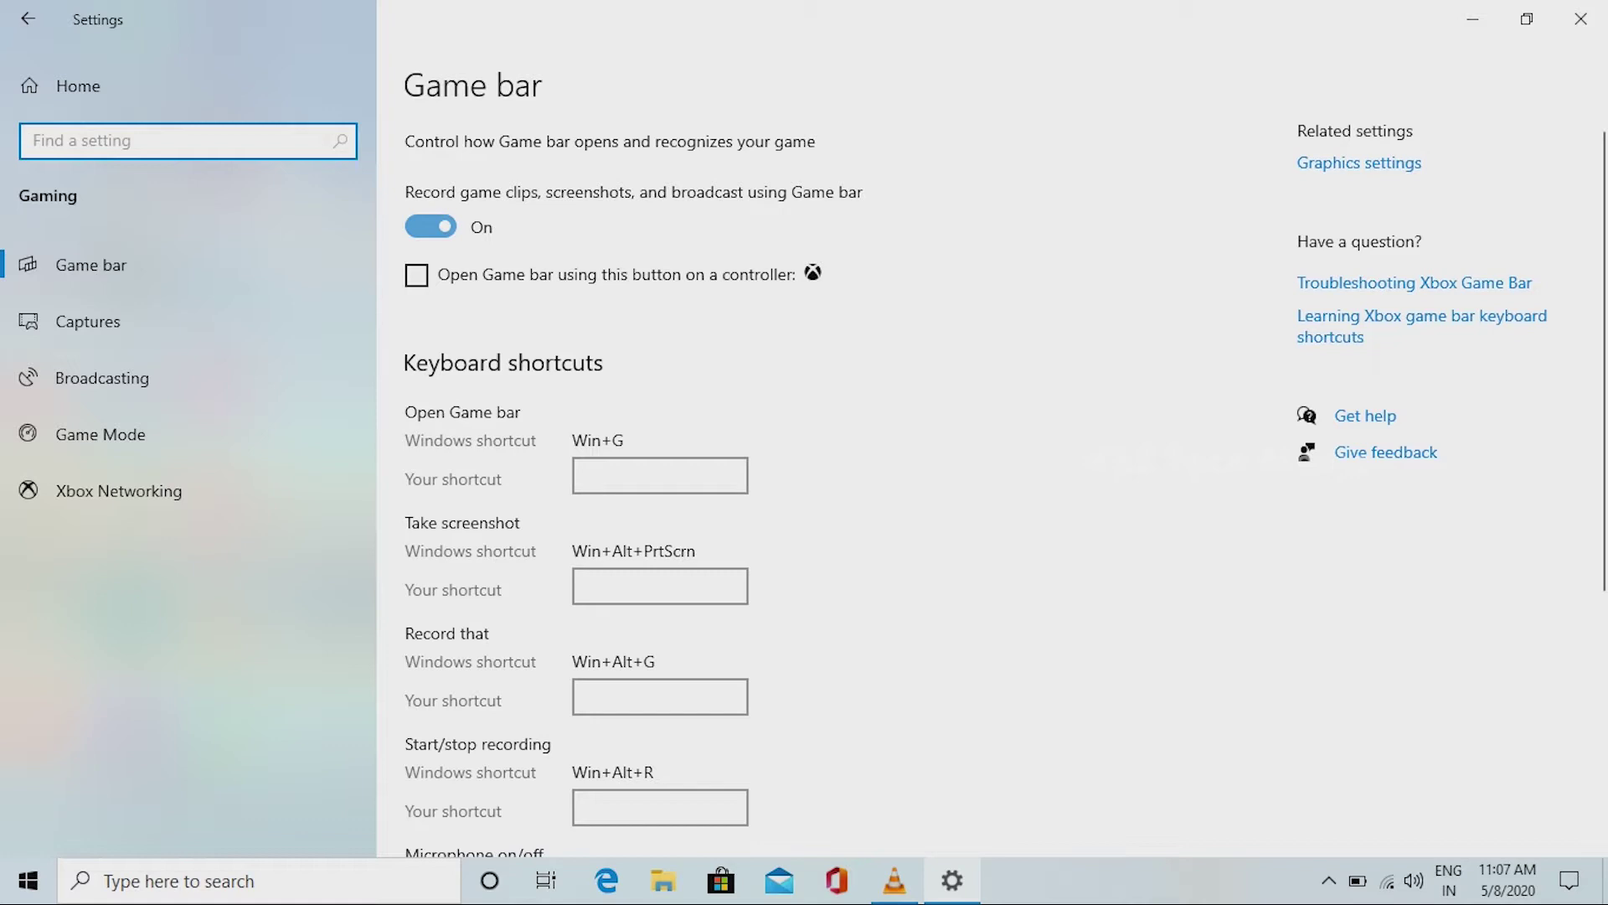
left_click(431, 226)
left_click(431, 226)
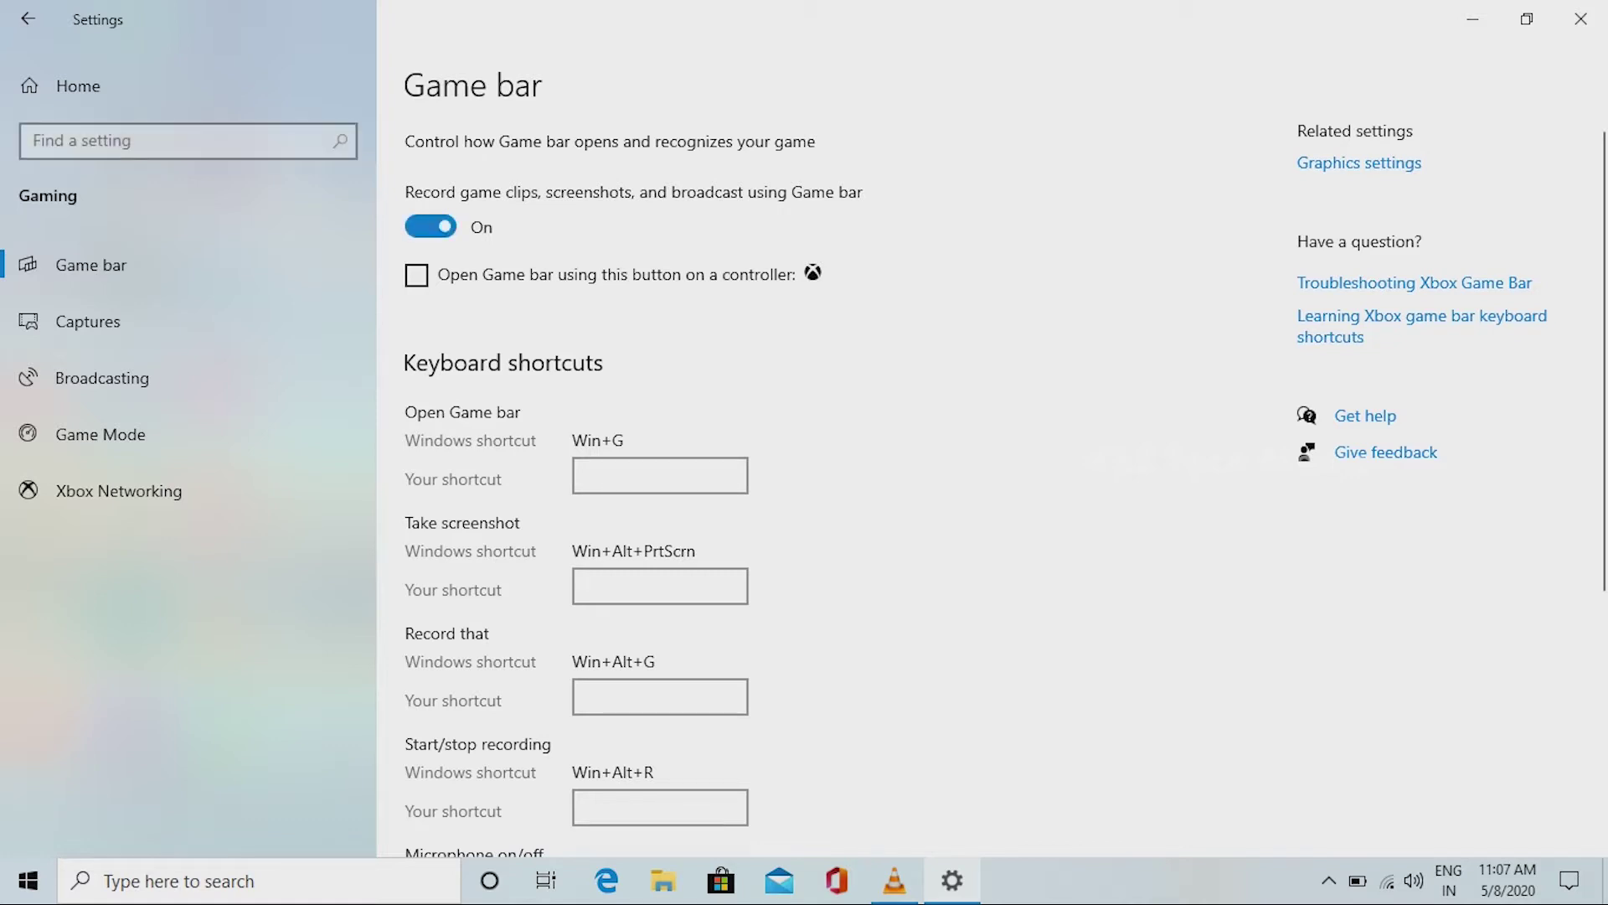
scroll(988, 490, "down", 5)
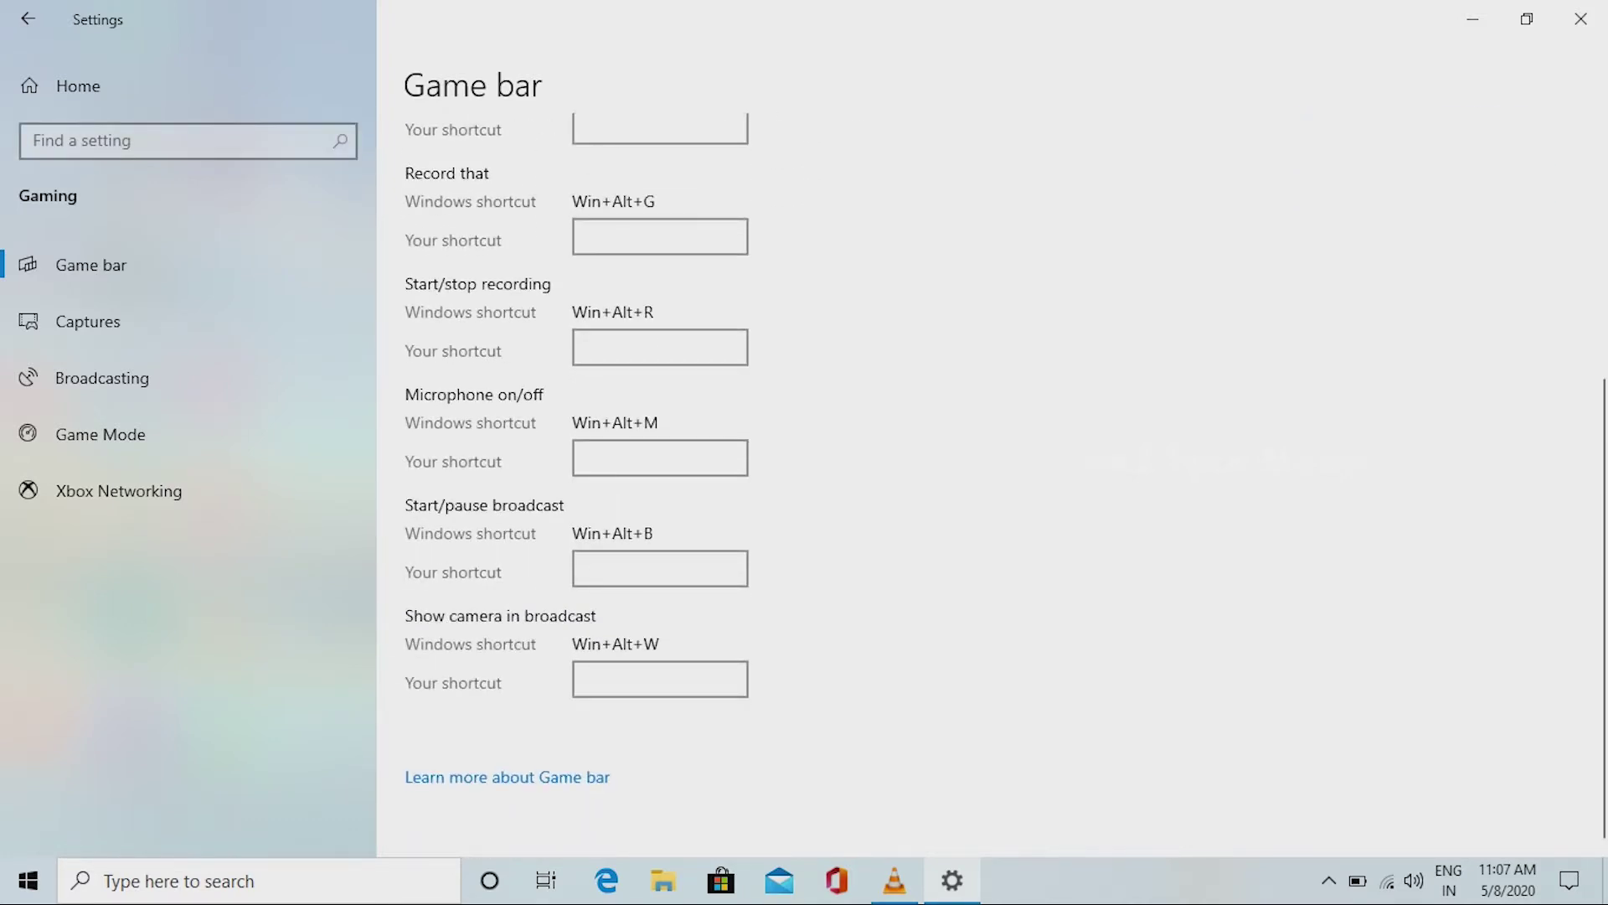
scroll(988, 490, "up", 5)
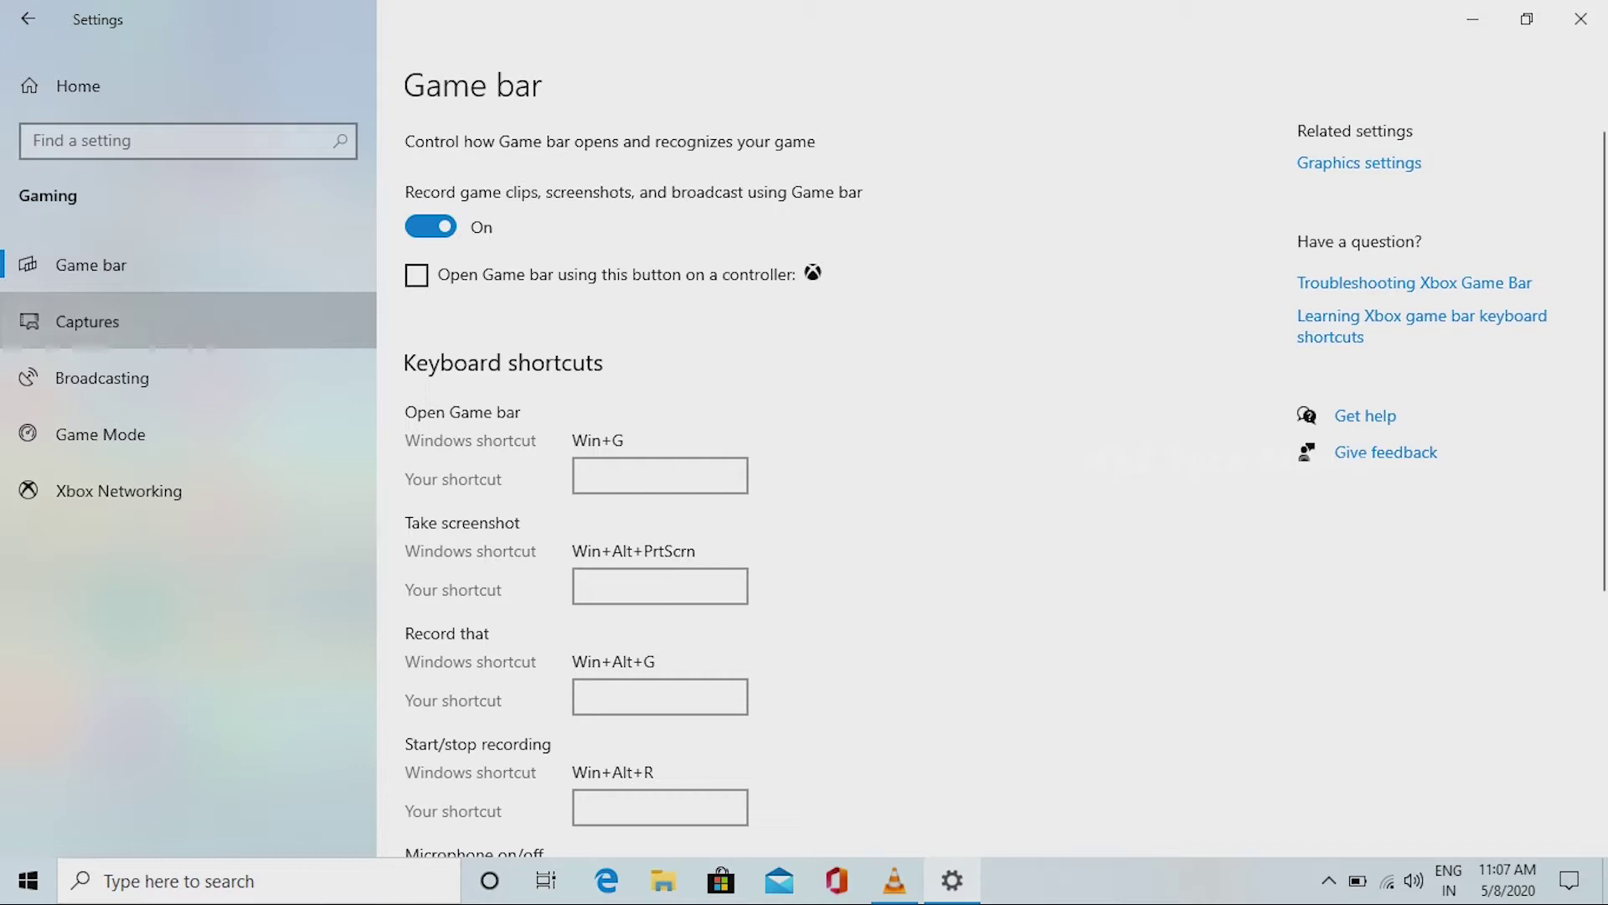
Open the Captures settings and keep background recording set to the last 10 minutes
left_click(87, 321)
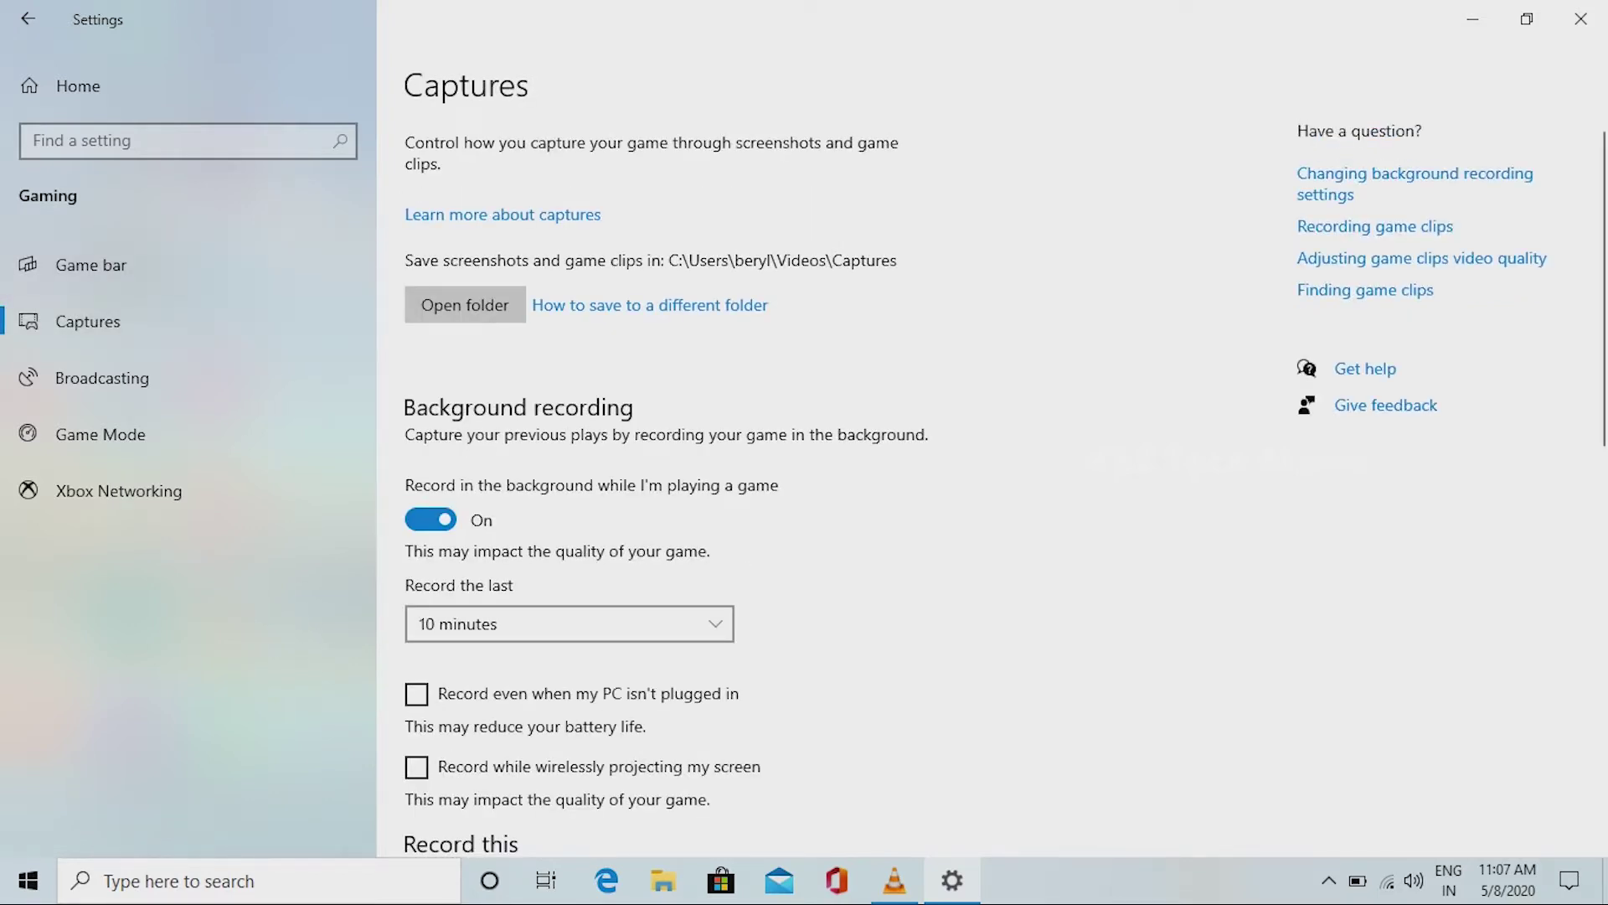
scroll(988, 486, "down", 2)
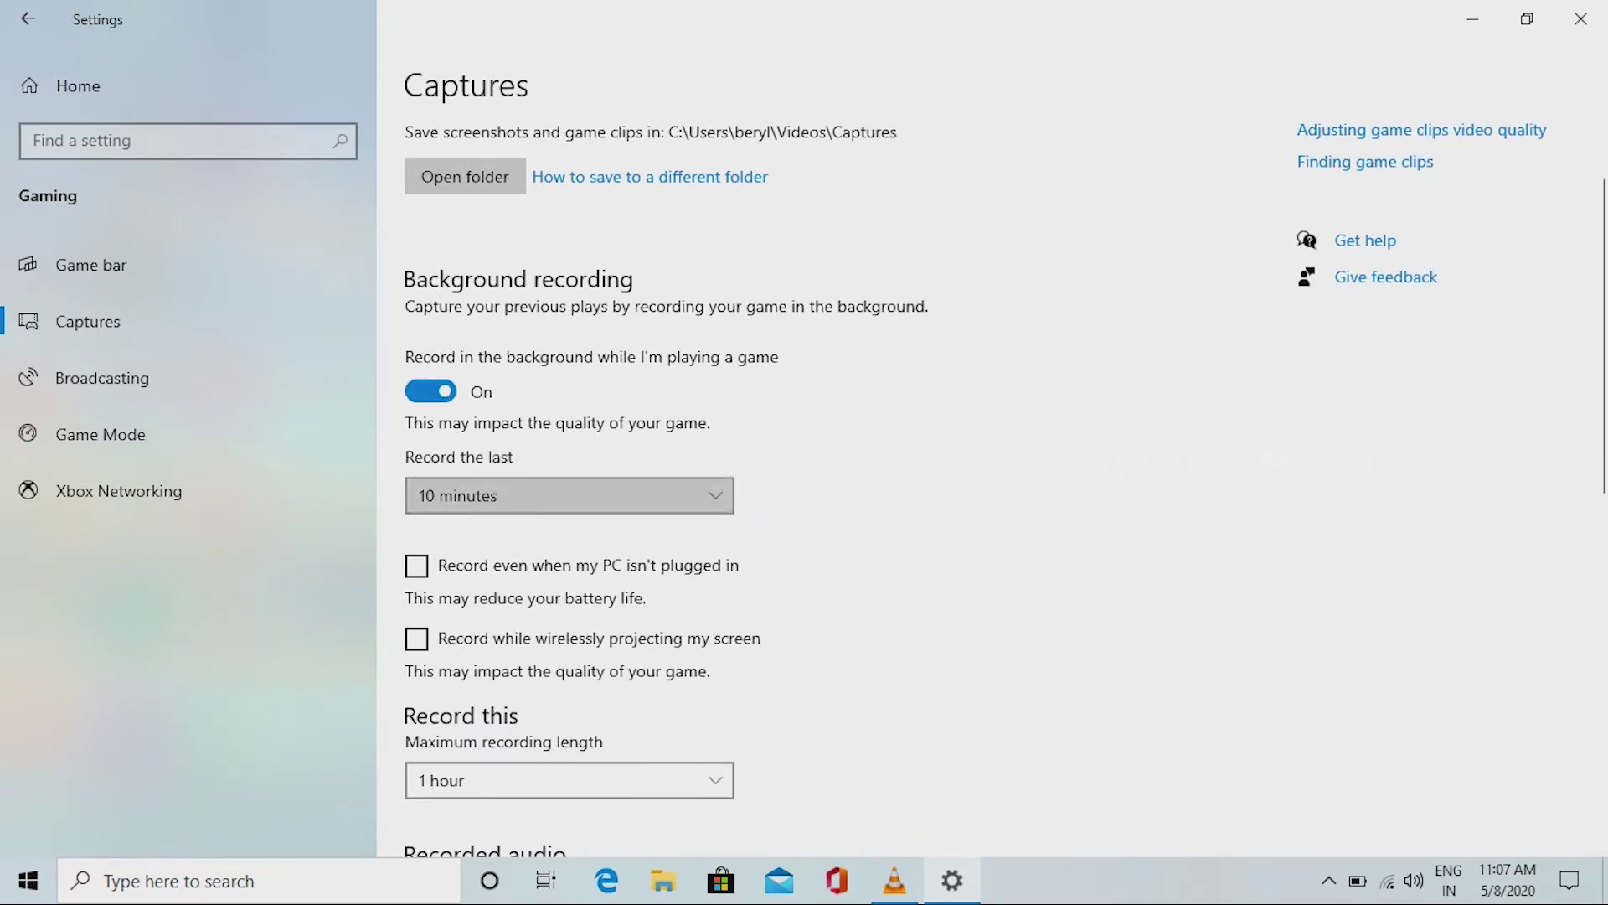
left_click(570, 495)
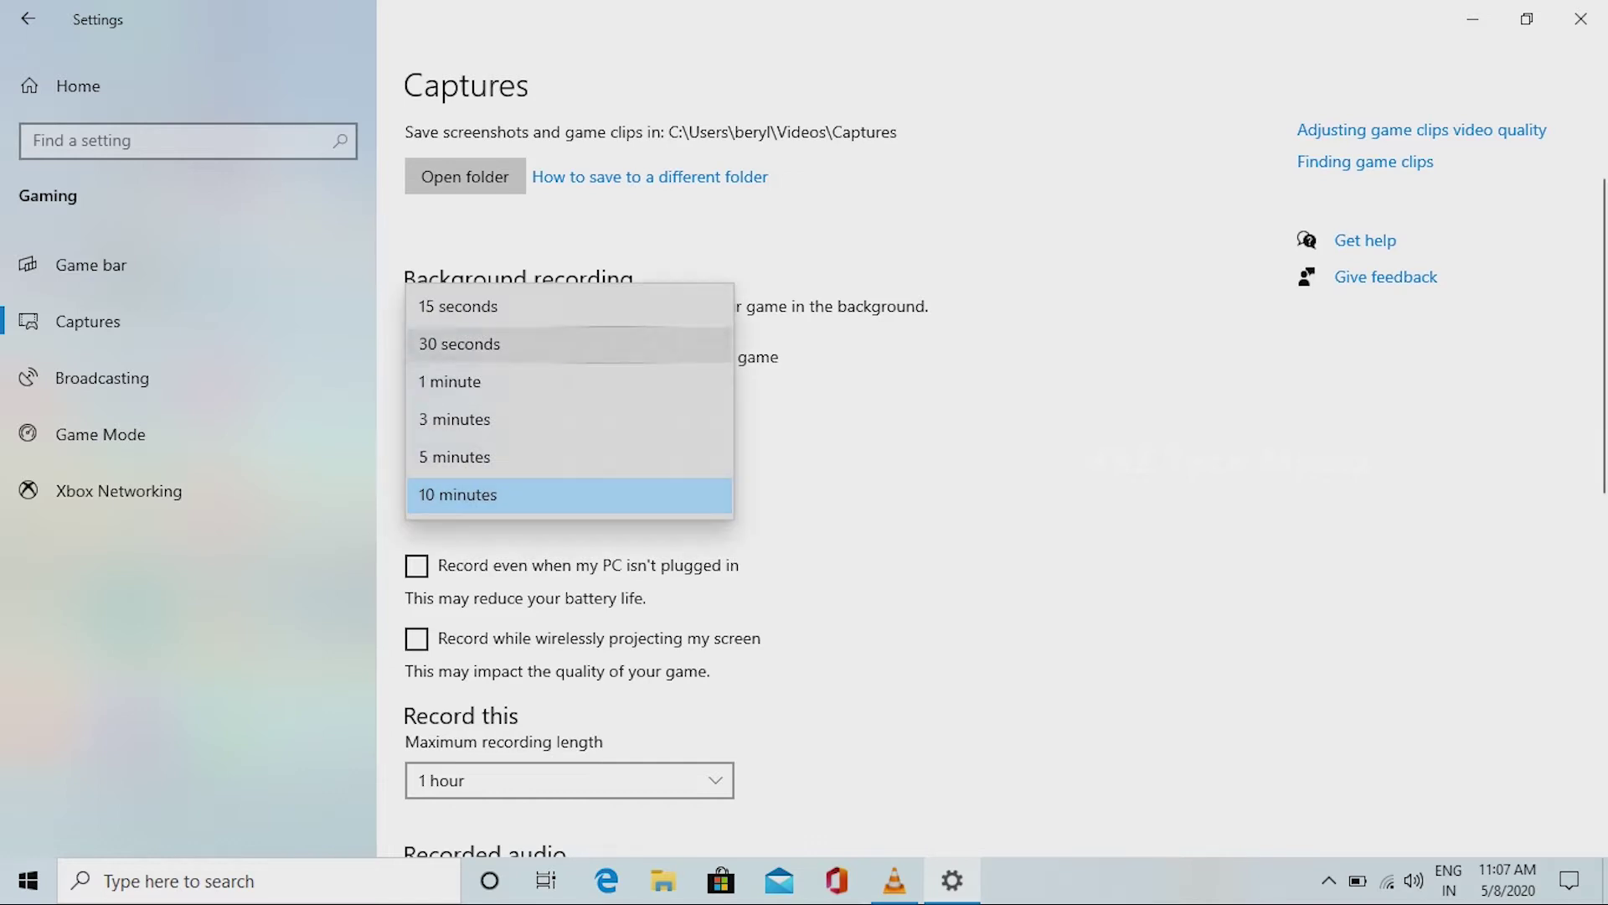
left_click(569, 494)
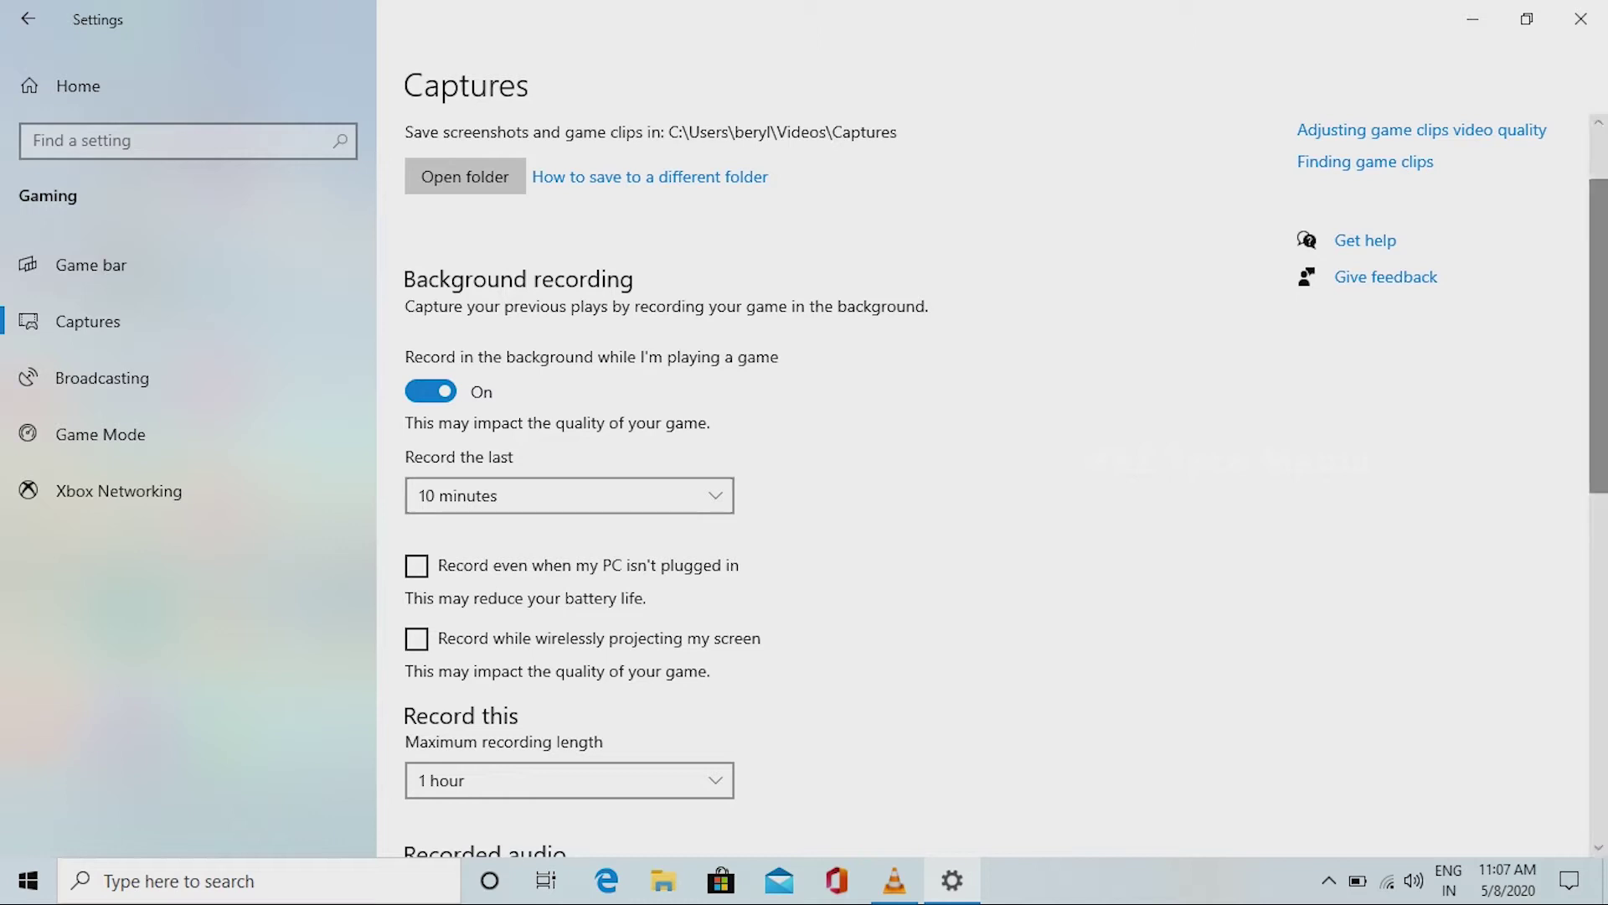
Set the maximum recording length to 2 hours
scroll(997, 486, "down", 5)
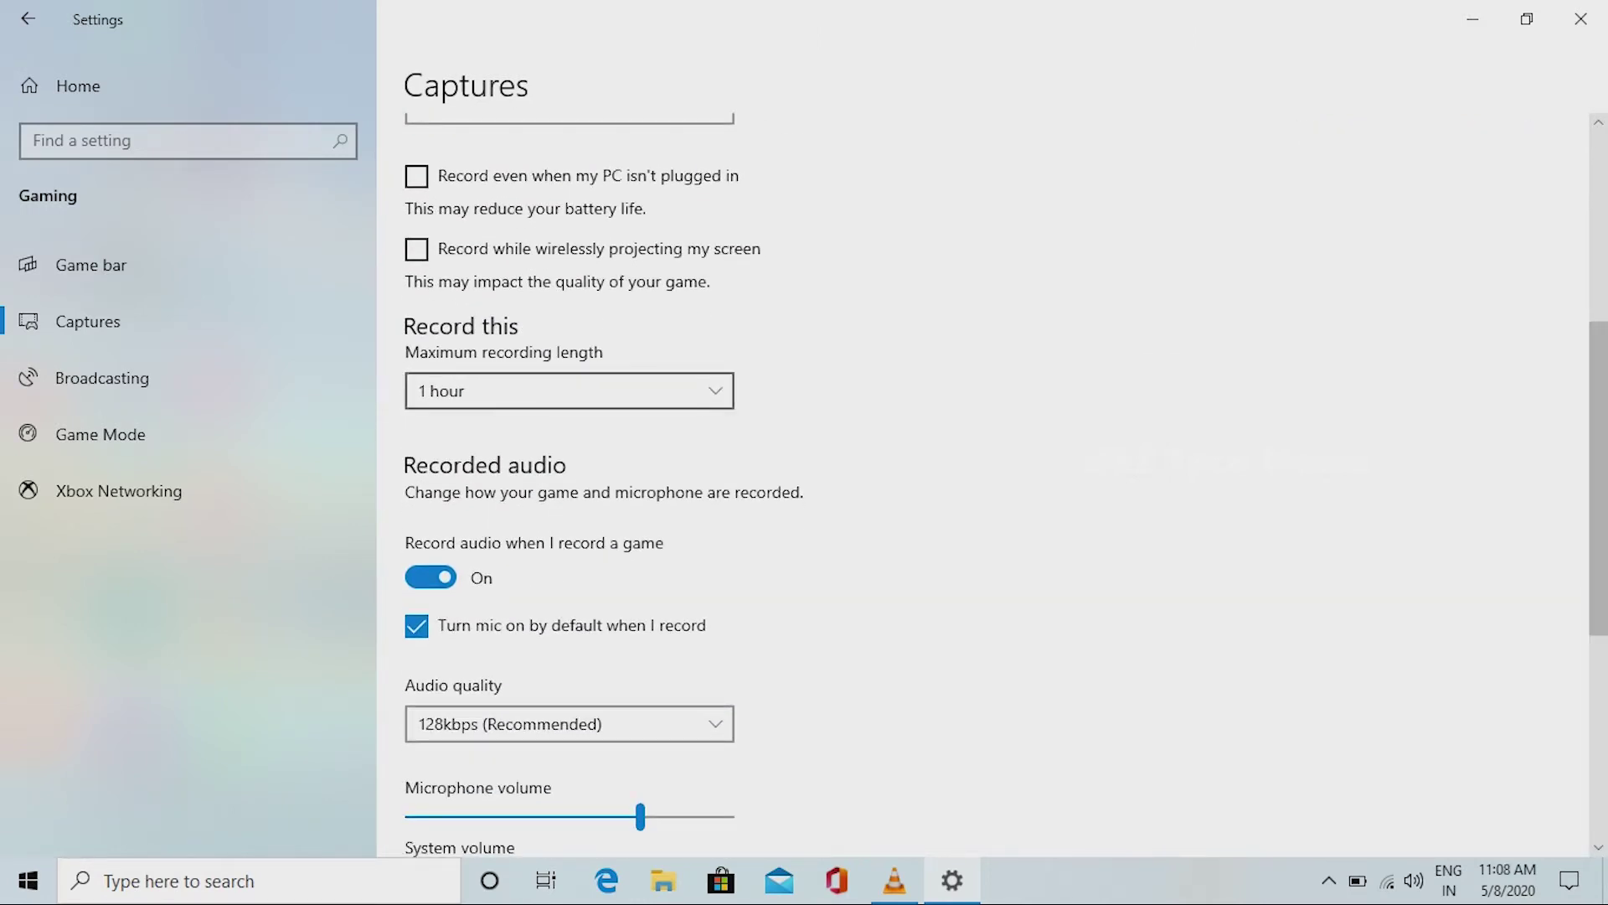
left_click(569, 390)
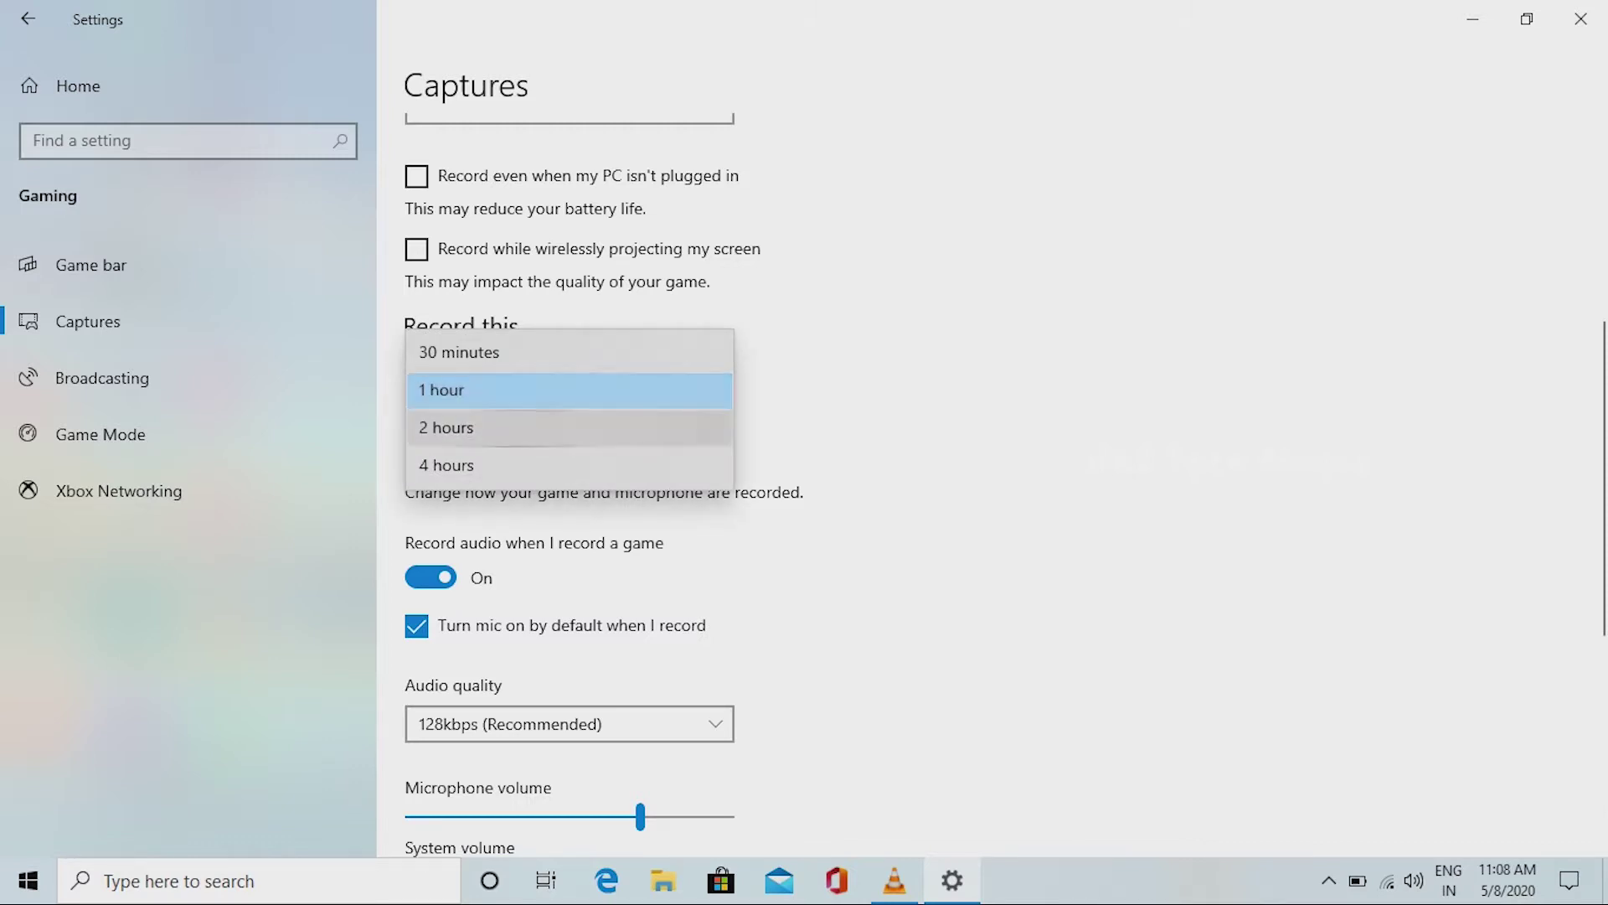
left_click(569, 428)
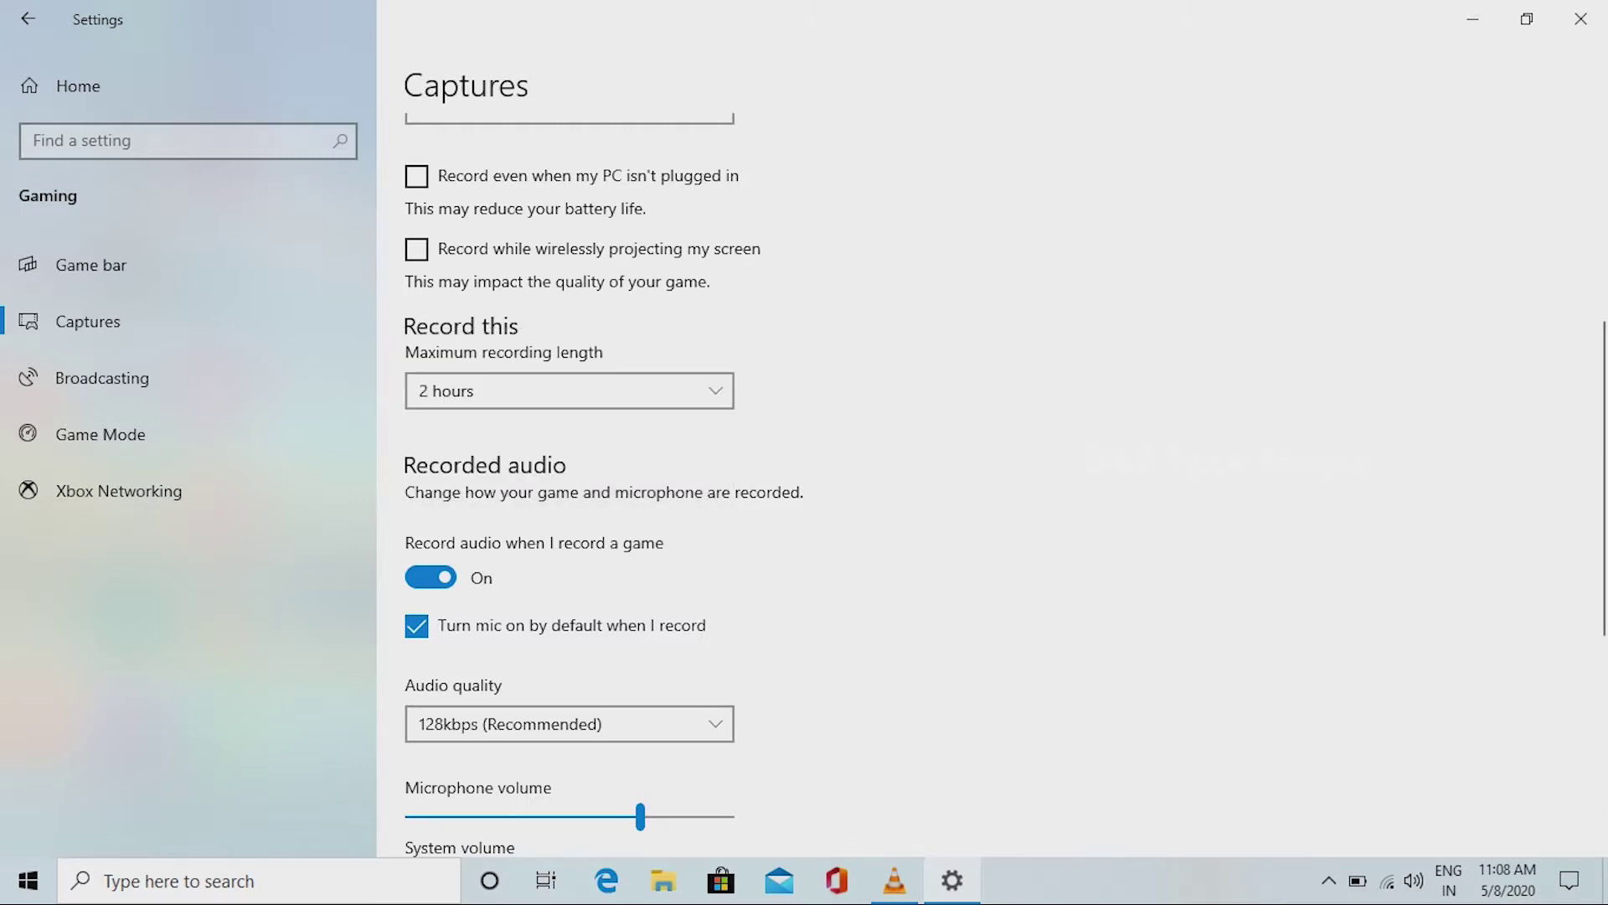
Configure recorded audio with audio recording on, a slightly lower microphone volume and 128kbps (Recommended) quality
left_click(430, 576)
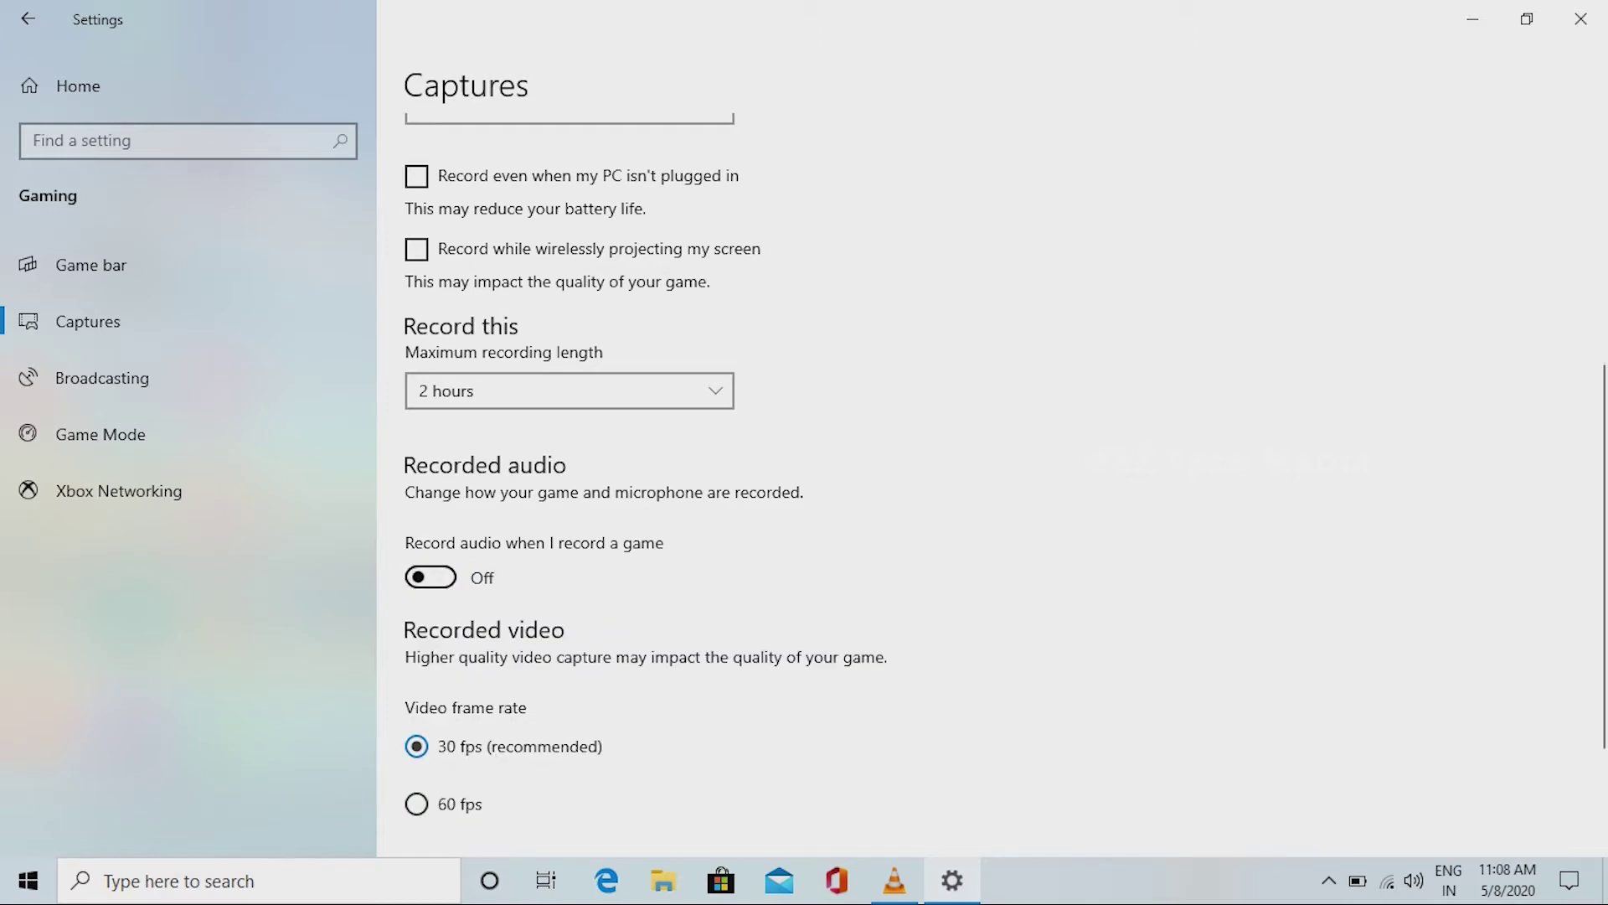
left_click(431, 577)
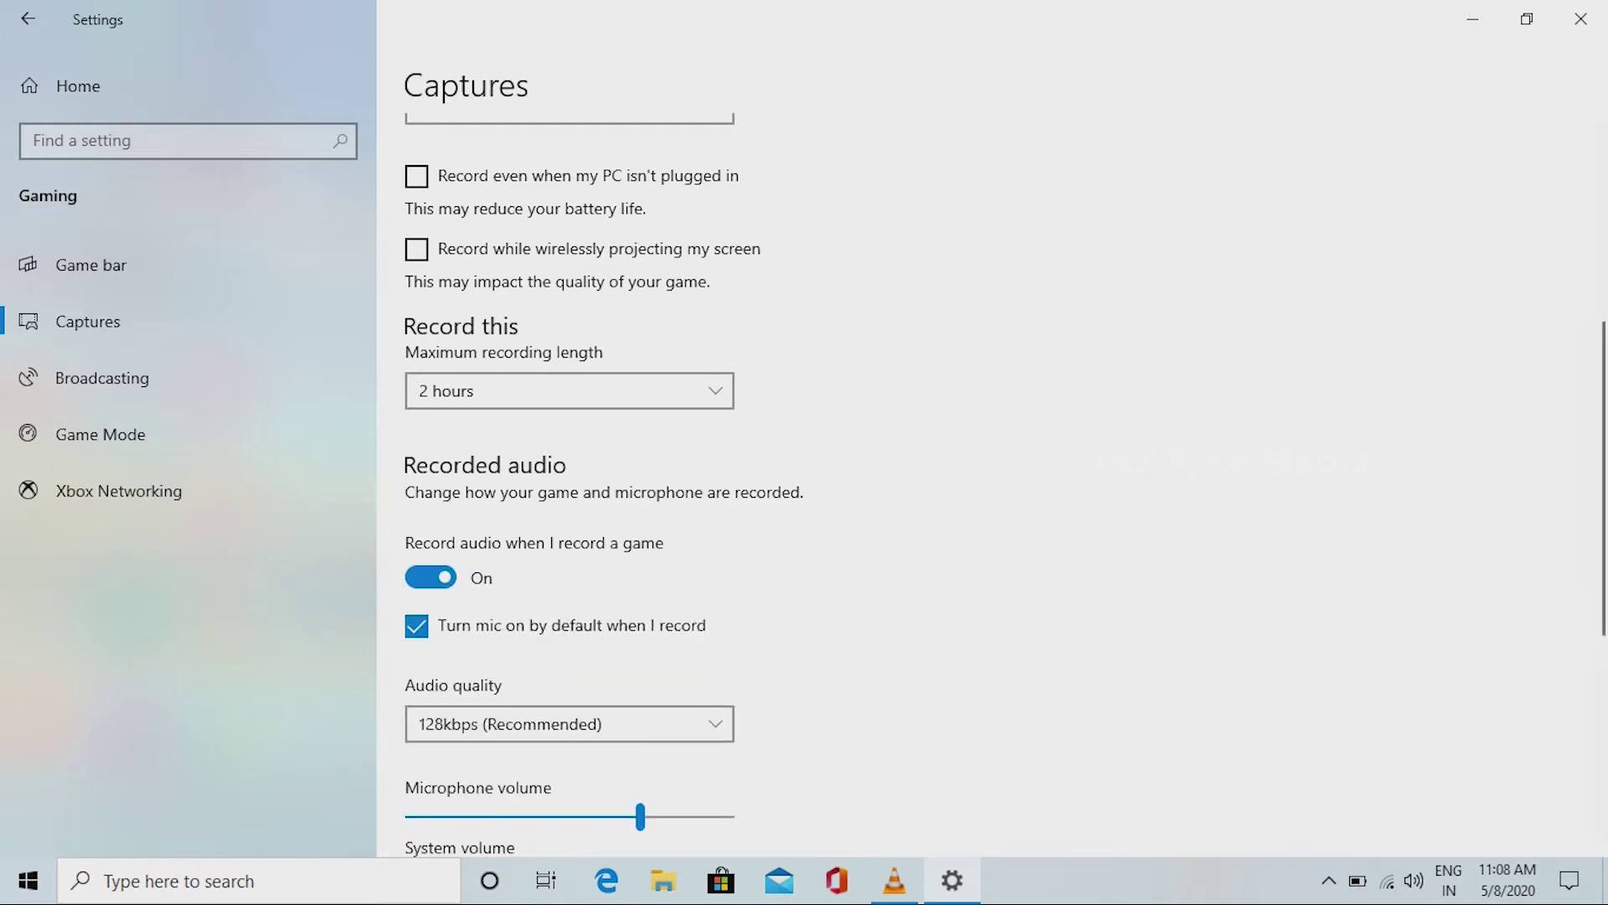
scroll(838, 486, "down", 4)
scroll(838, 486, "down", 1)
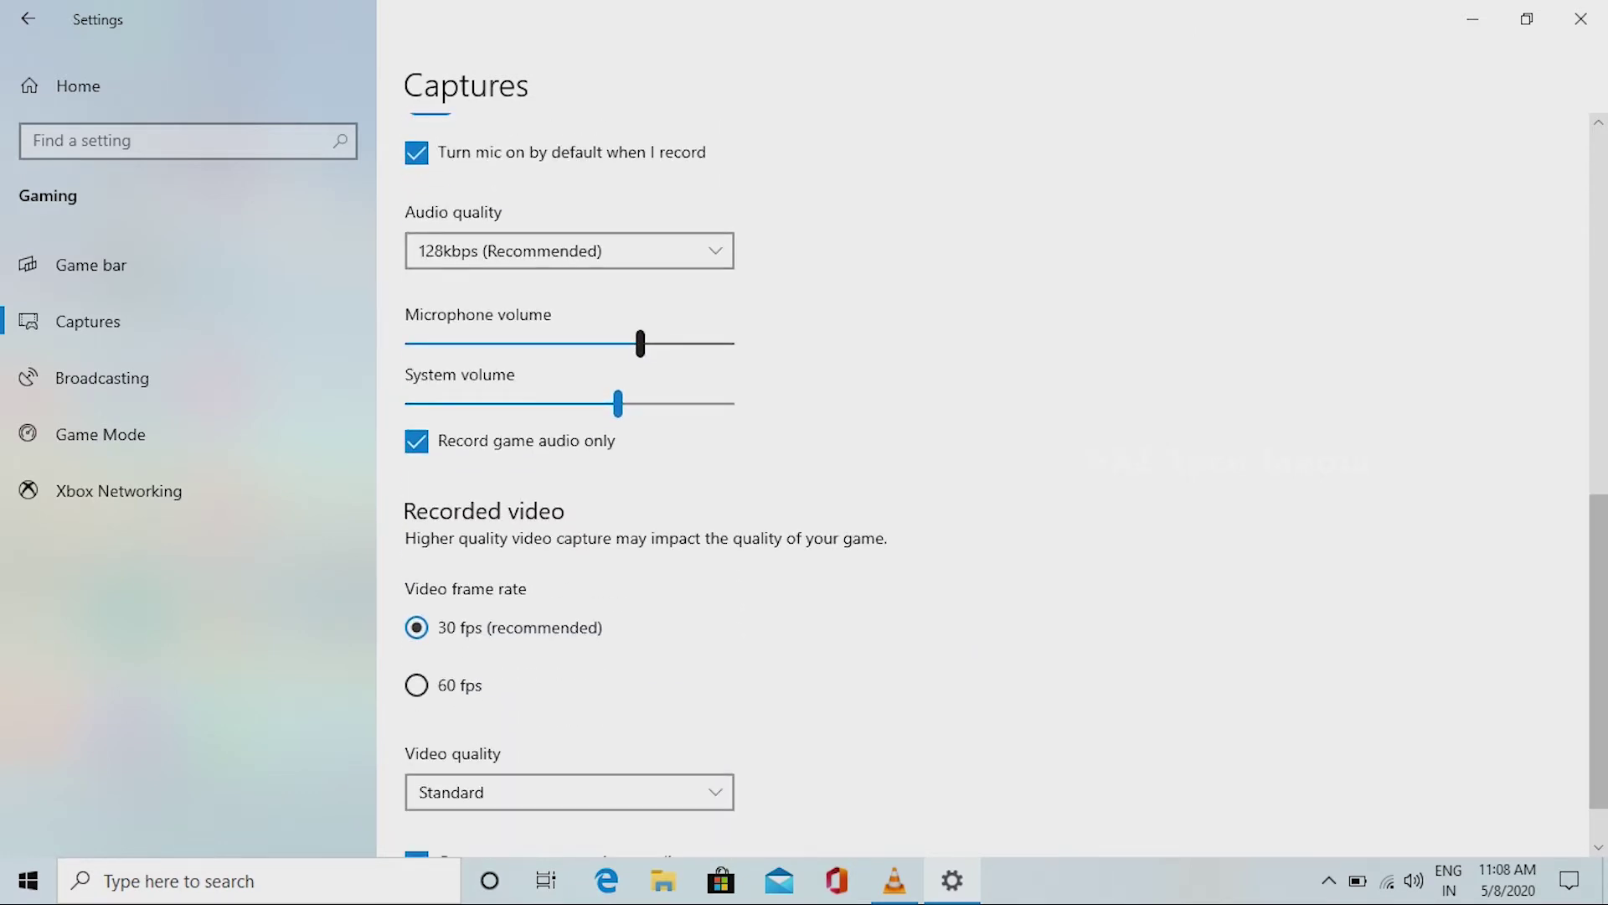
left_click_drag(640, 343, 614, 344)
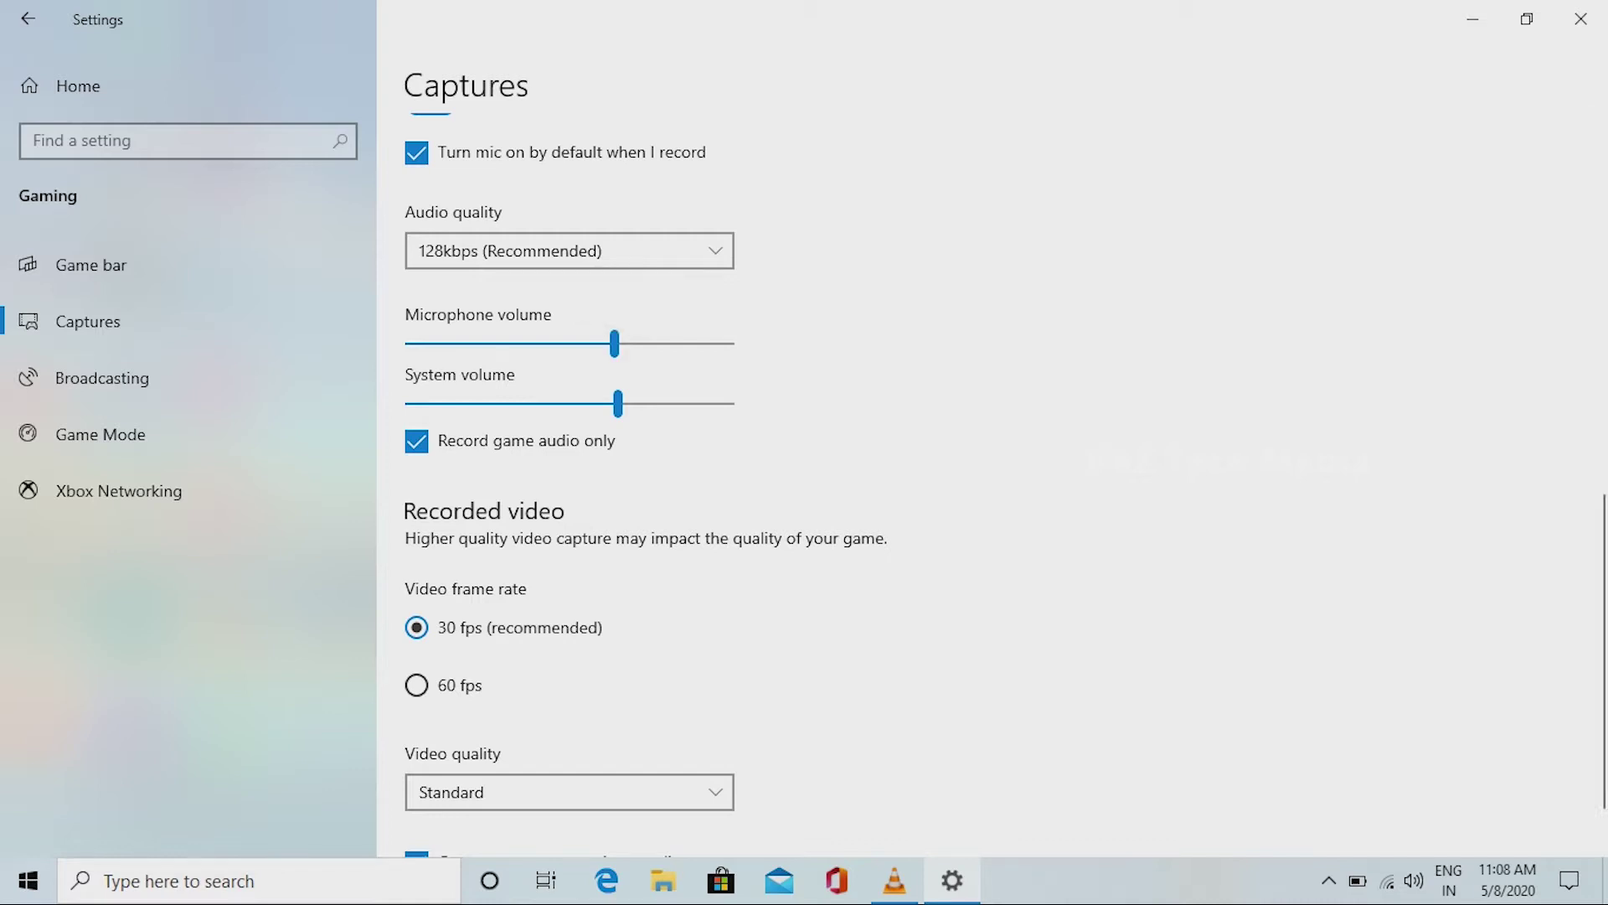
left_click(570, 250)
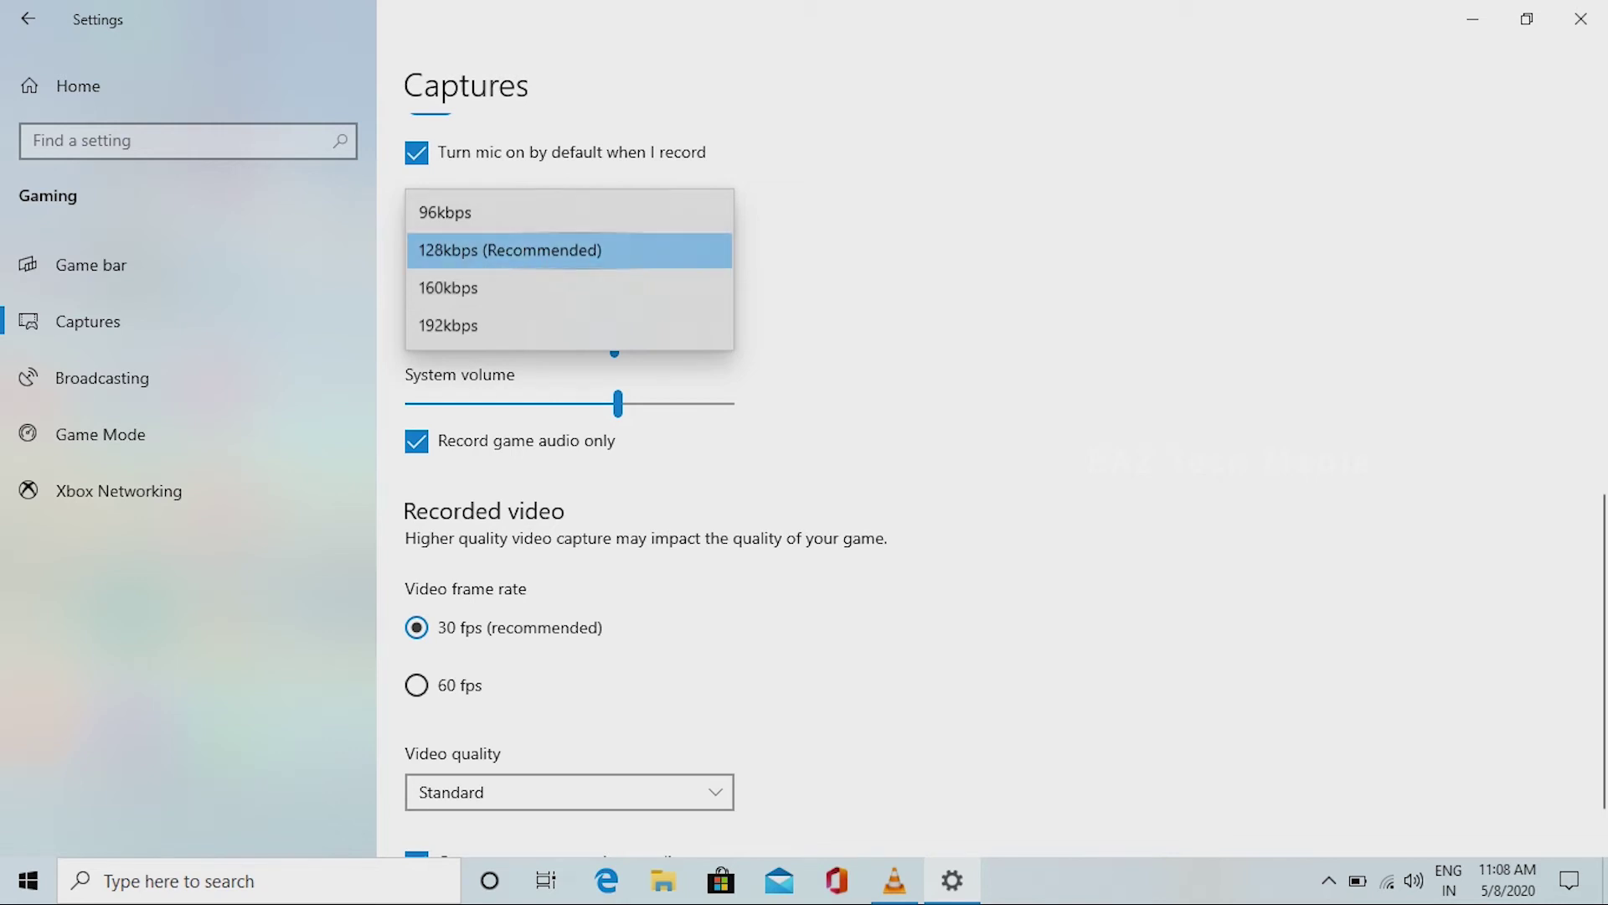
left_click(569, 250)
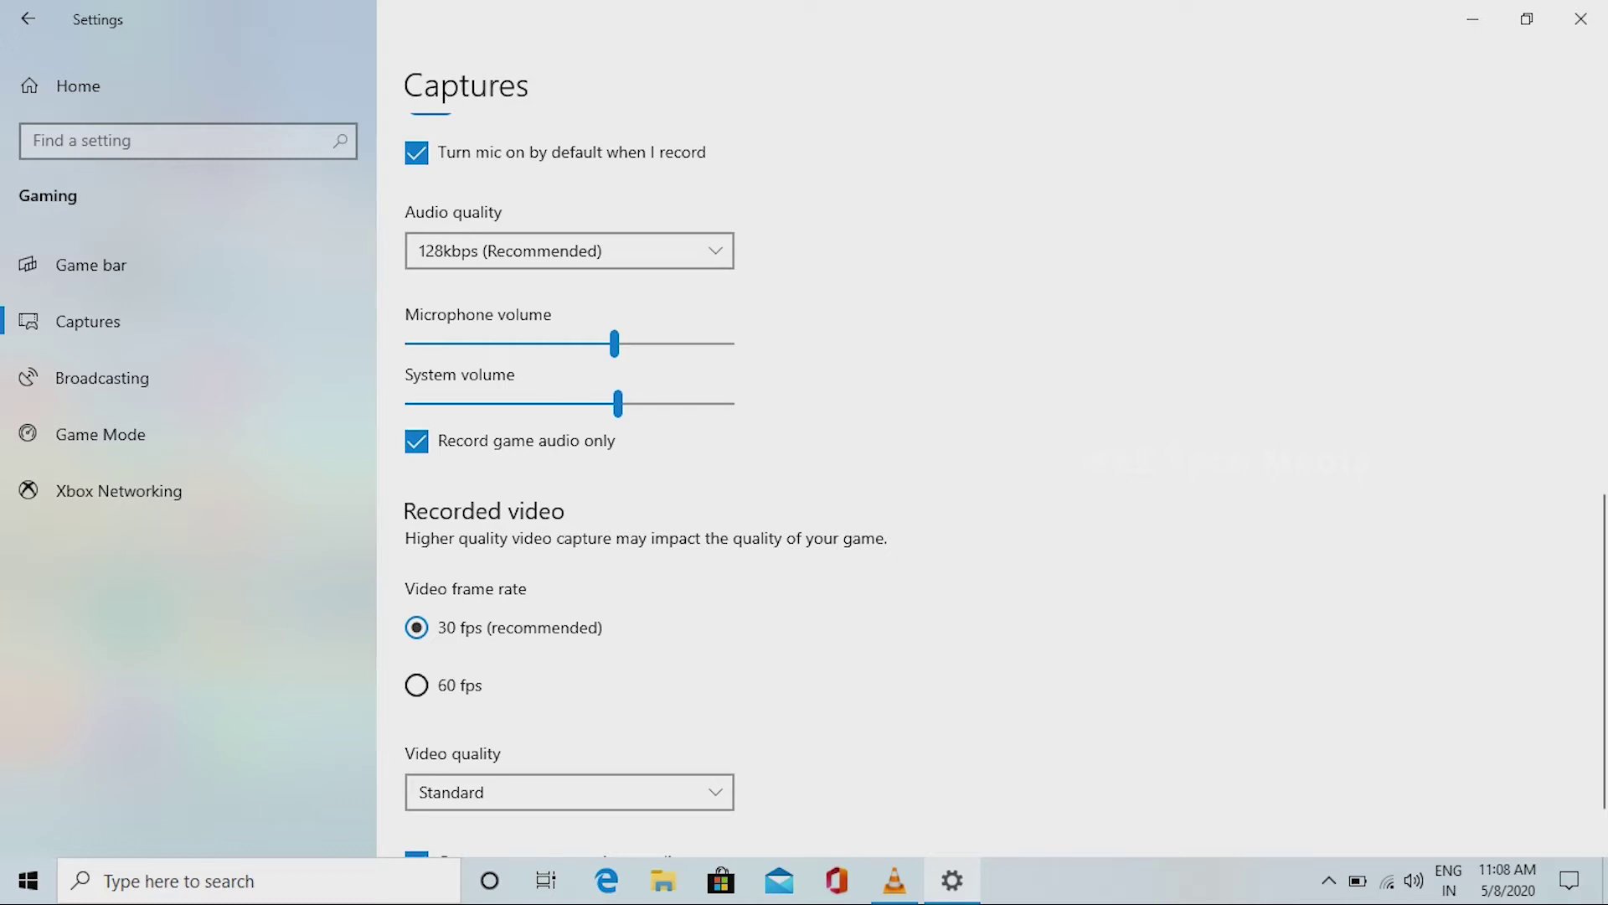
Configure recorded video with a 30 fps (recommended) frame rate and High video quality
left_click(416, 684)
left_click(417, 627)
scroll(646, 485, "down", 1)
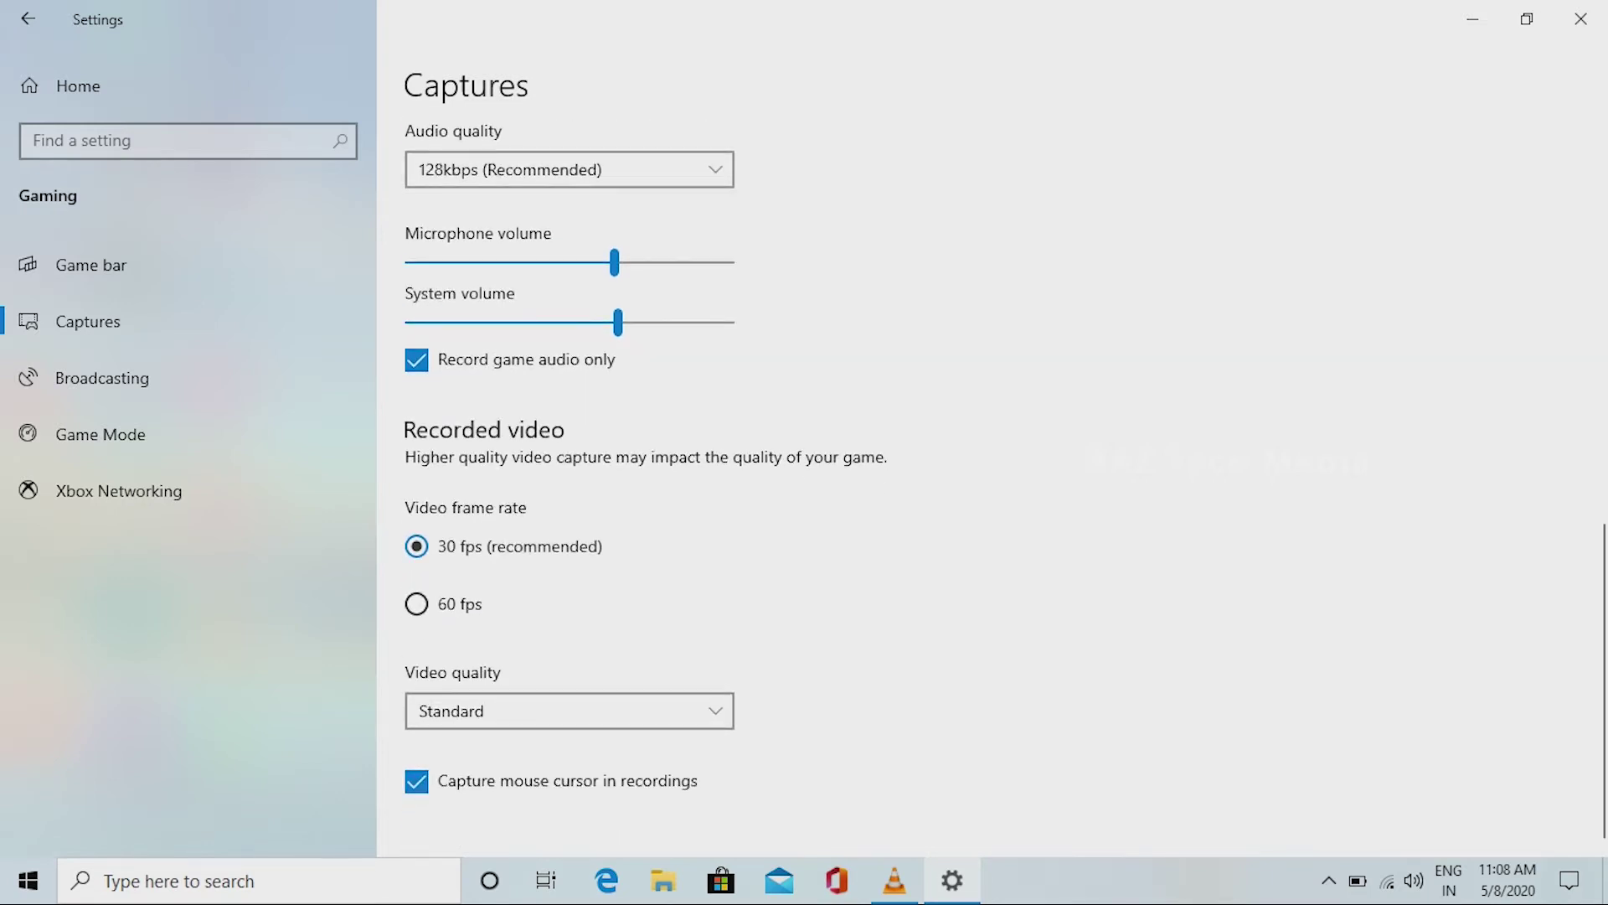
left_click(570, 710)
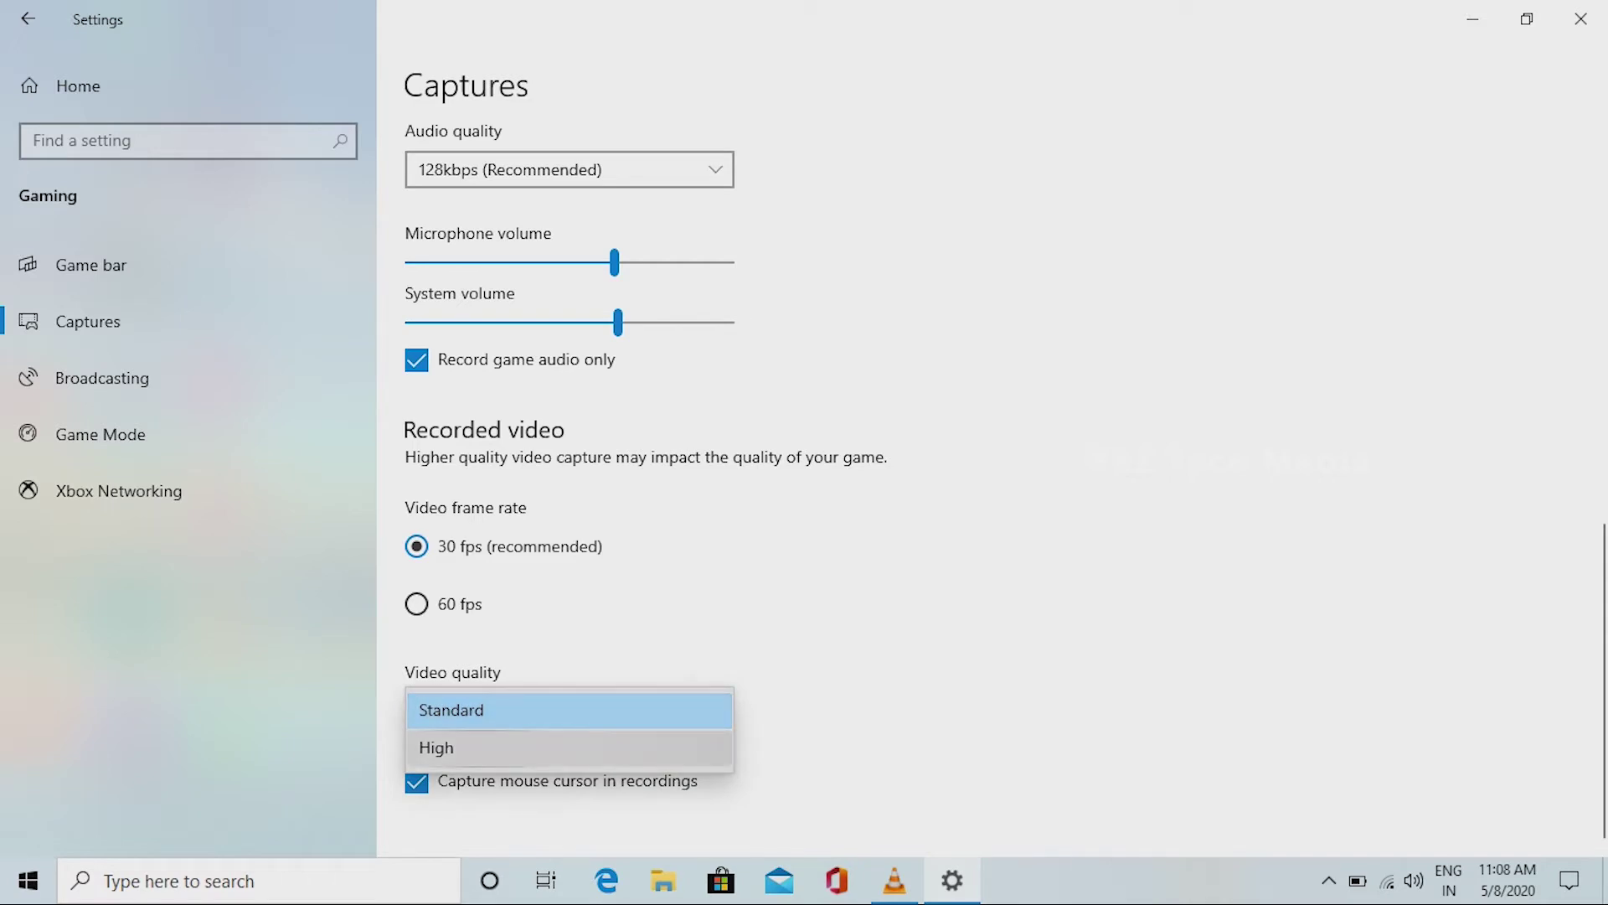
left_click(479, 747)
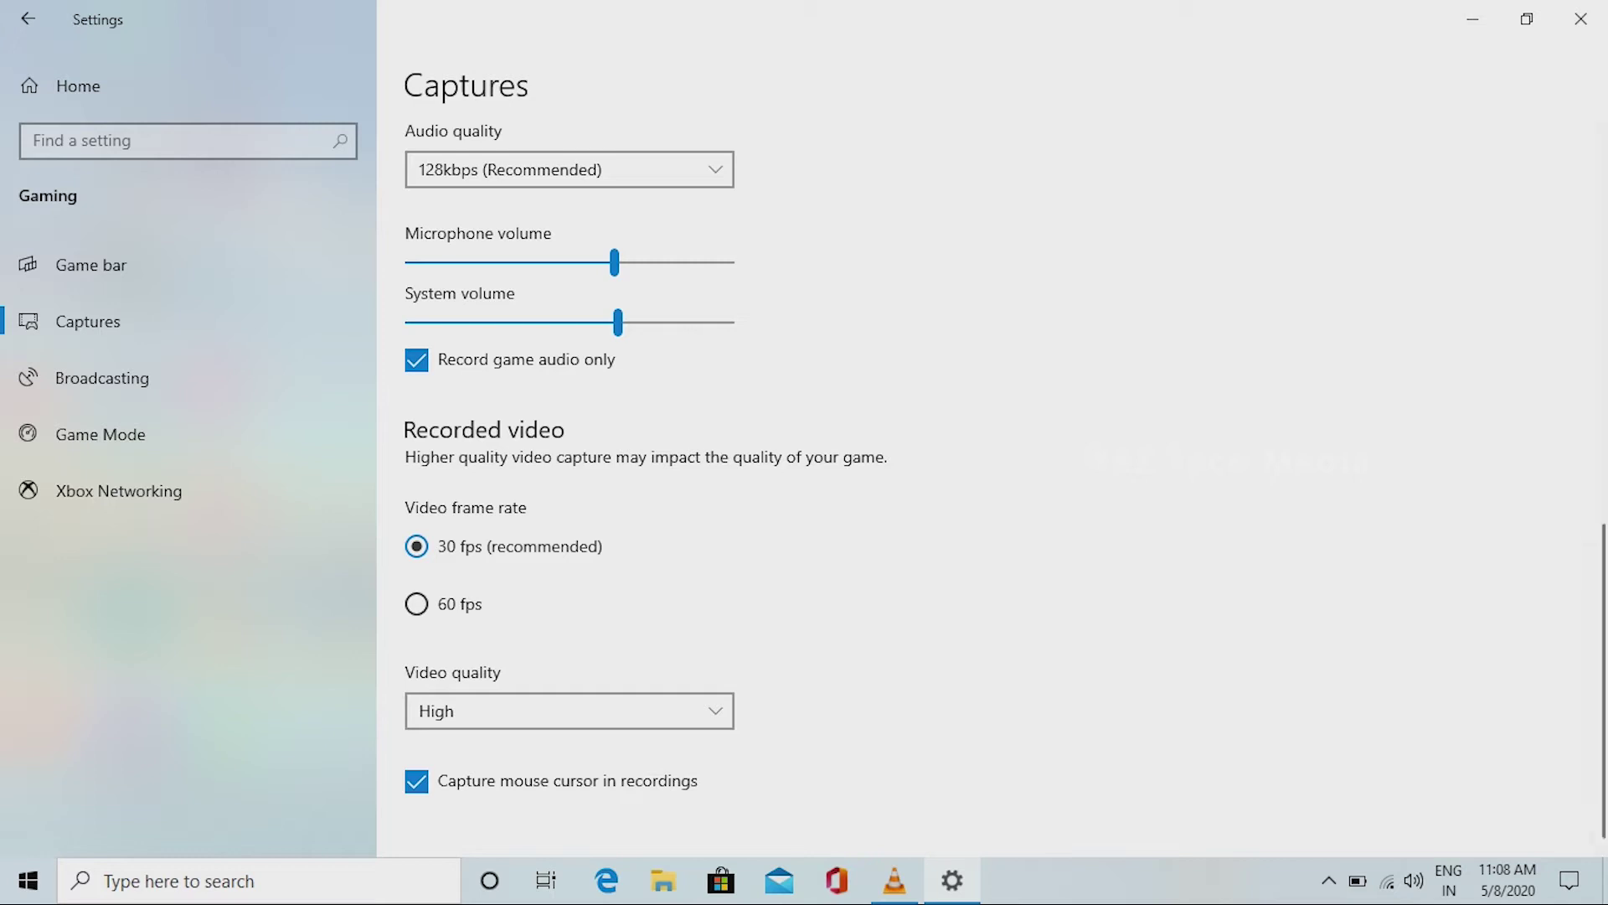
Return to the Game bar settings, look up the start/stop recording shortcut and start a screen recording
left_click(91, 264)
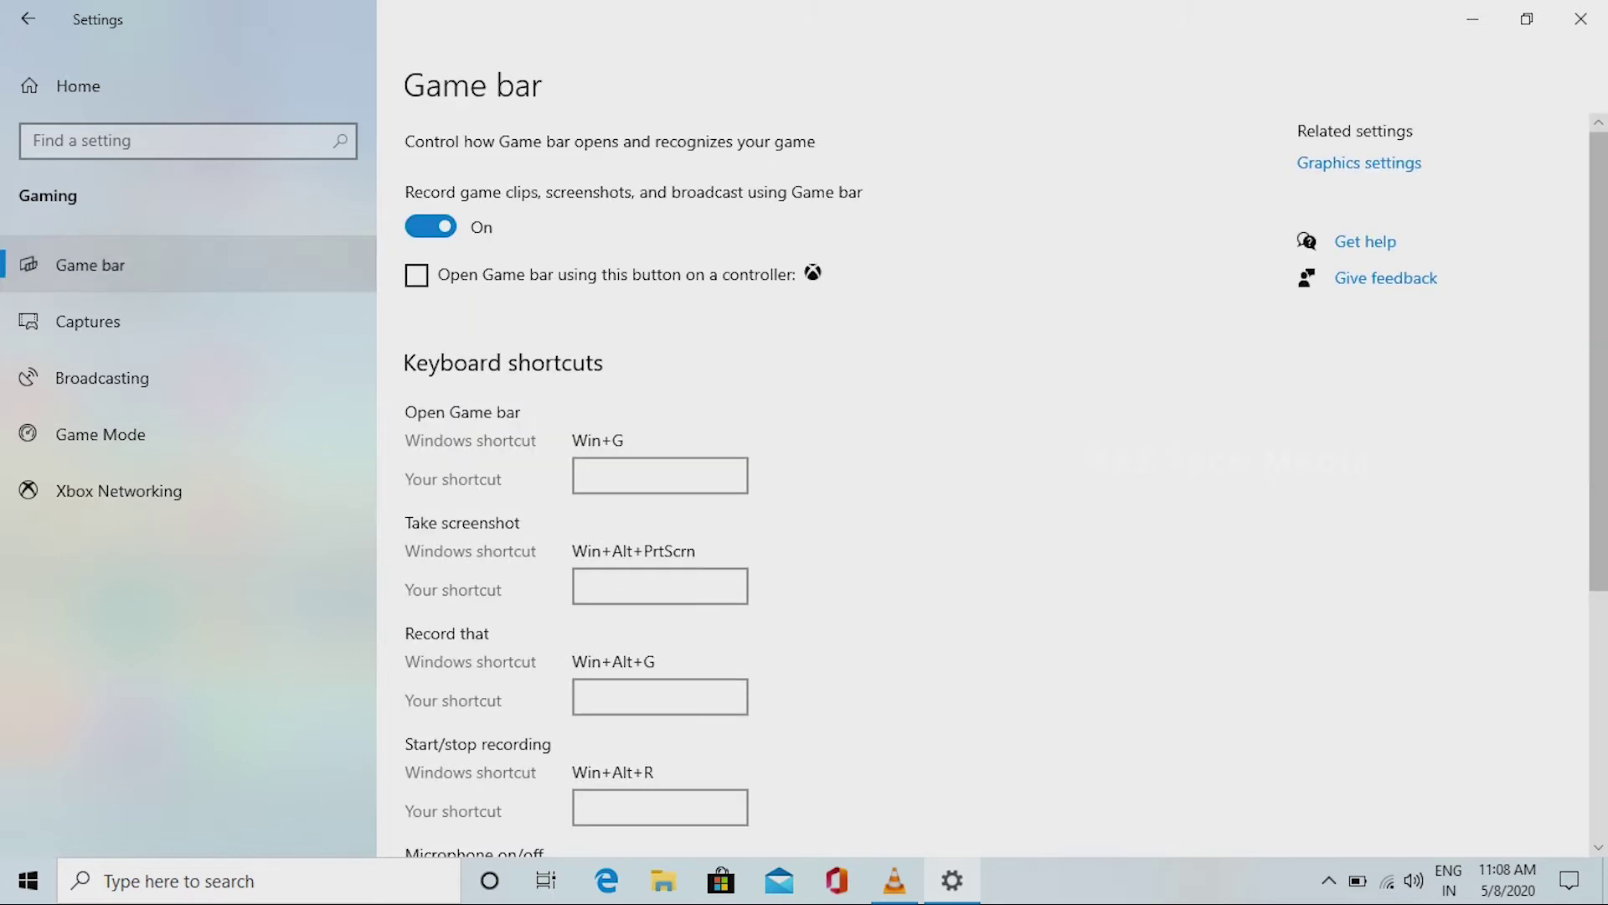
scroll(1005, 483, "down", 3)
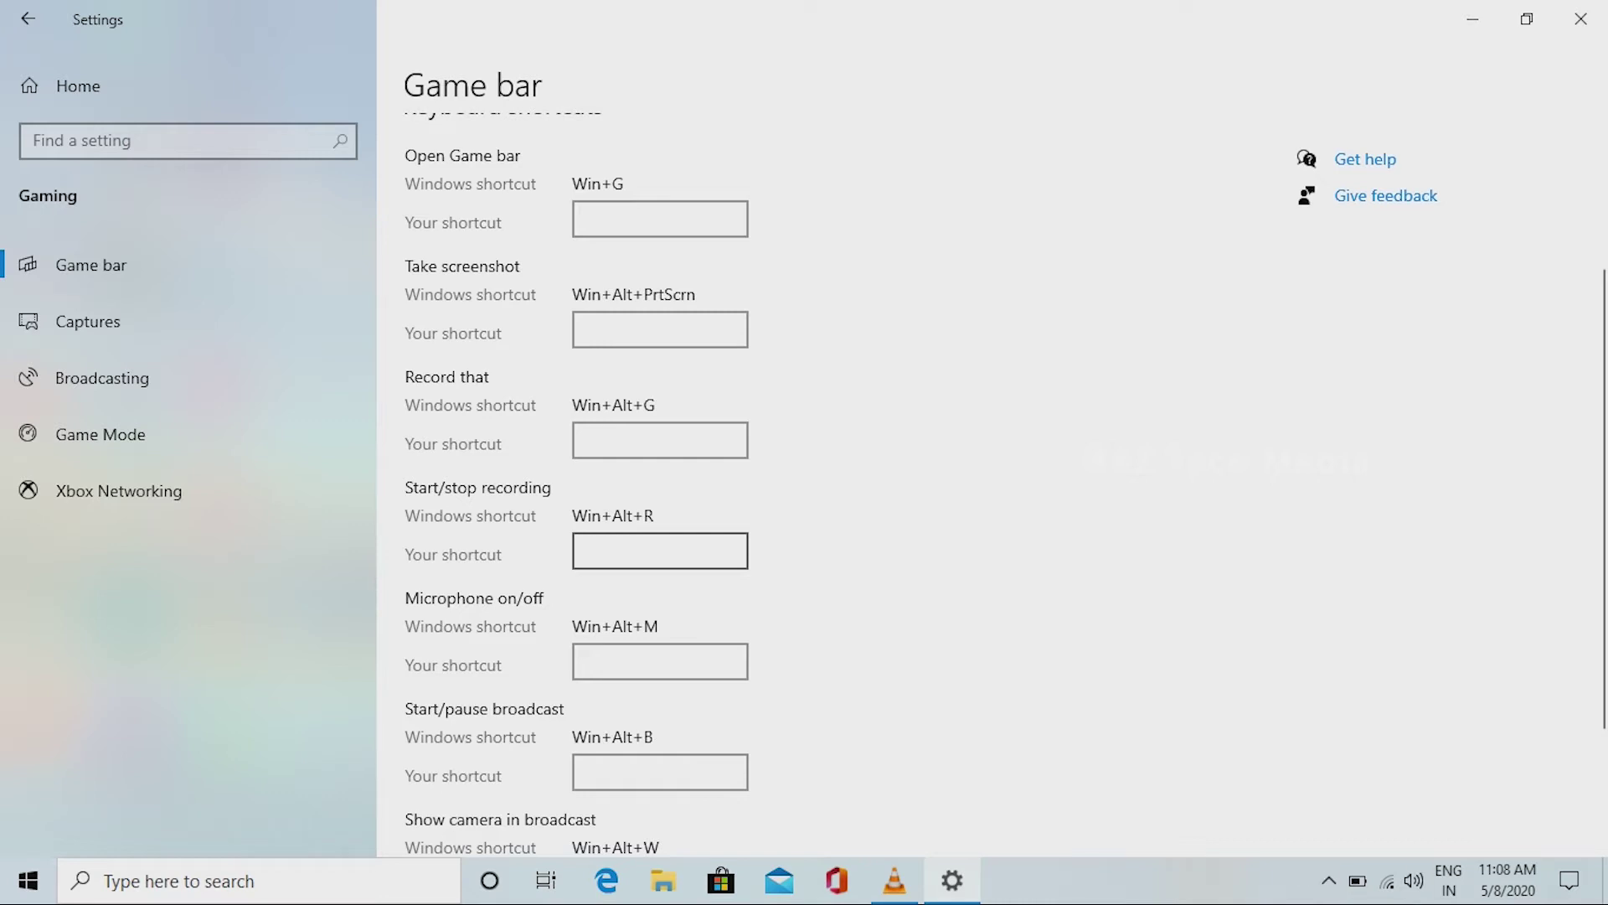
key("super+alt+r")
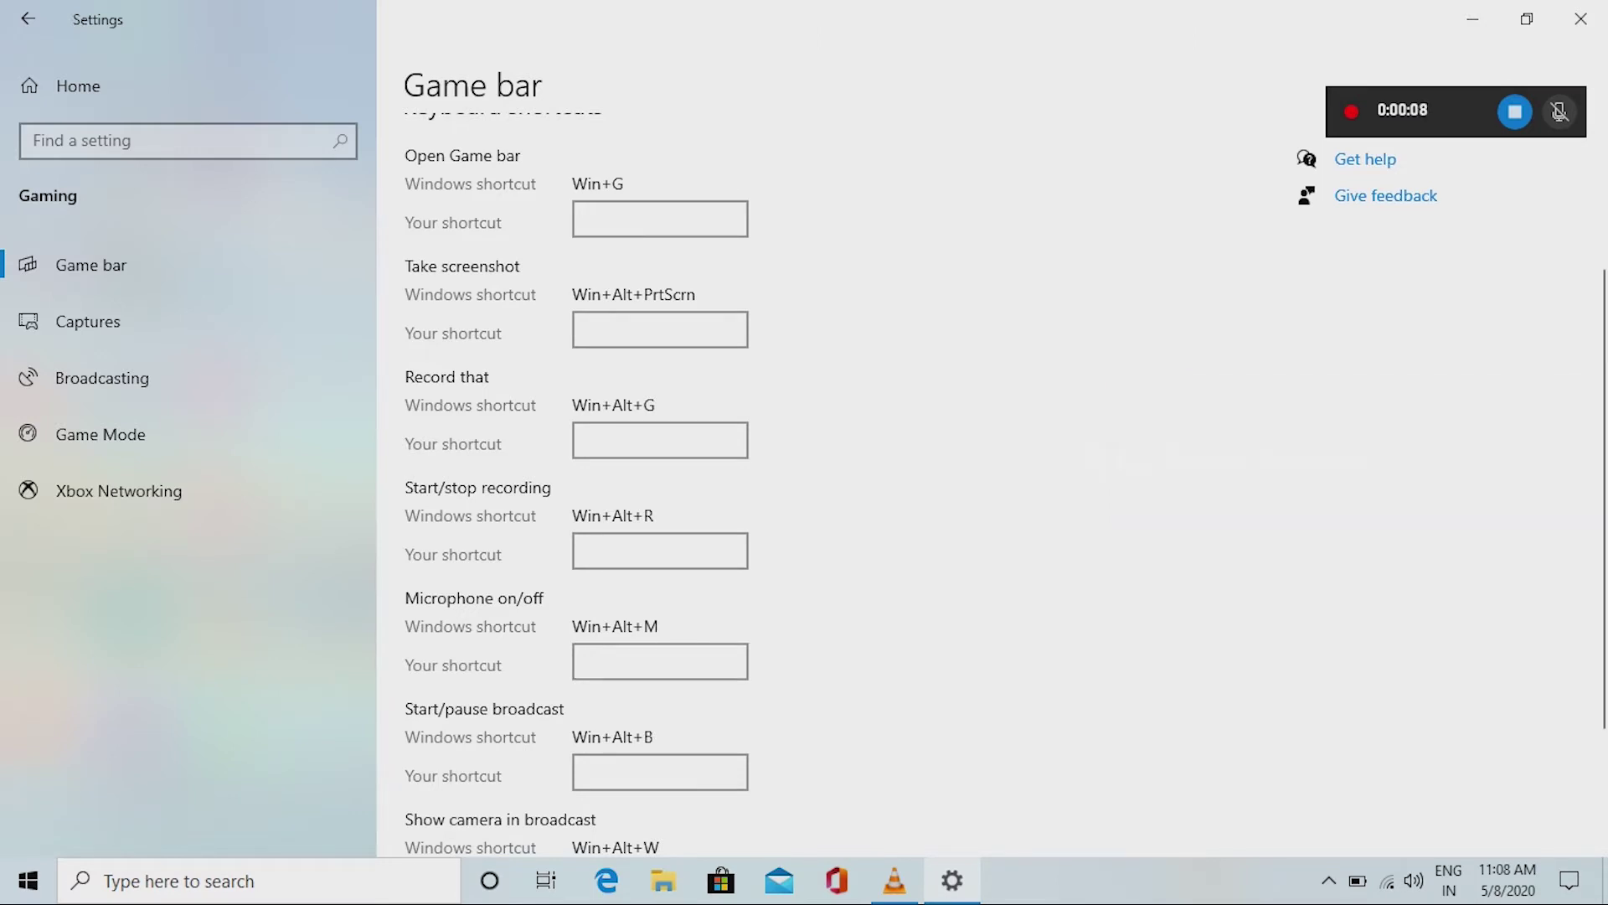
Switch to Google Chrome, browse the youtube.com home page as sample content for the recording, and close the browser
key("super")
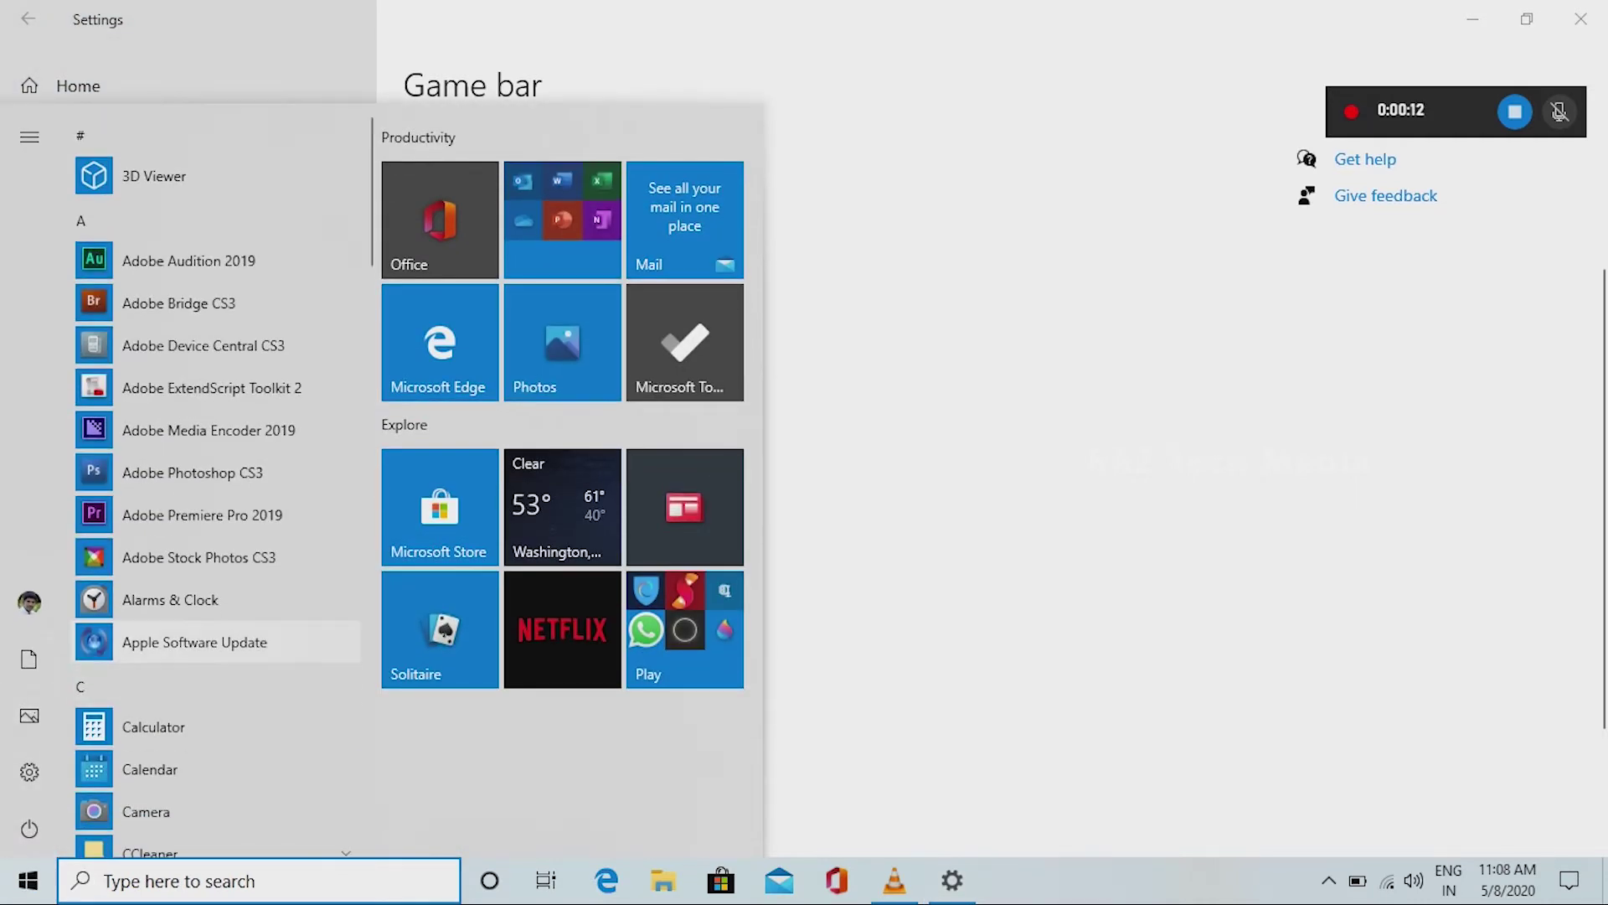
scroll(209, 649, "down", 5)
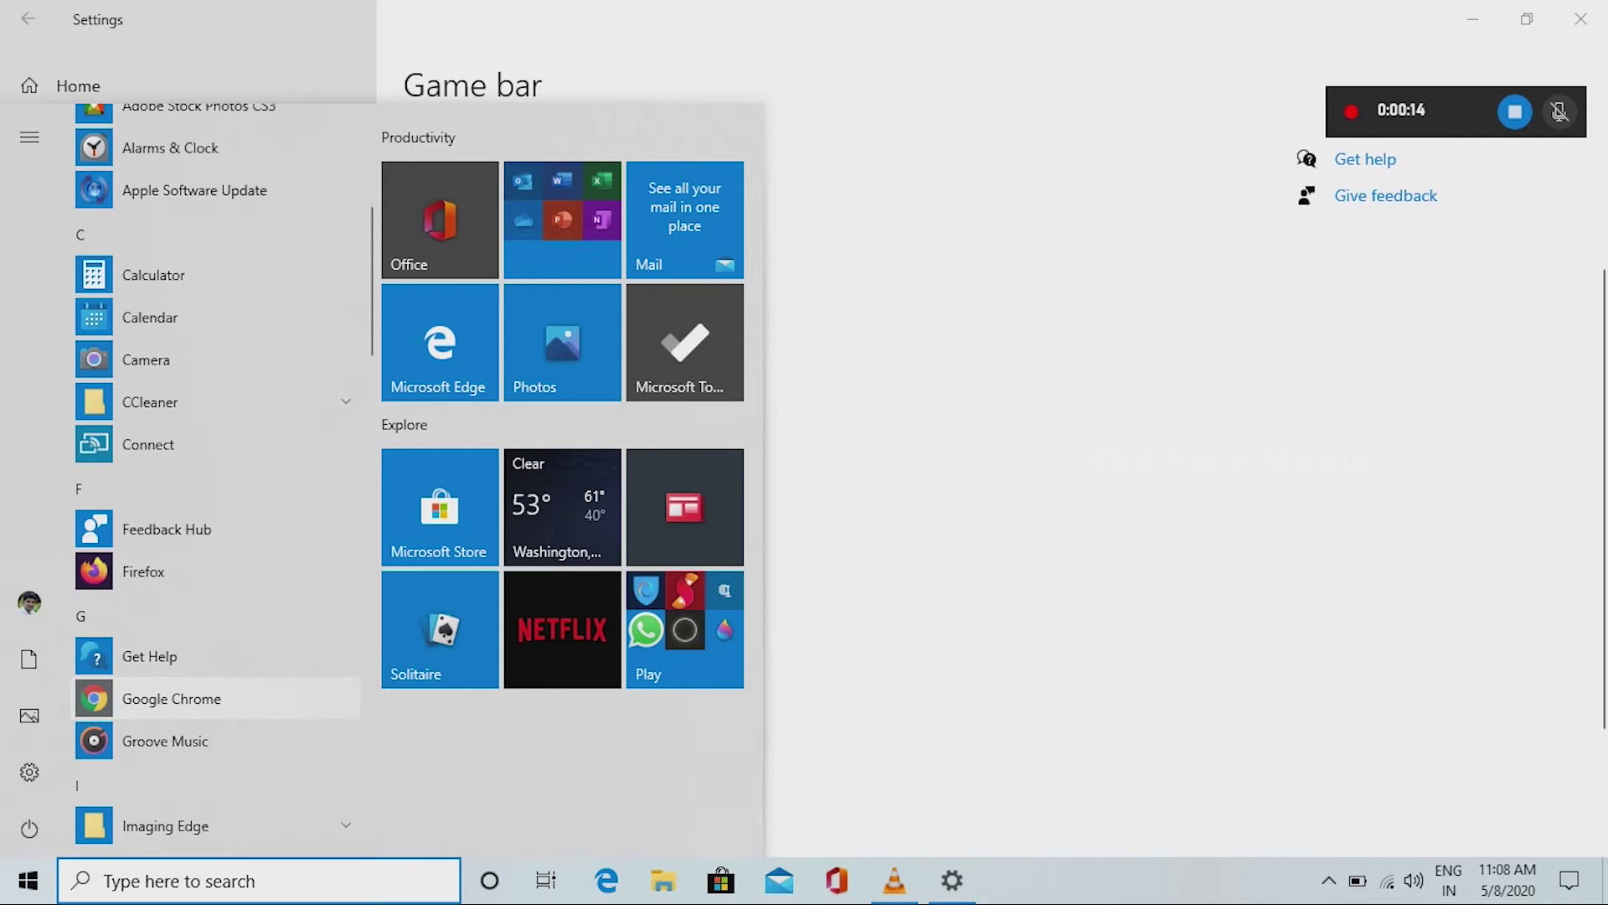
left_click(168, 699)
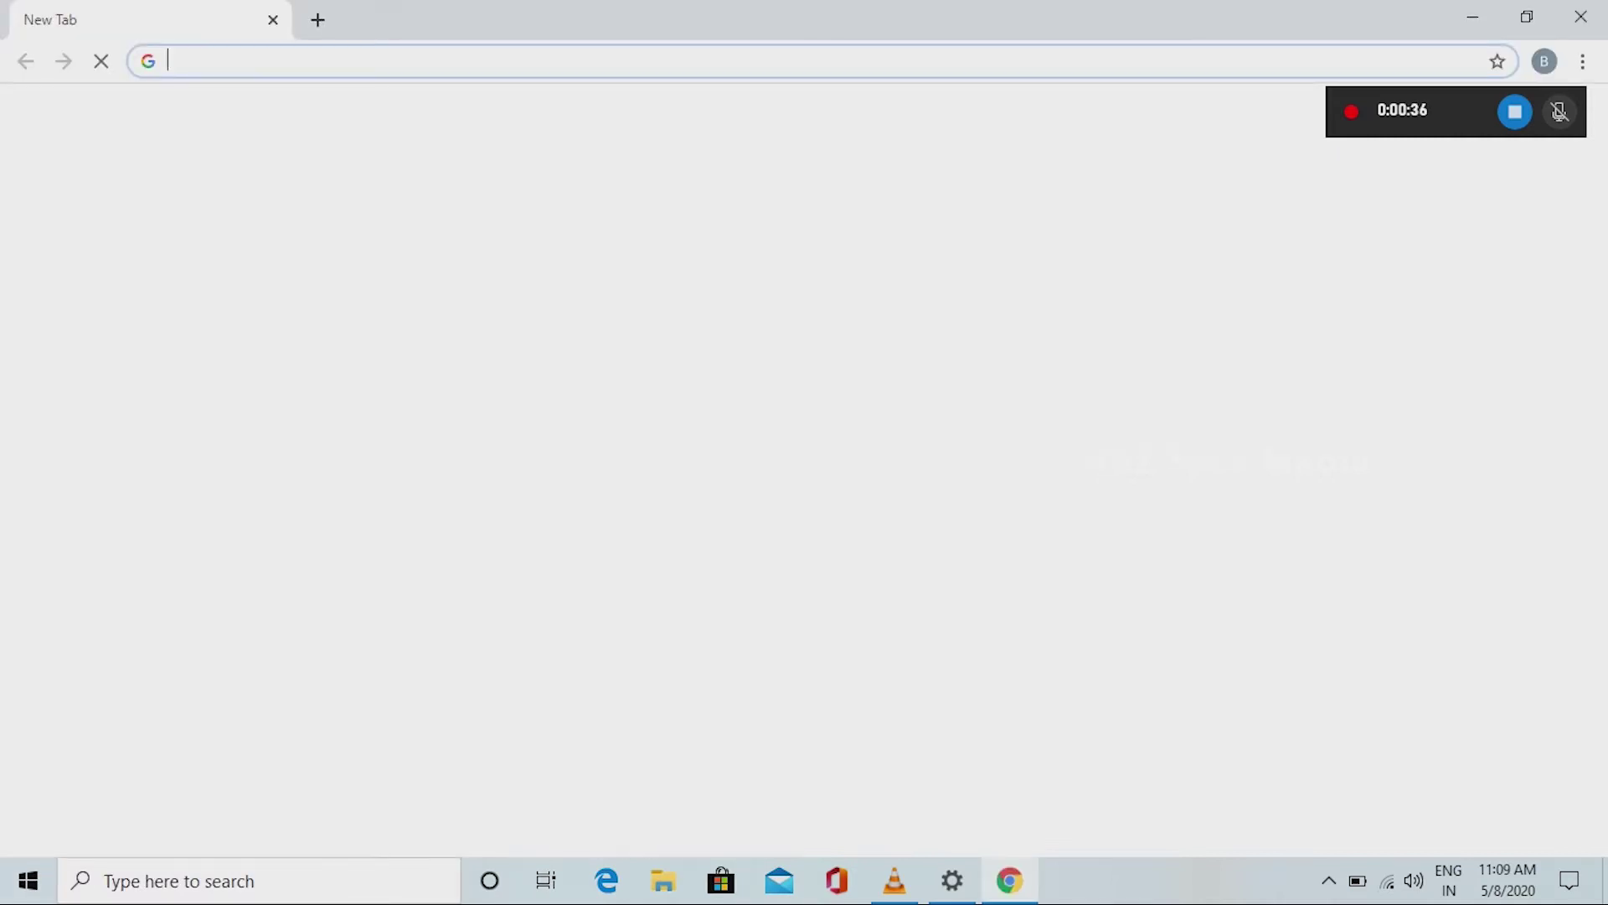
type("you")
key("Return")
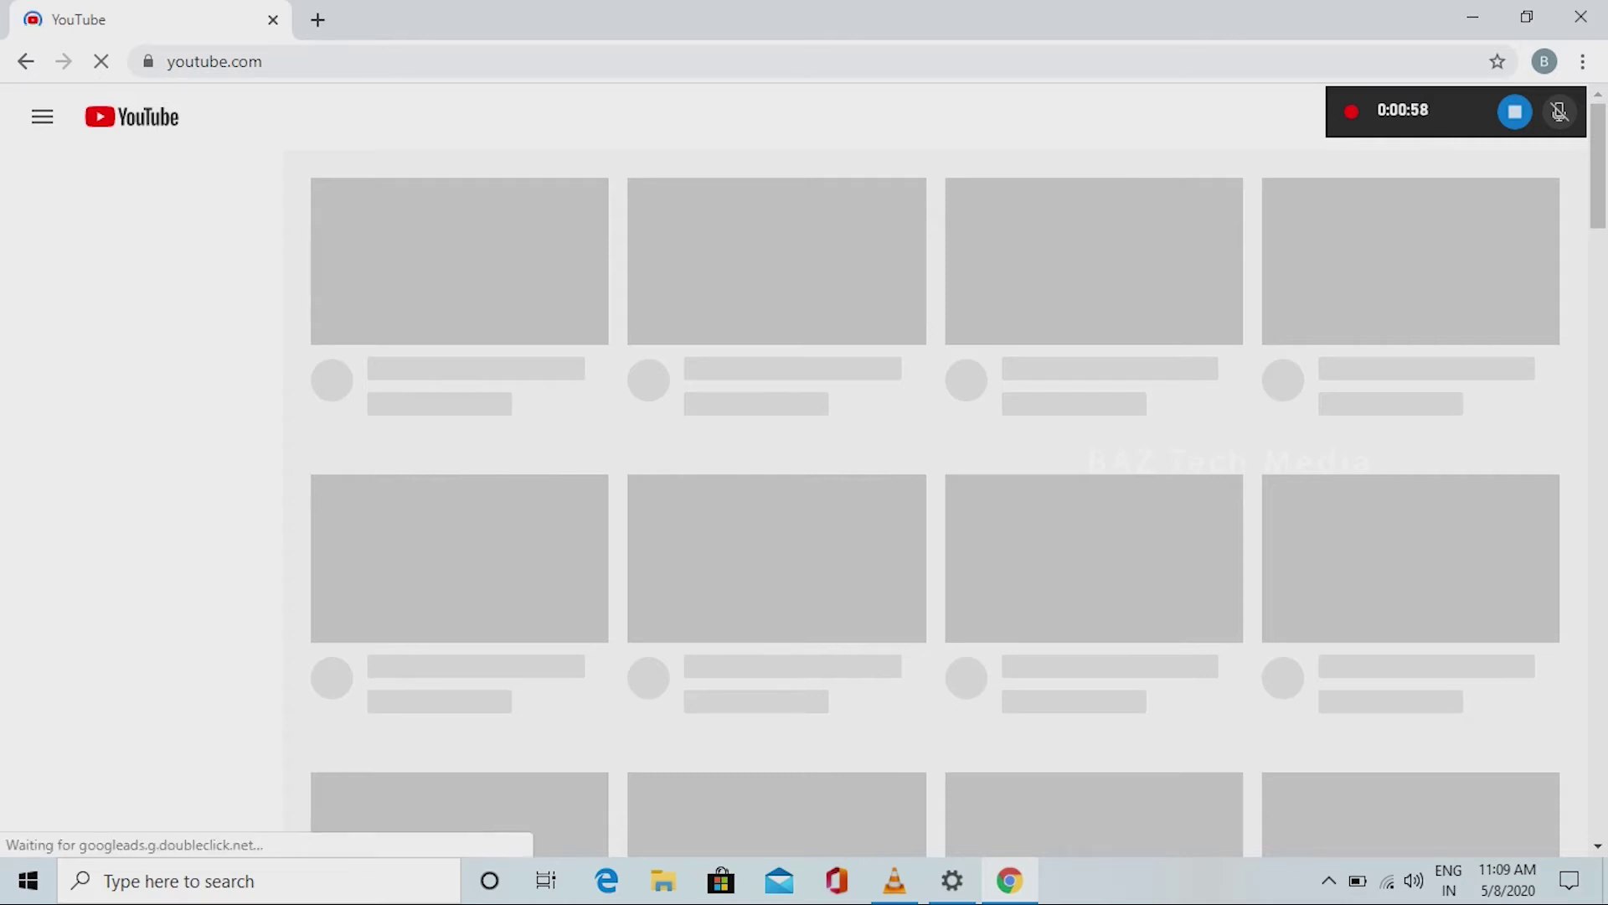
scroll(936, 502, "down", 10)
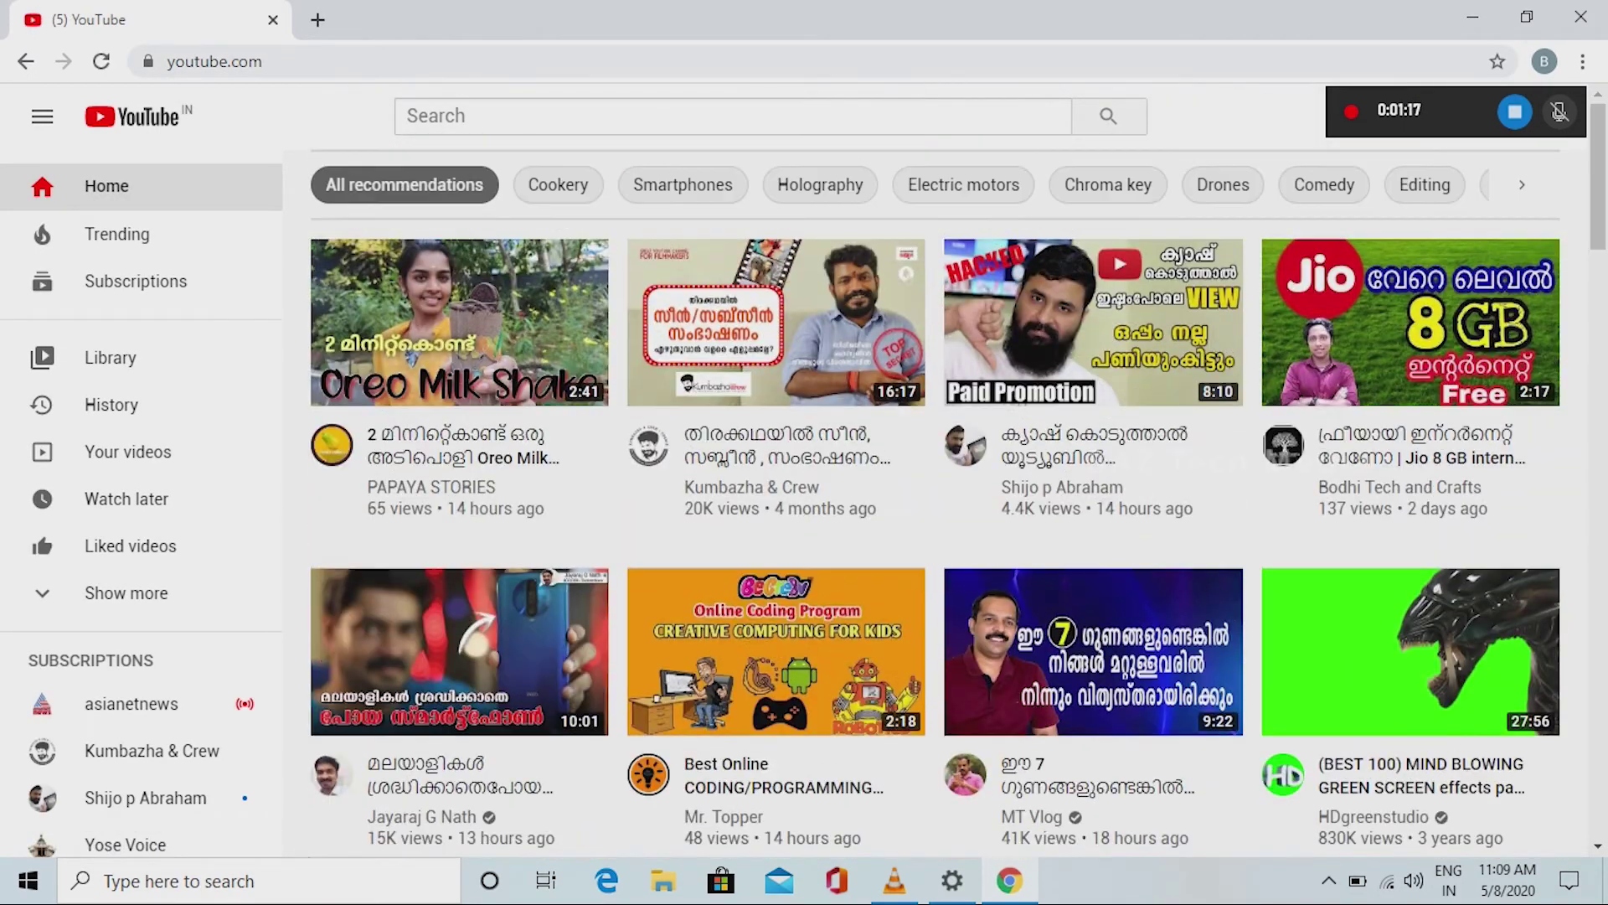
left_click(1580, 17)
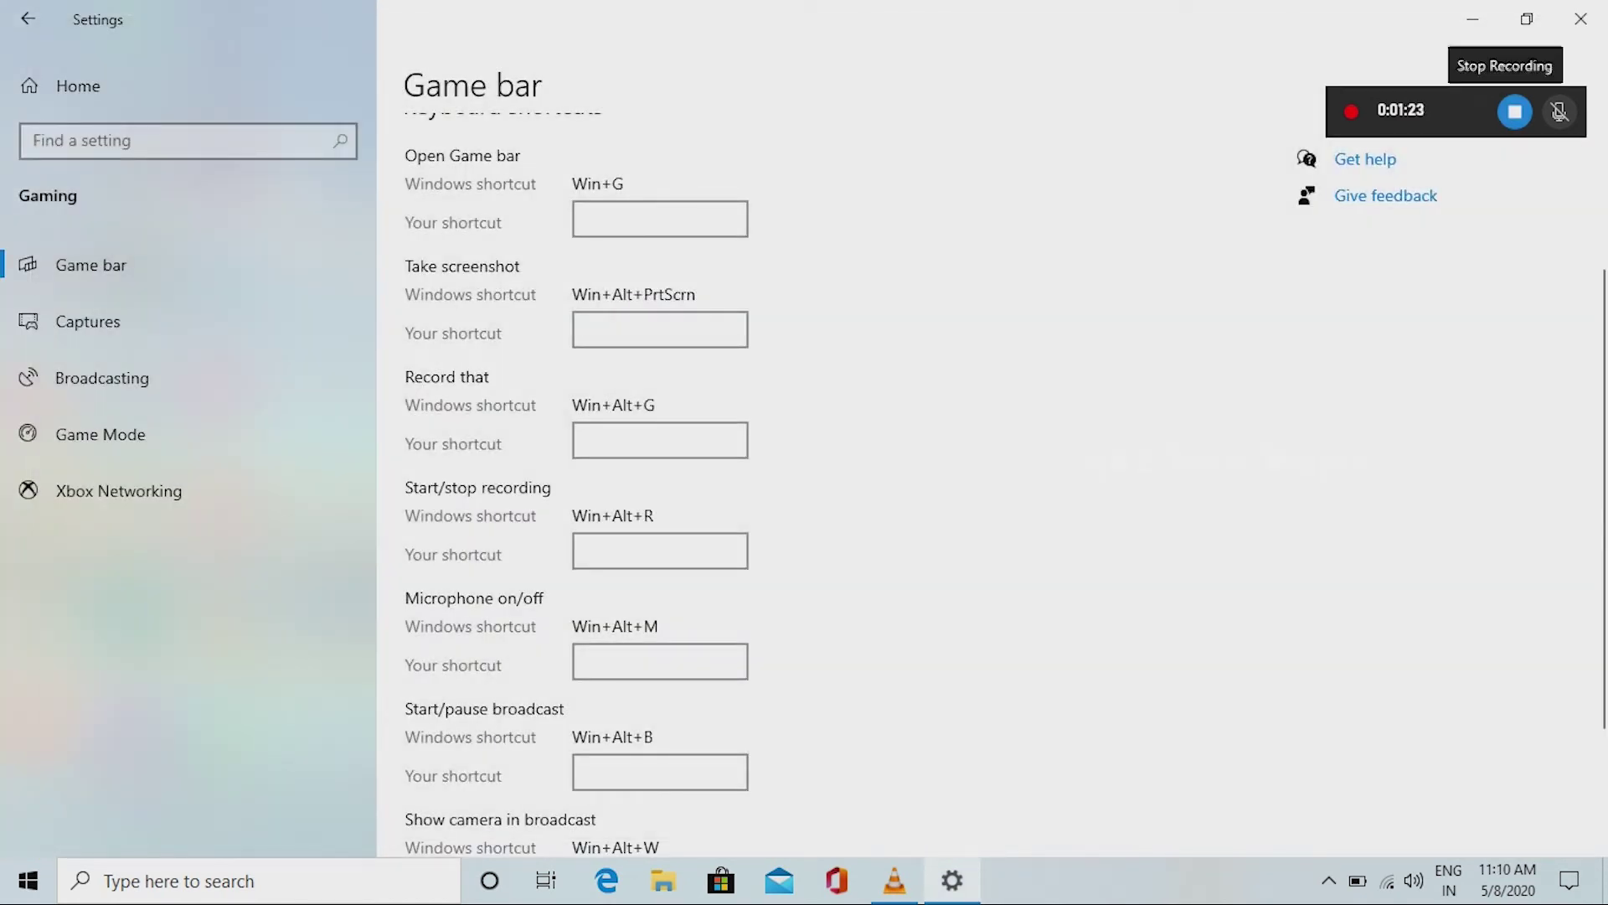
Stop the screen recording and open the folder where screenshots and game clips are saved
left_click(1514, 111)
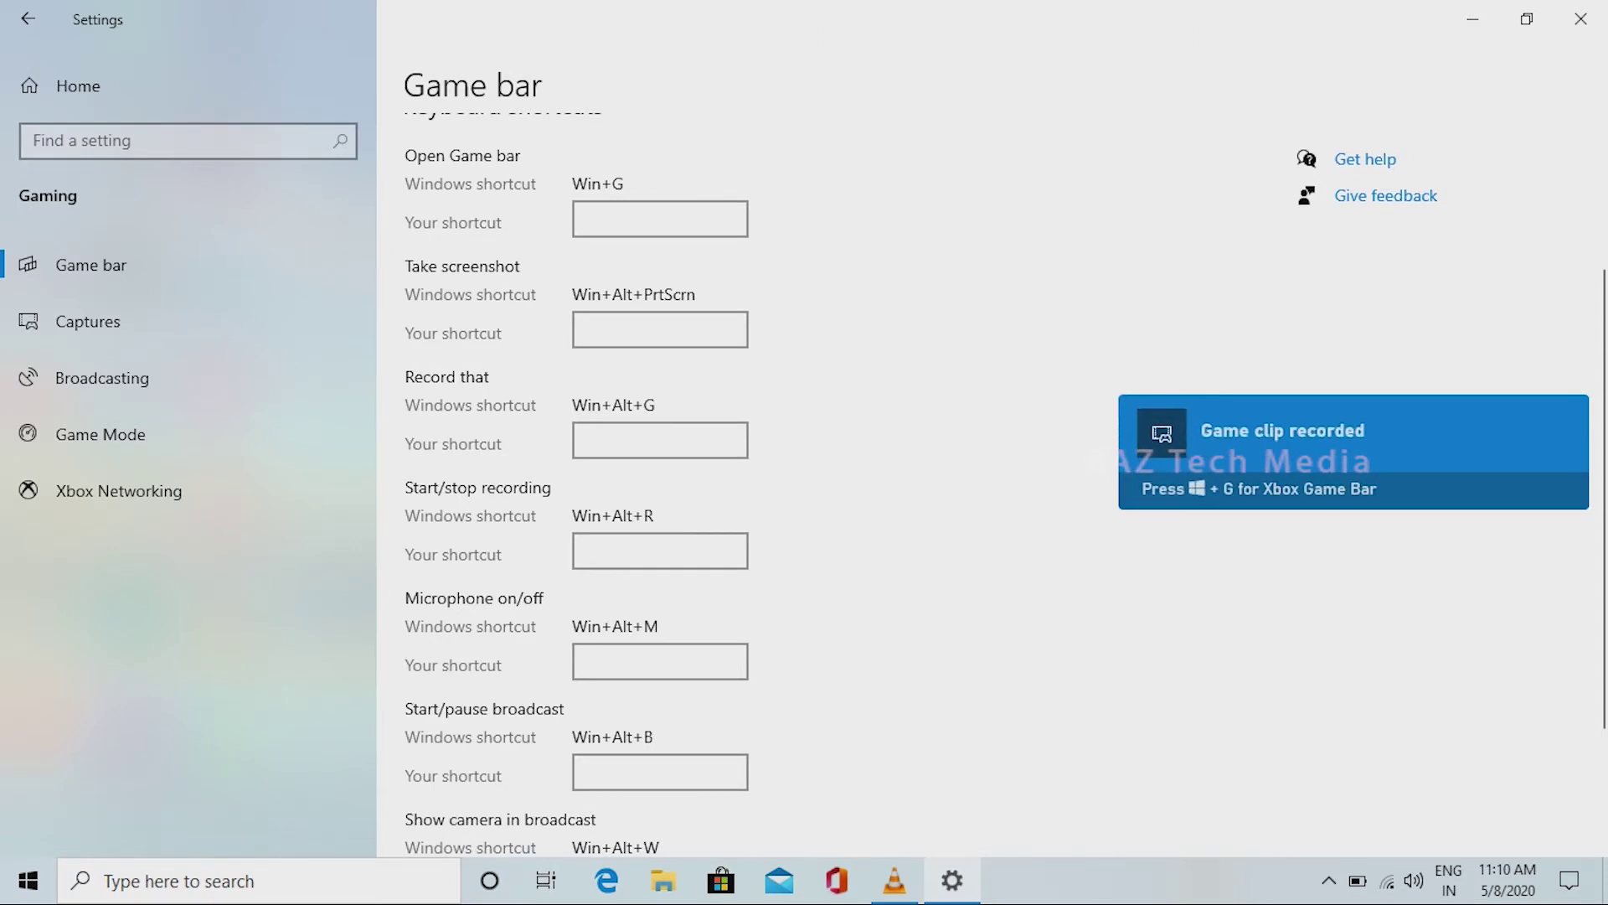
scroll(578, 486, "up", 3)
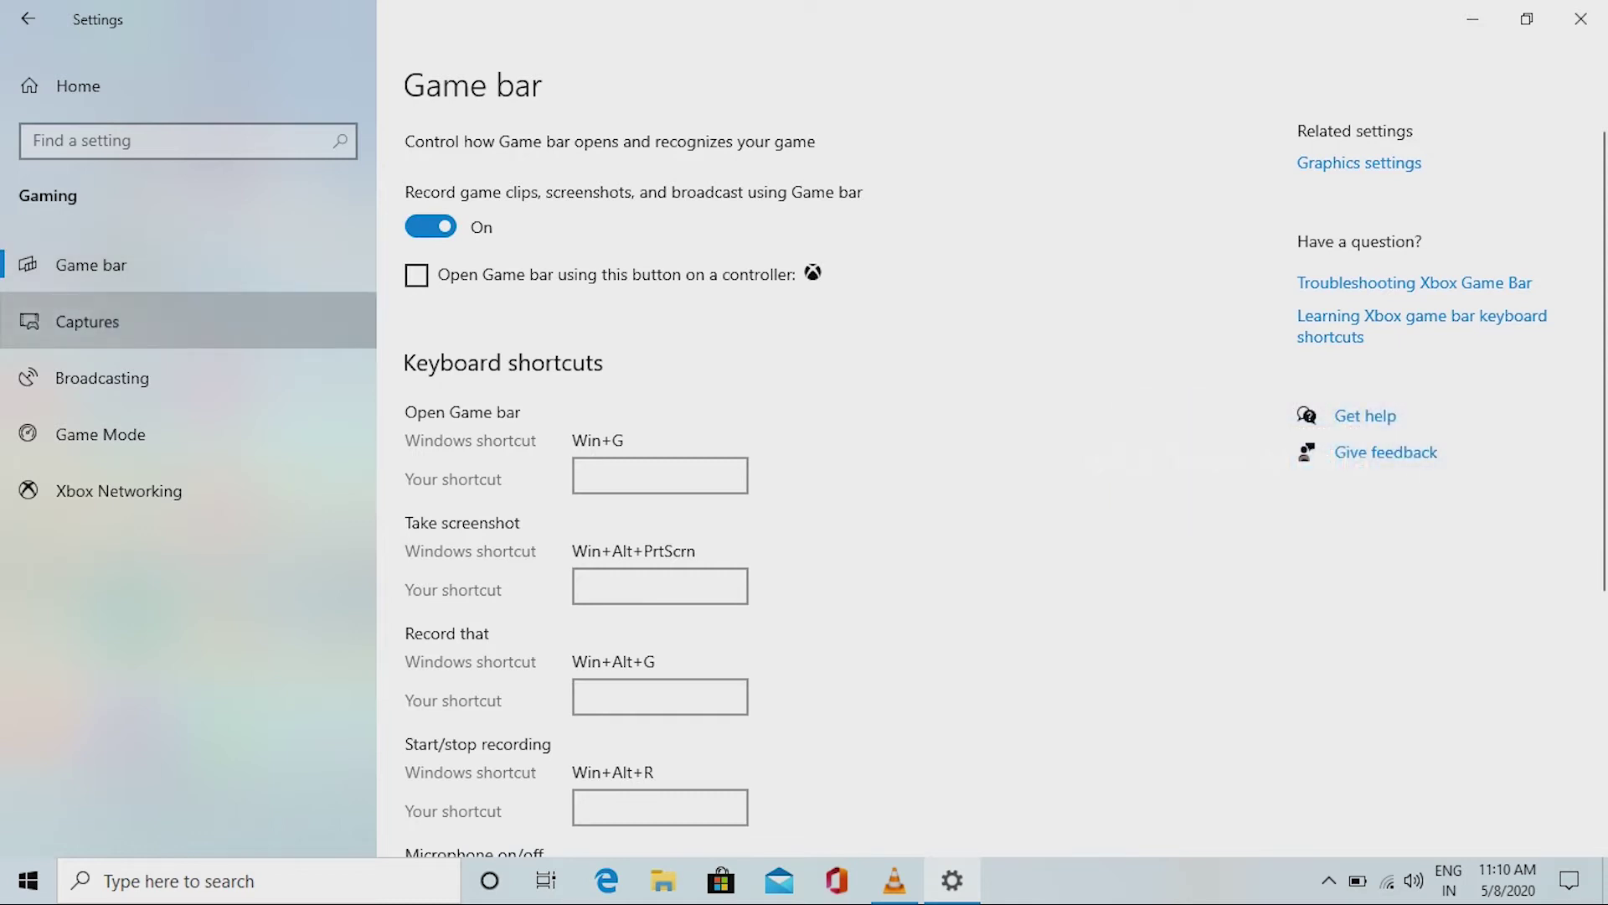
left_click(87, 321)
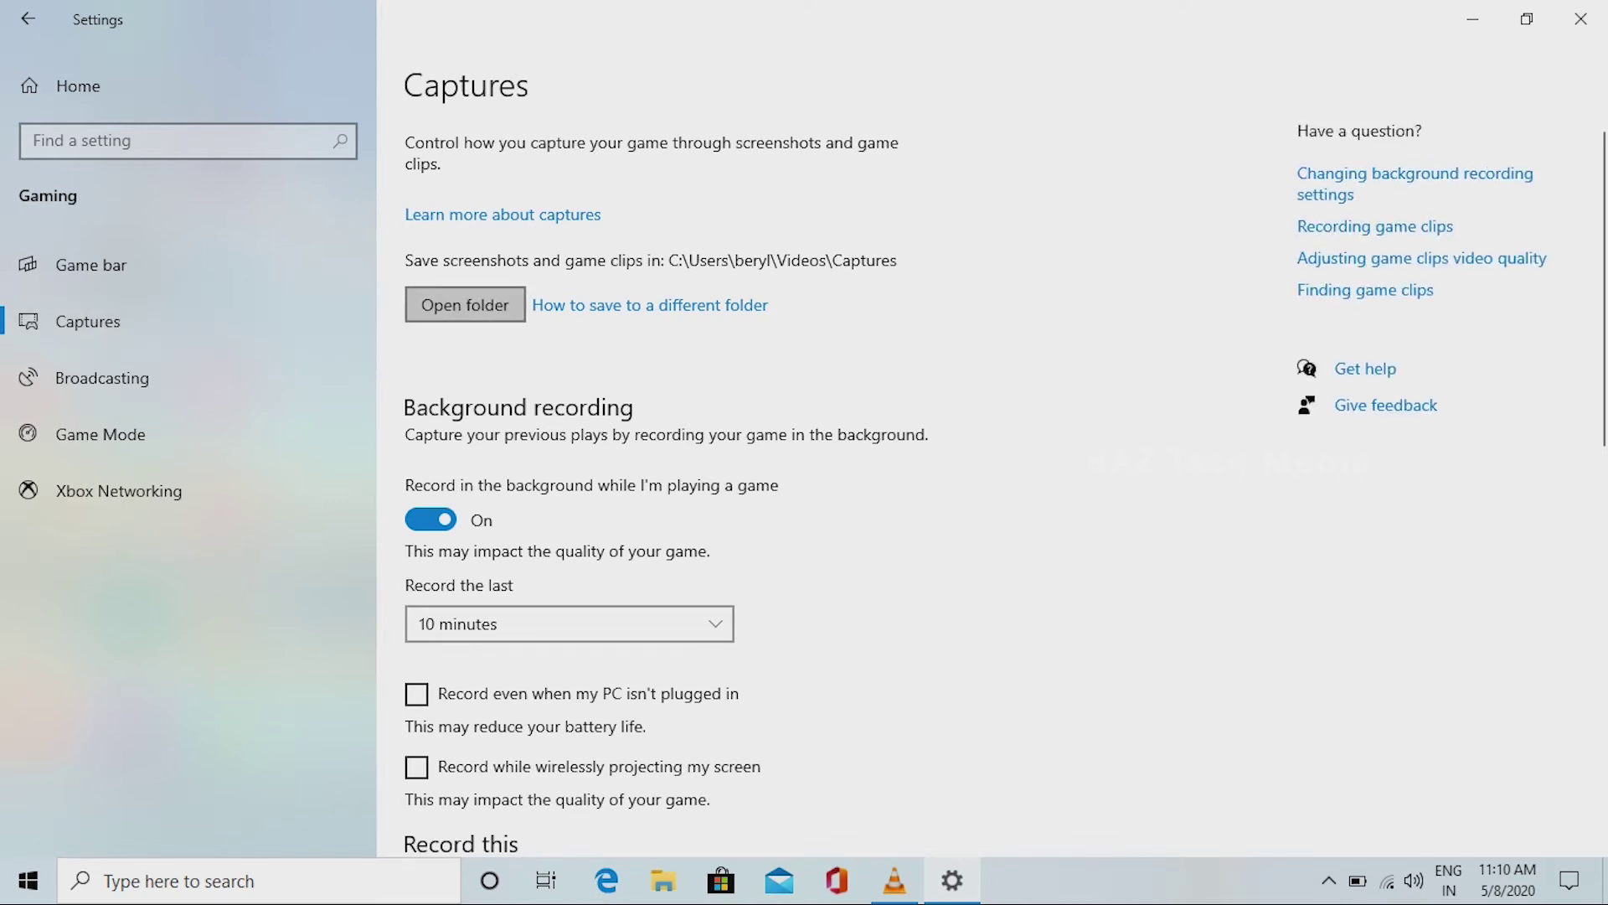
left_click(465, 304)
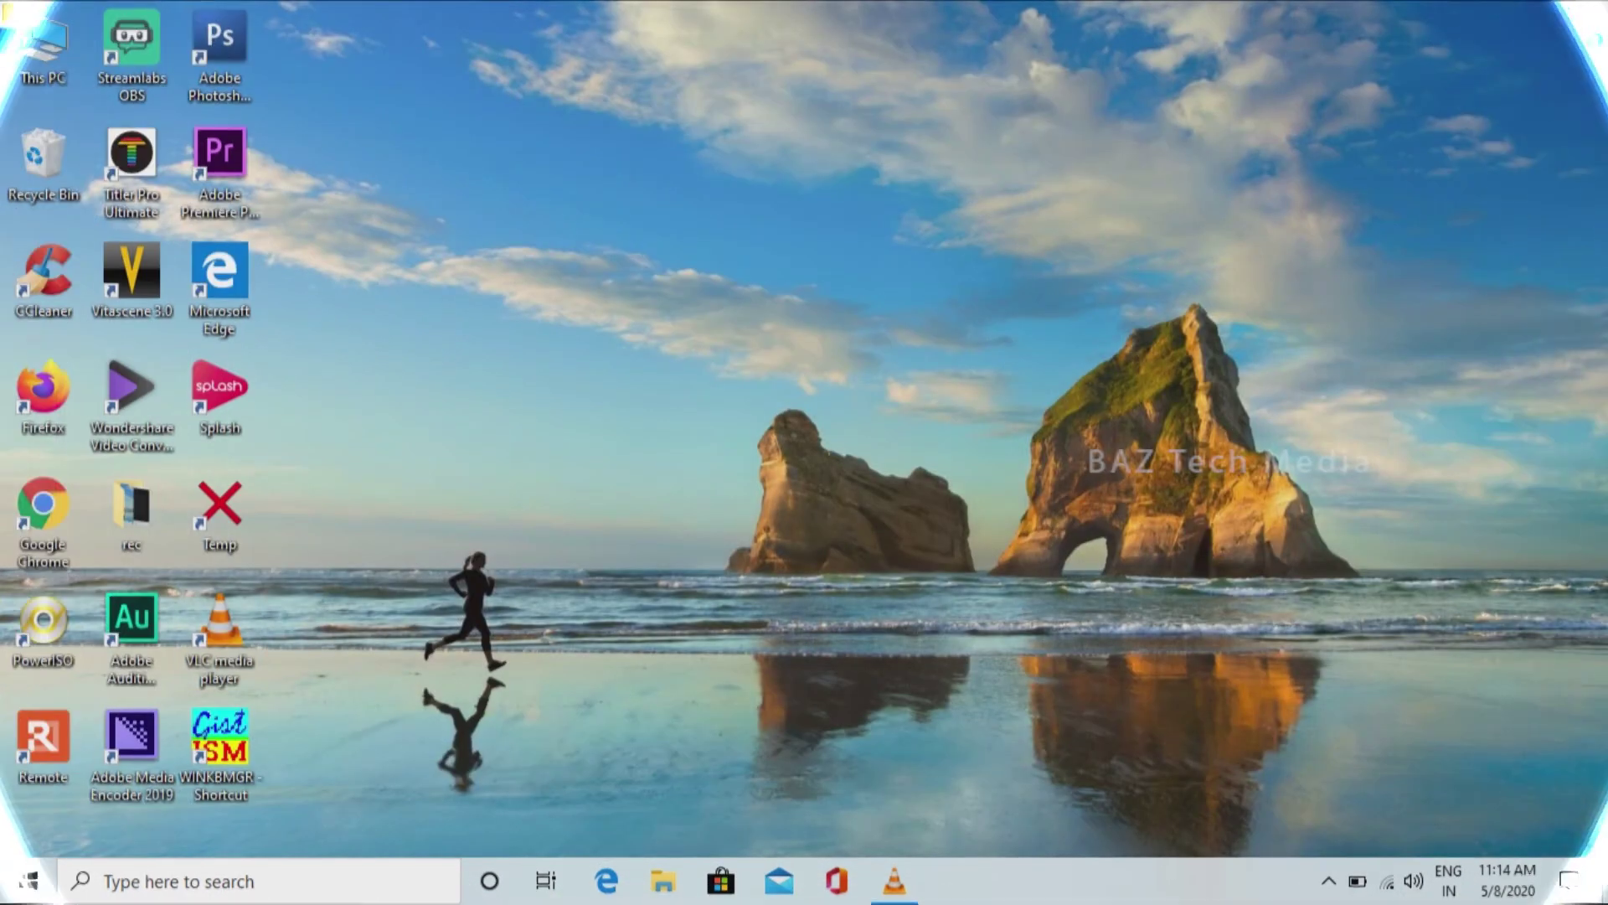
right_click(1075, 75)
left_click(1114, 146)
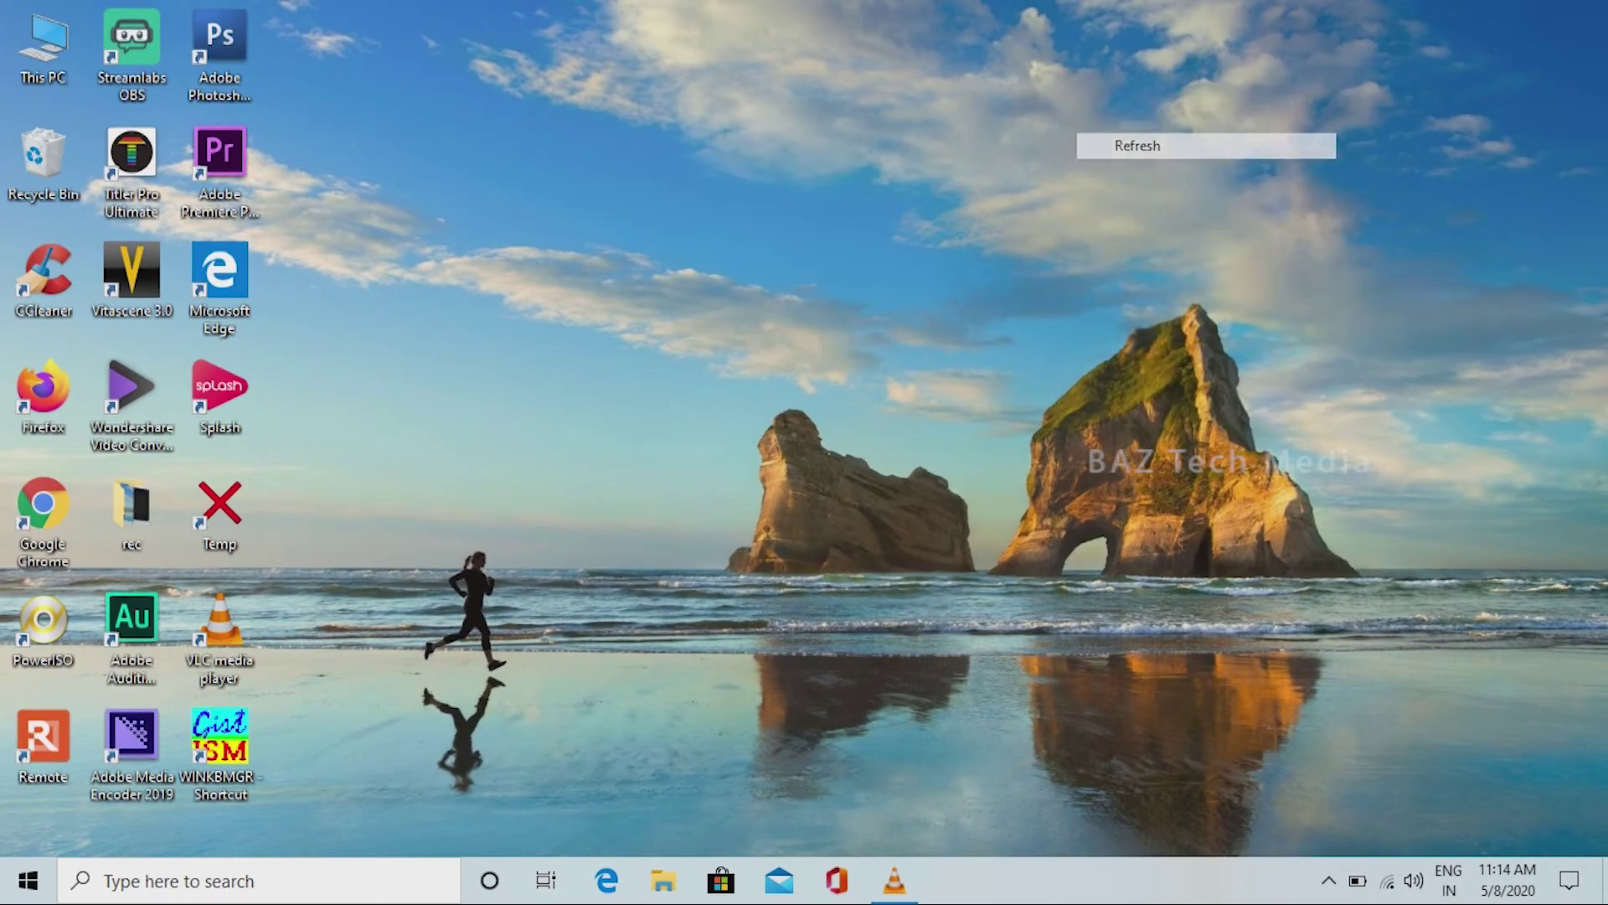
right_click(1216, 147)
left_click(1256, 215)
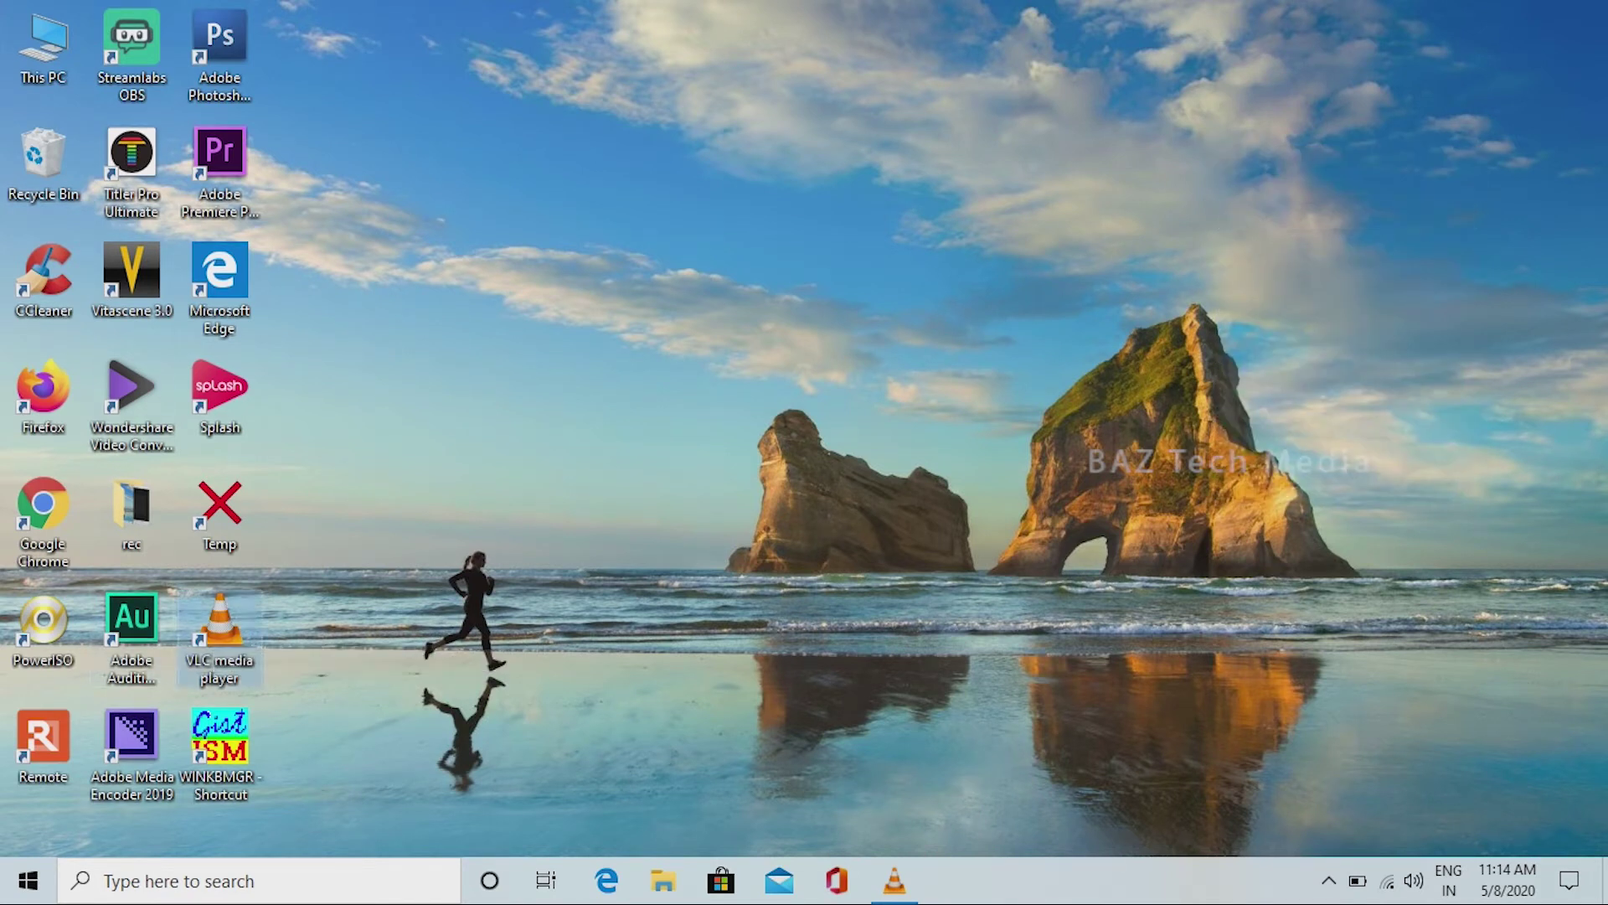
Launch VLC media player, open a capture device as the media source and set the capture mode to Desktop
double_click(222, 645)
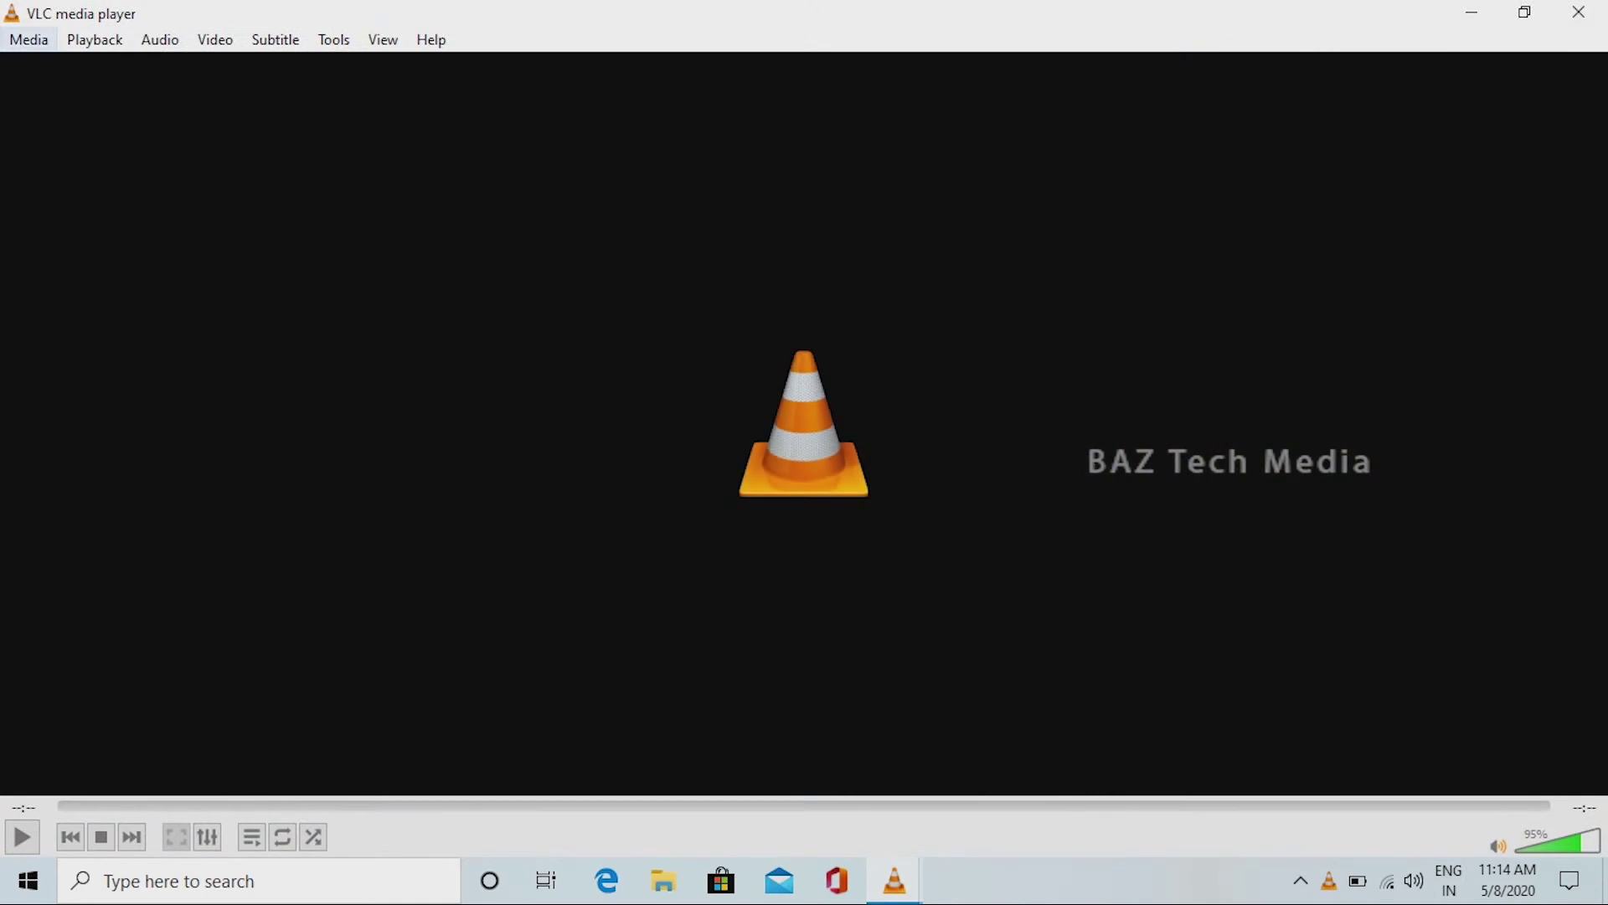
left_click(29, 40)
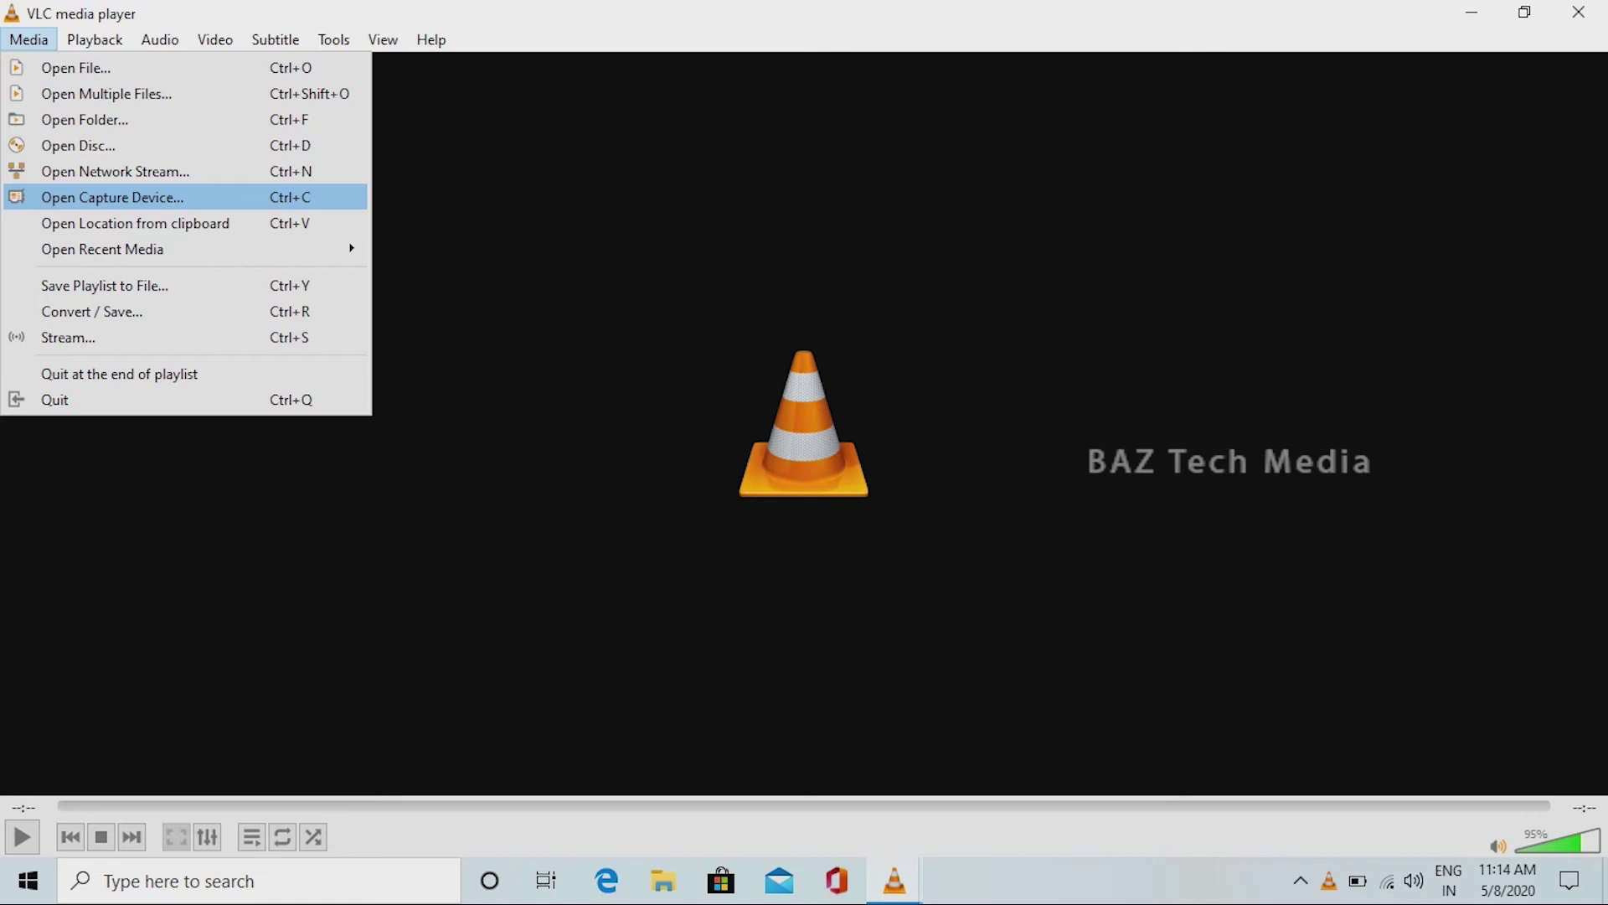
key("Return")
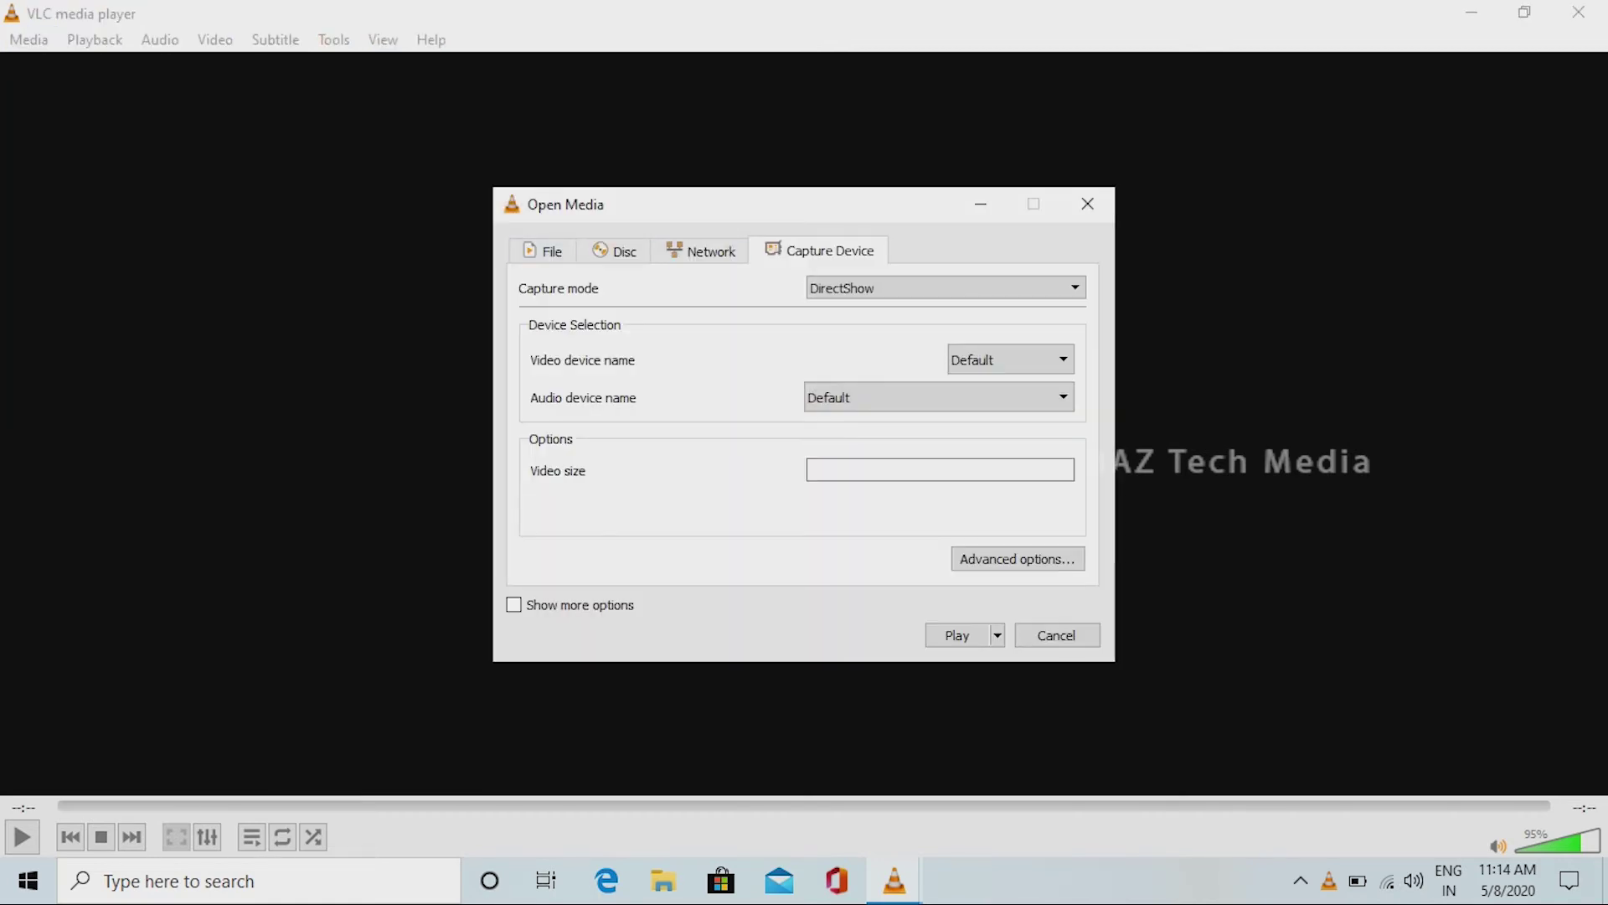
key("Tab")
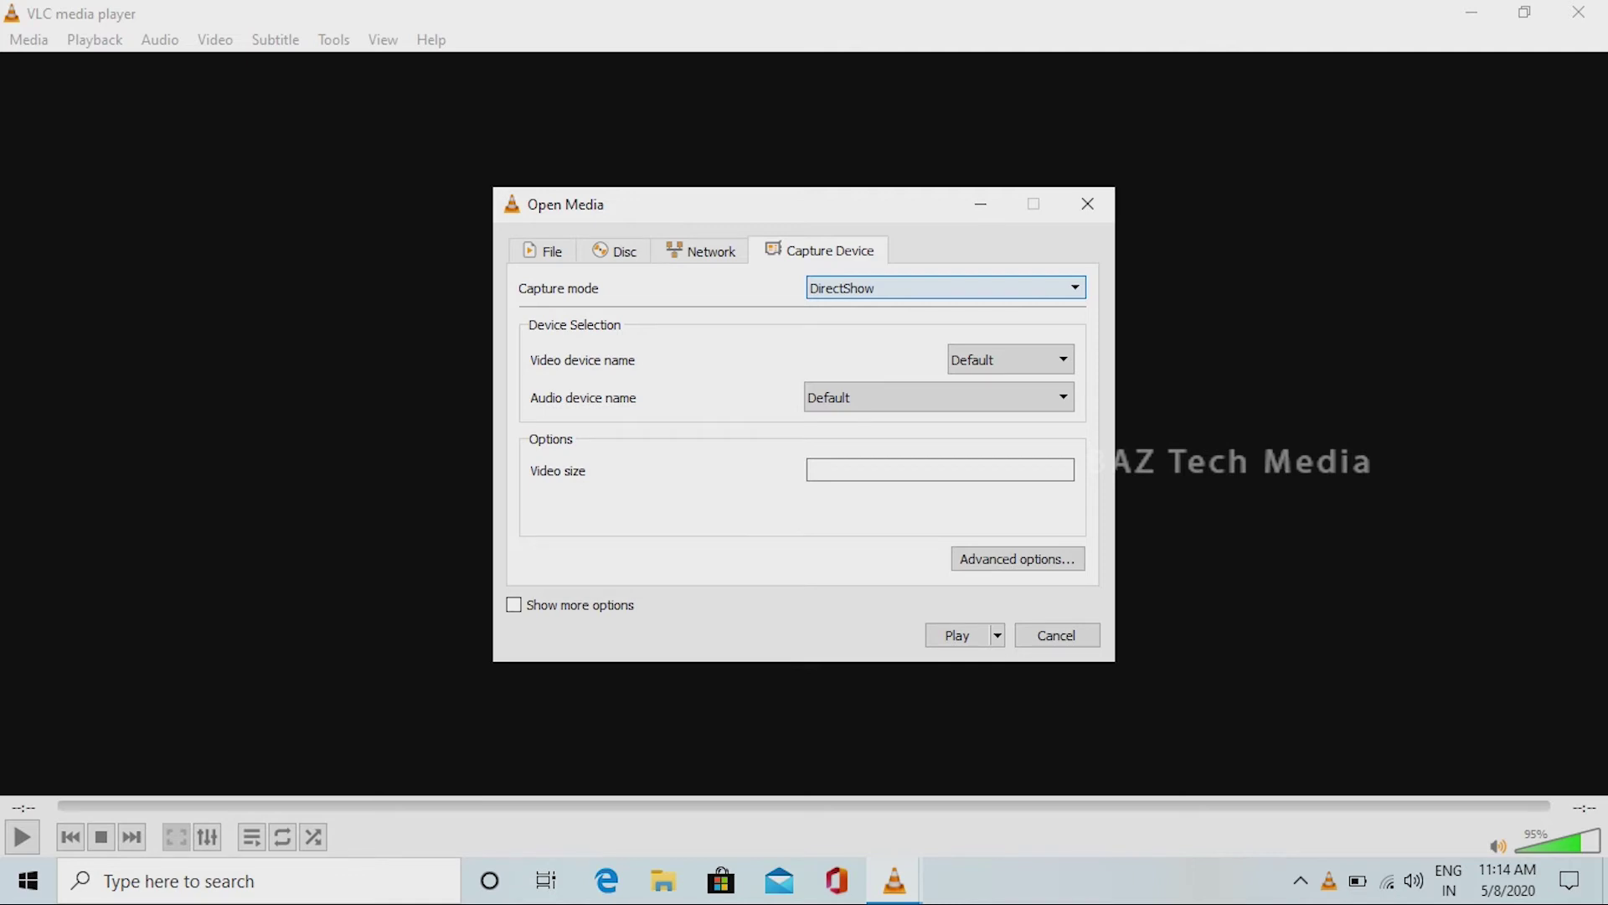
key("alt+Down")
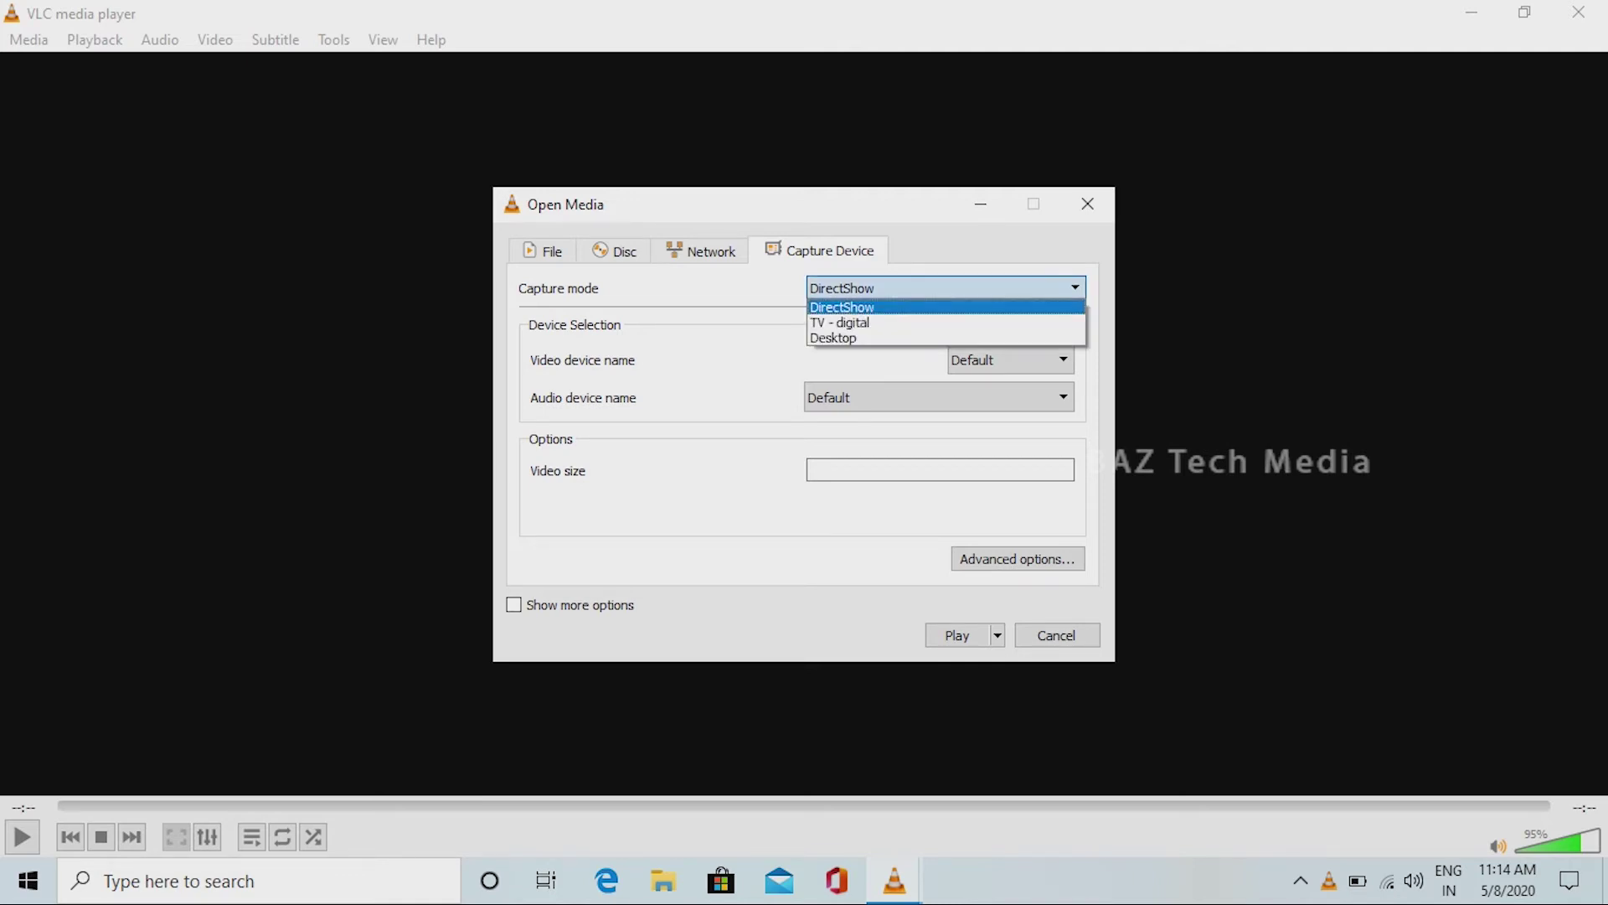
key("Down")
key("Down")
key("Return")
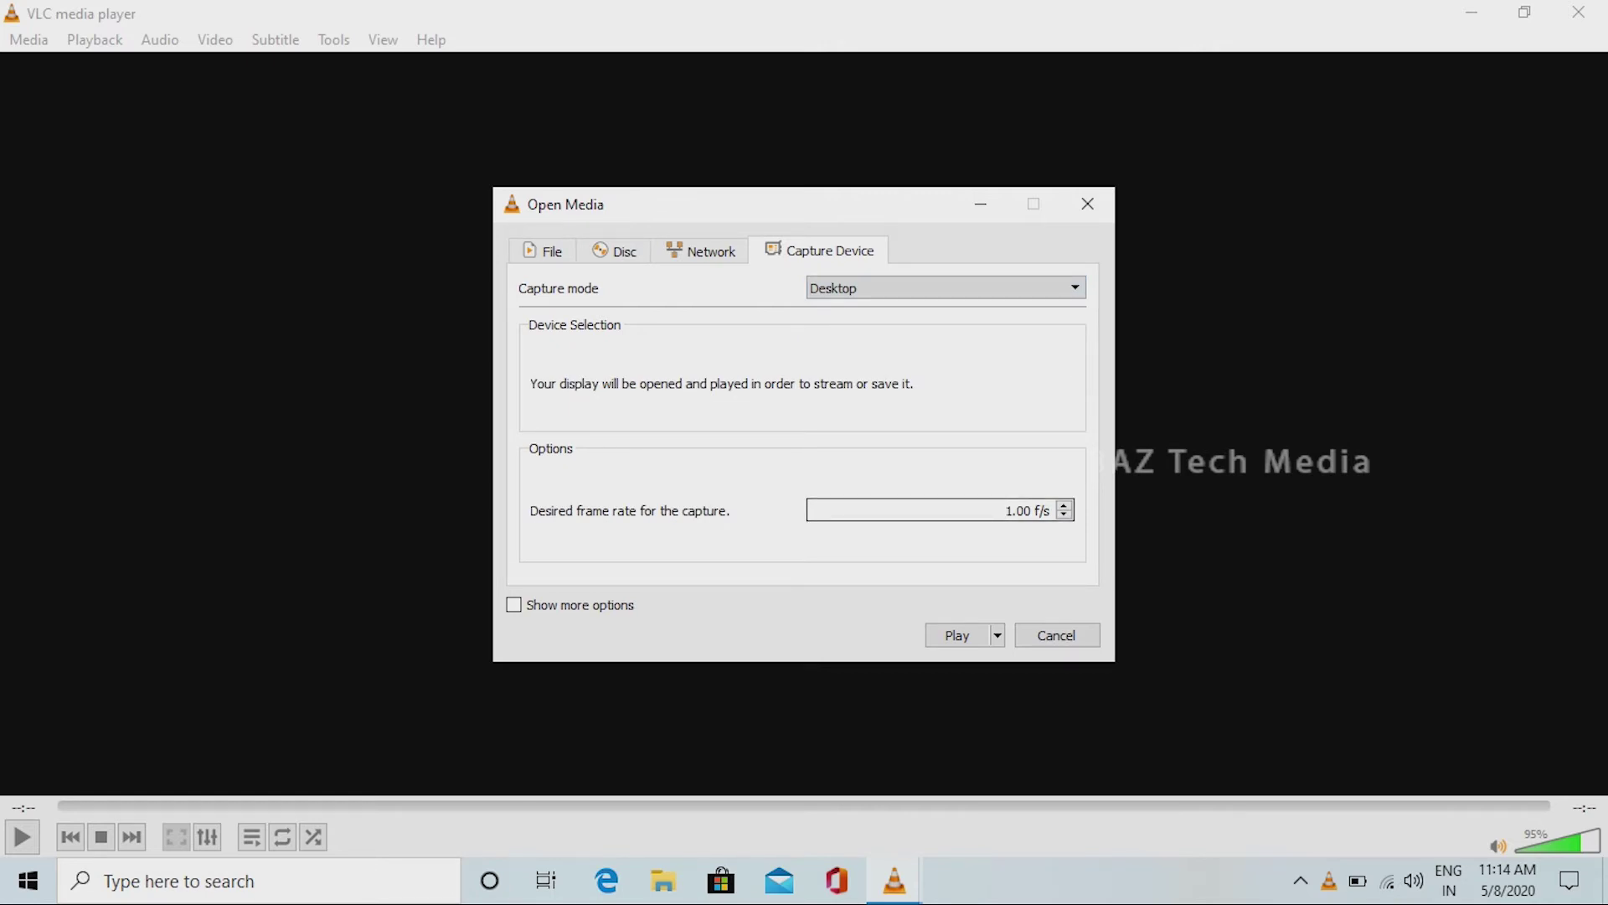
Set the desired capture frame rate to 29 f/s and choose to convert the desktop capture
key("BackSpace")
type("29")
key("Tab")
left_click(997, 635)
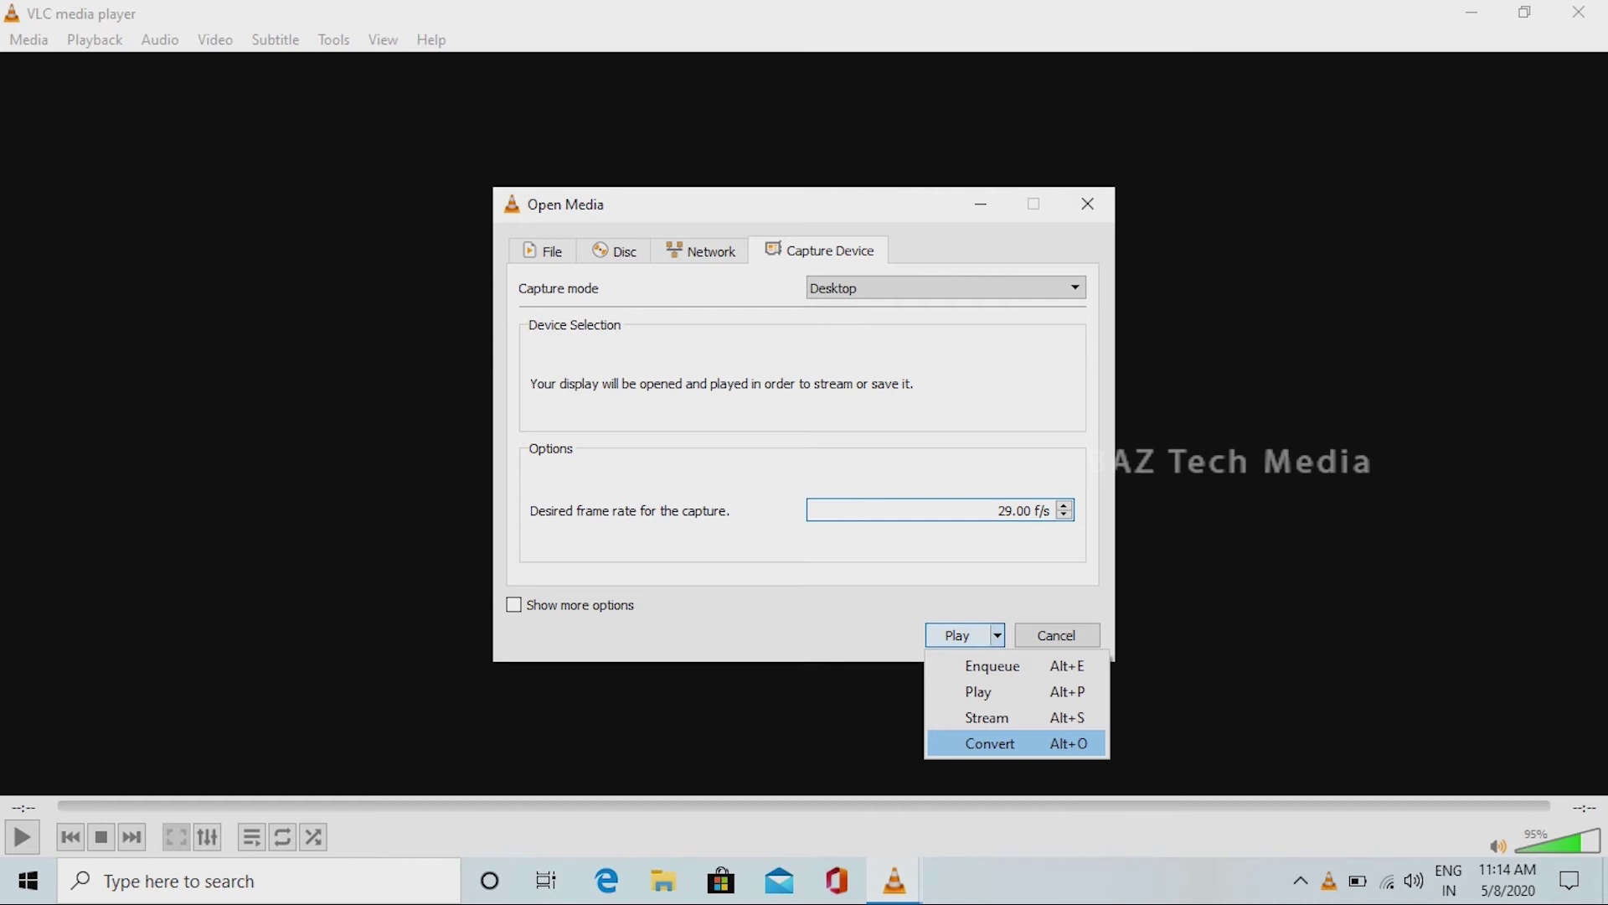
key("Return")
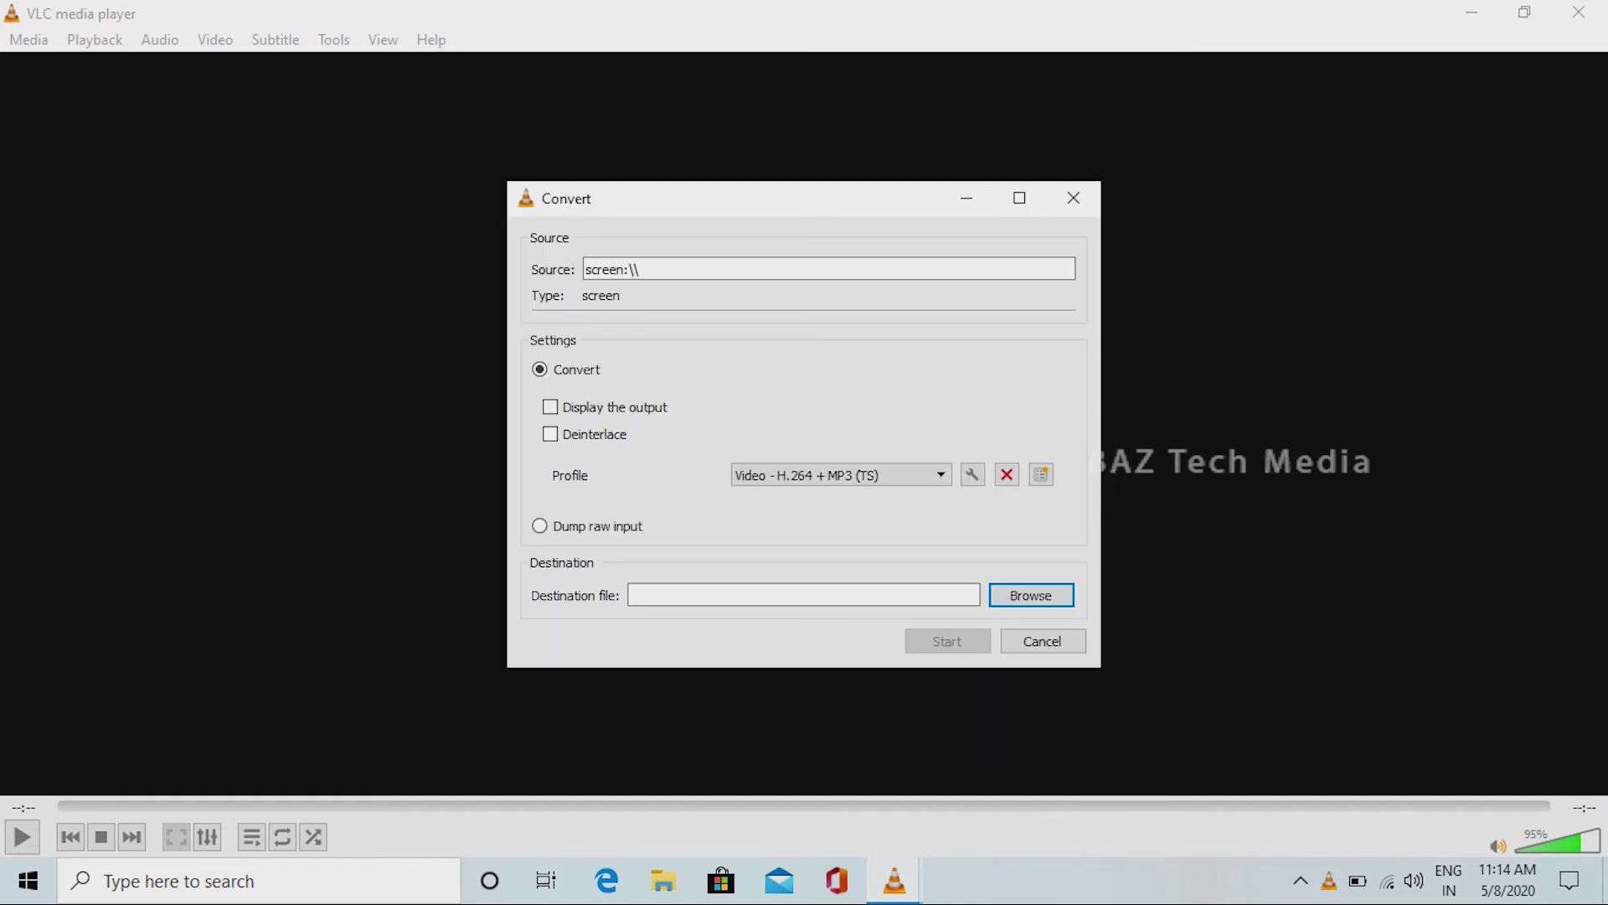
Look through the conversion profiles and select Video - H.264 + MP3 (TS)
left_click(840, 474)
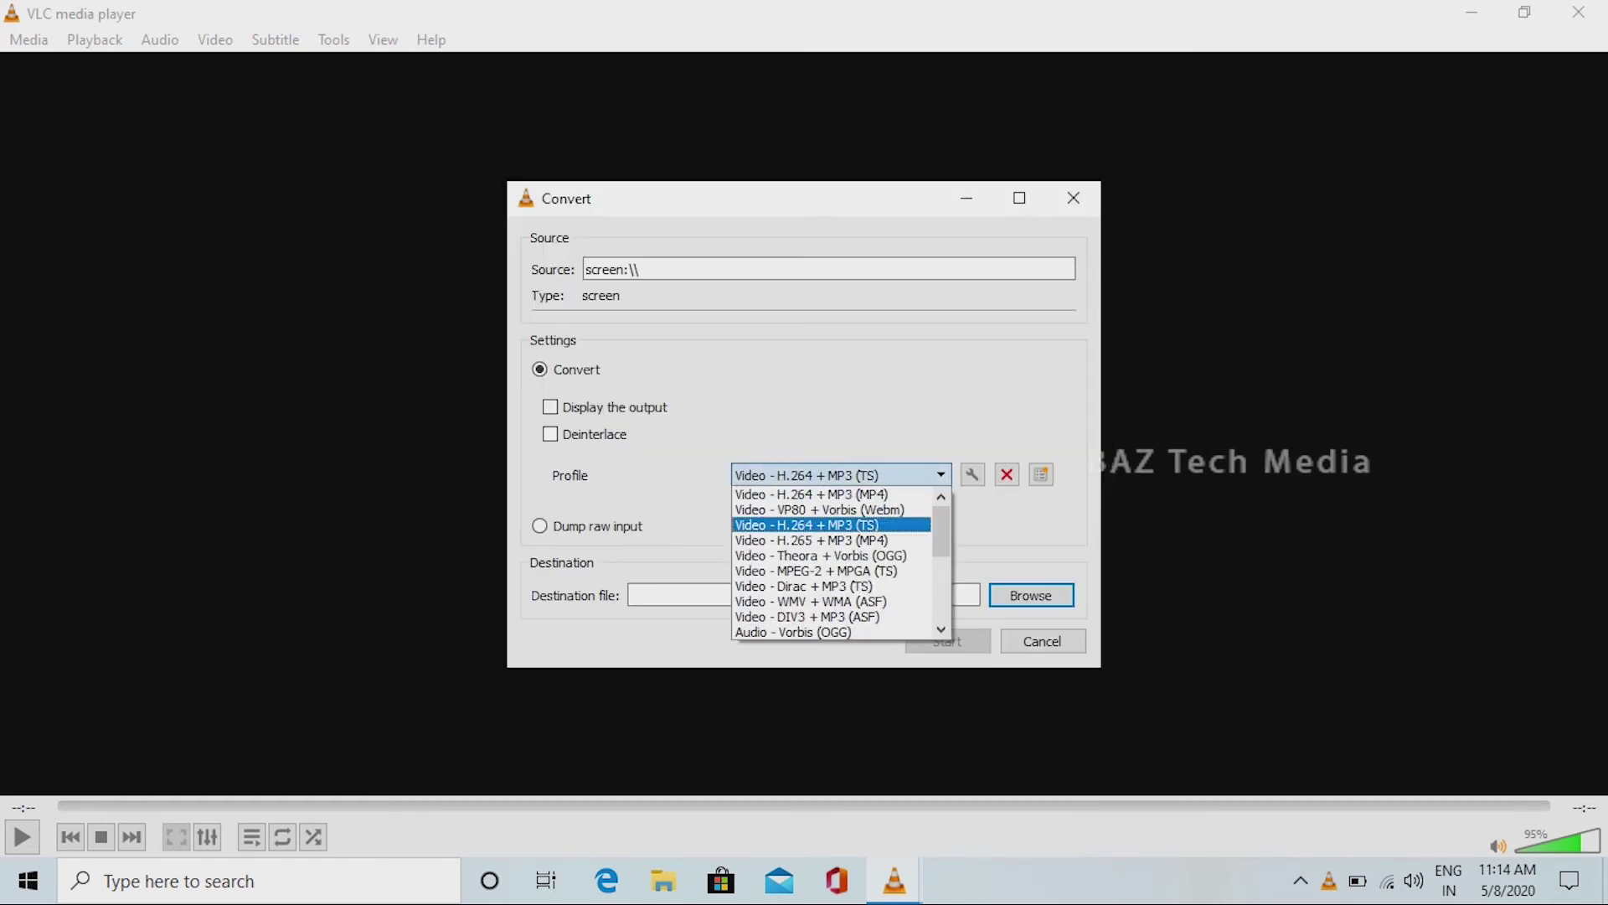
left_click_drag(941, 531, 941, 593)
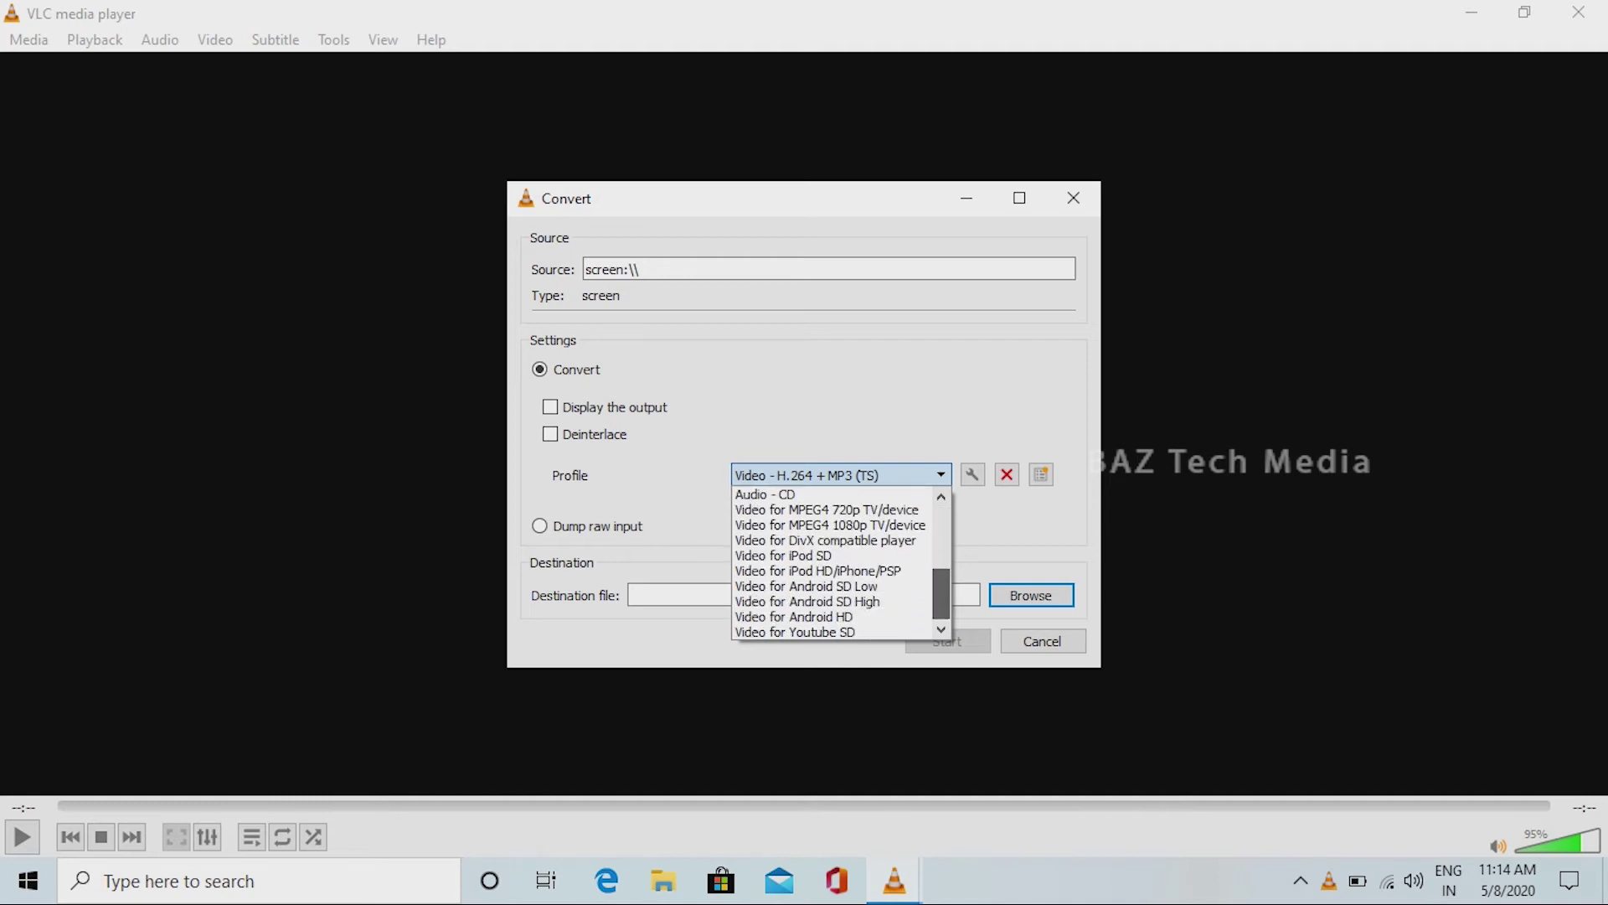
scroll(833, 563, "up", 5)
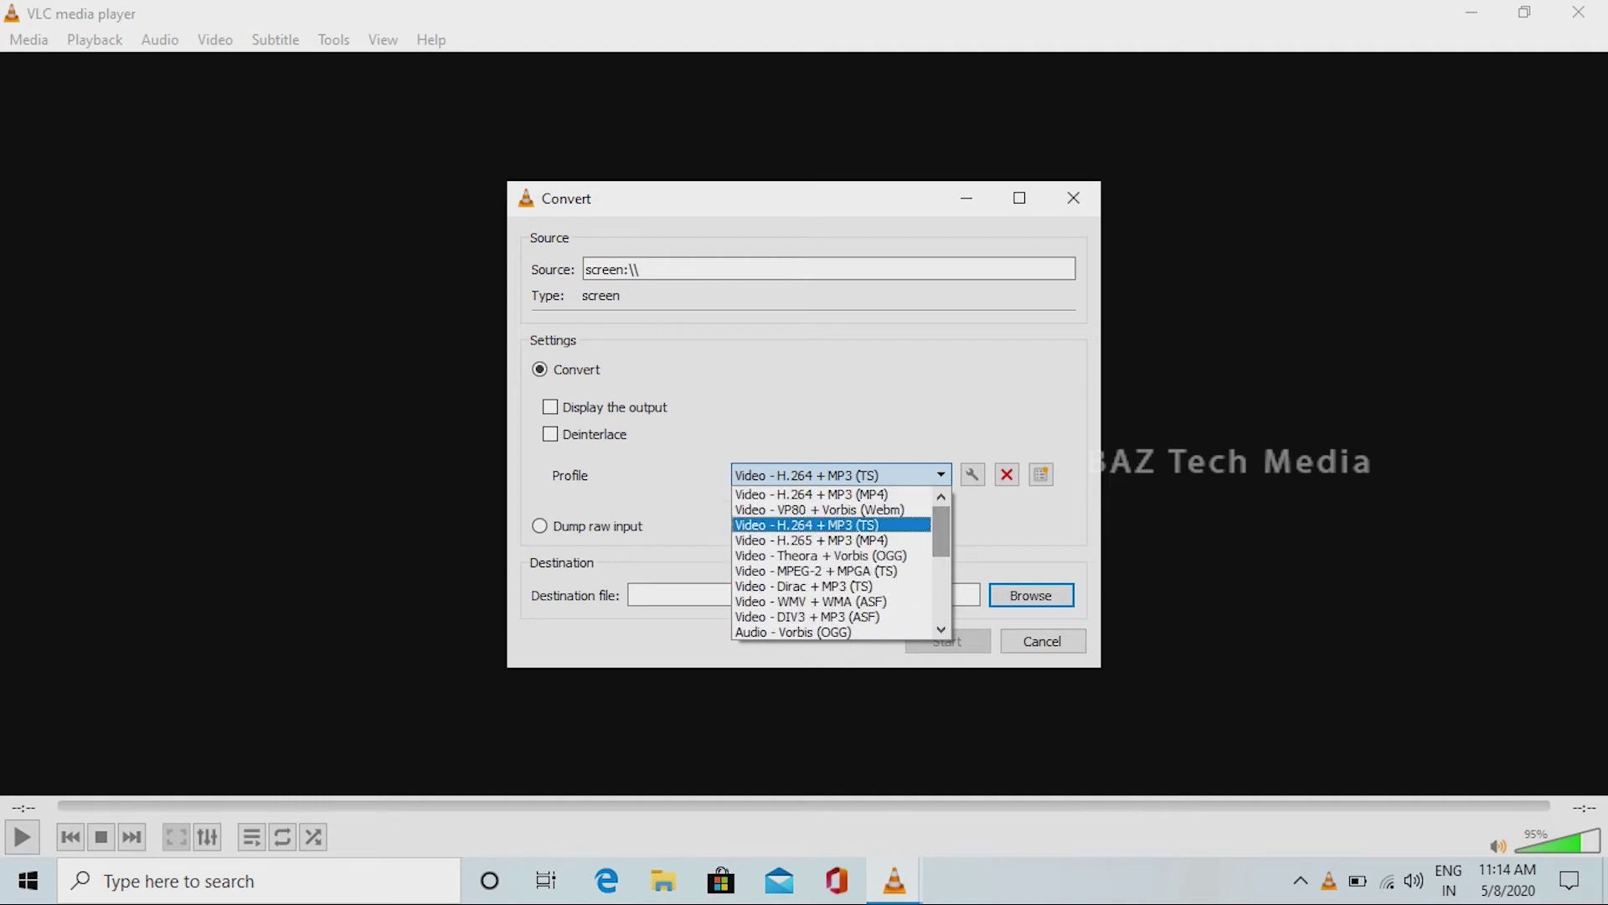
left_click(829, 525)
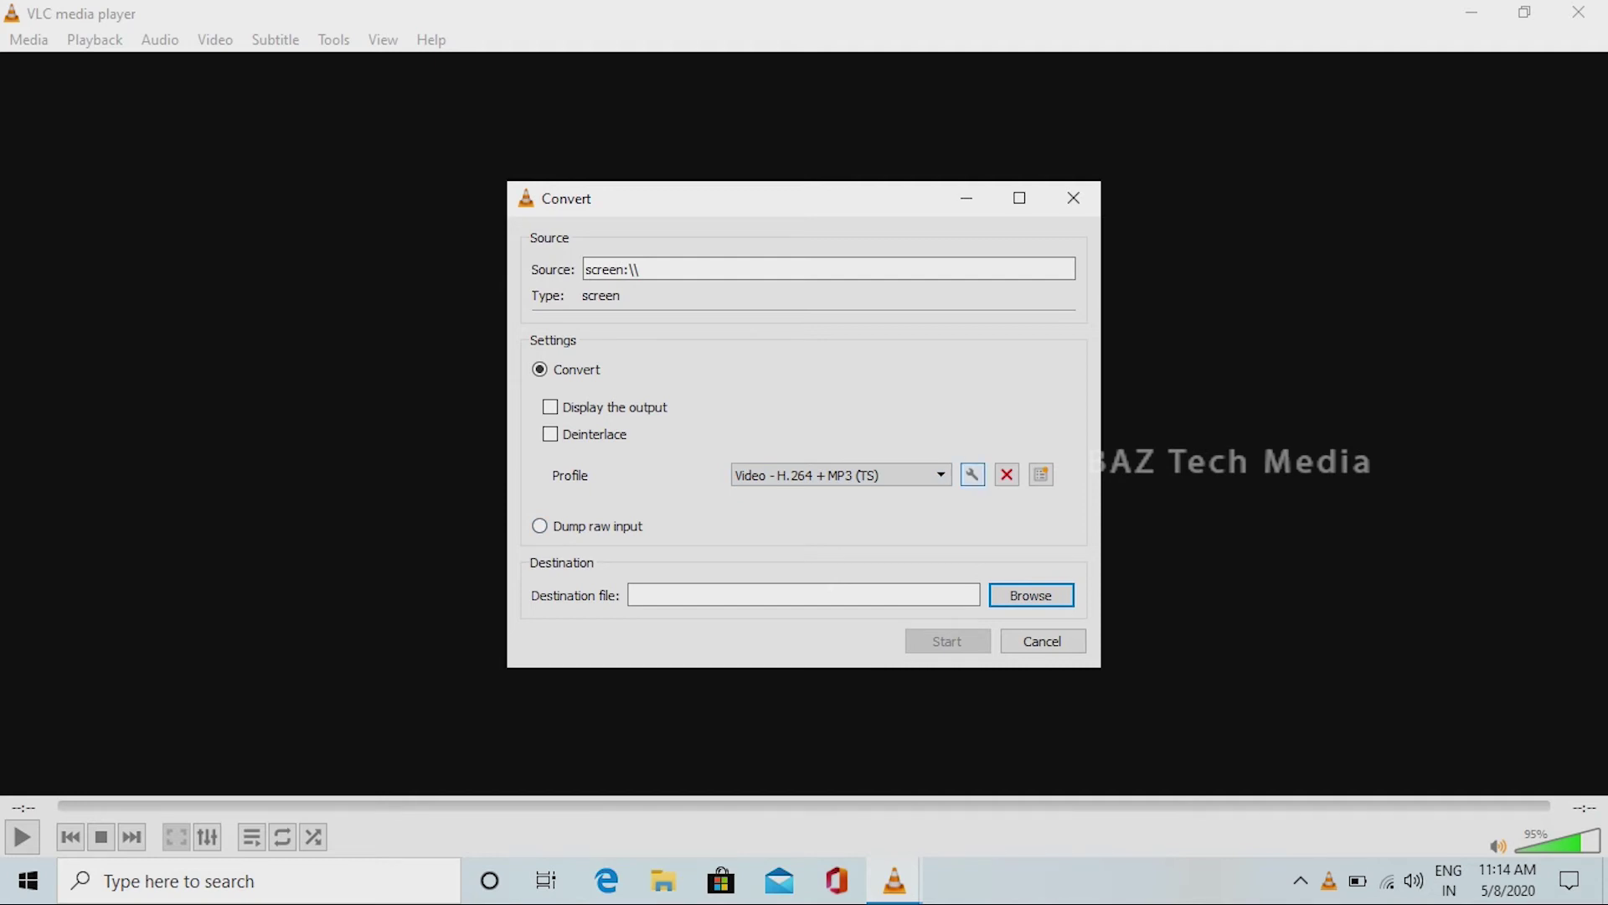
Edit the selected conversion profile and set its encapsulation to MP4/MOV
left_click(972, 474)
left_click(504, 294)
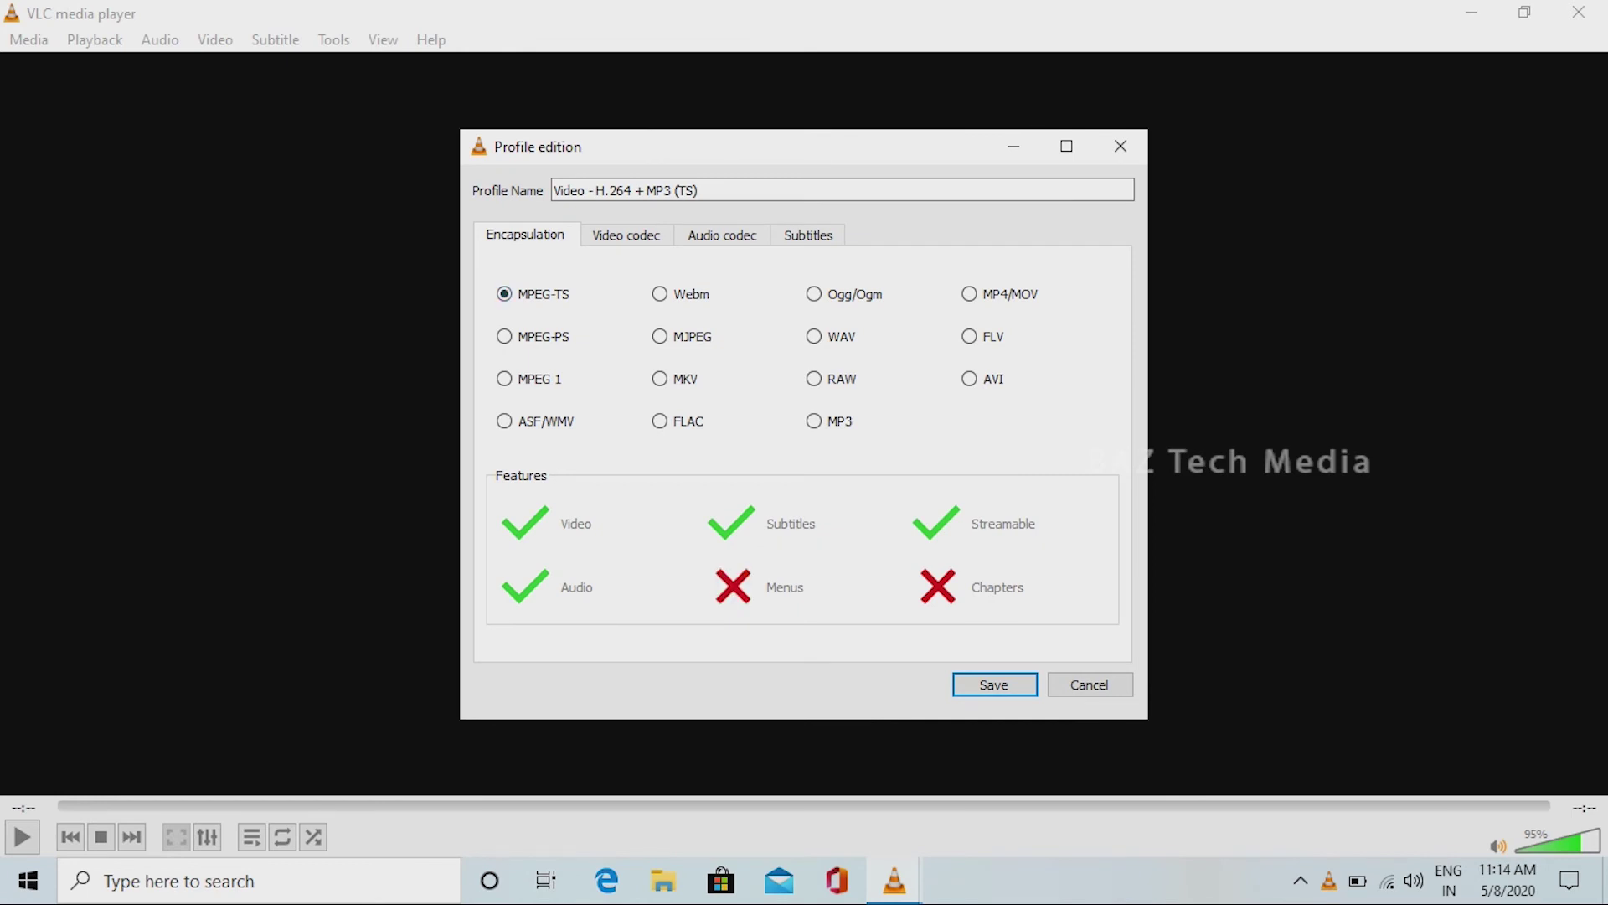
left_click(660, 294)
left_click(814, 294)
left_click(970, 294)
Configure the profile's video encoding with the H-264 codec, a bitrate of 1024 kb/s and quality 8
left_click(626, 236)
left_click(848, 359)
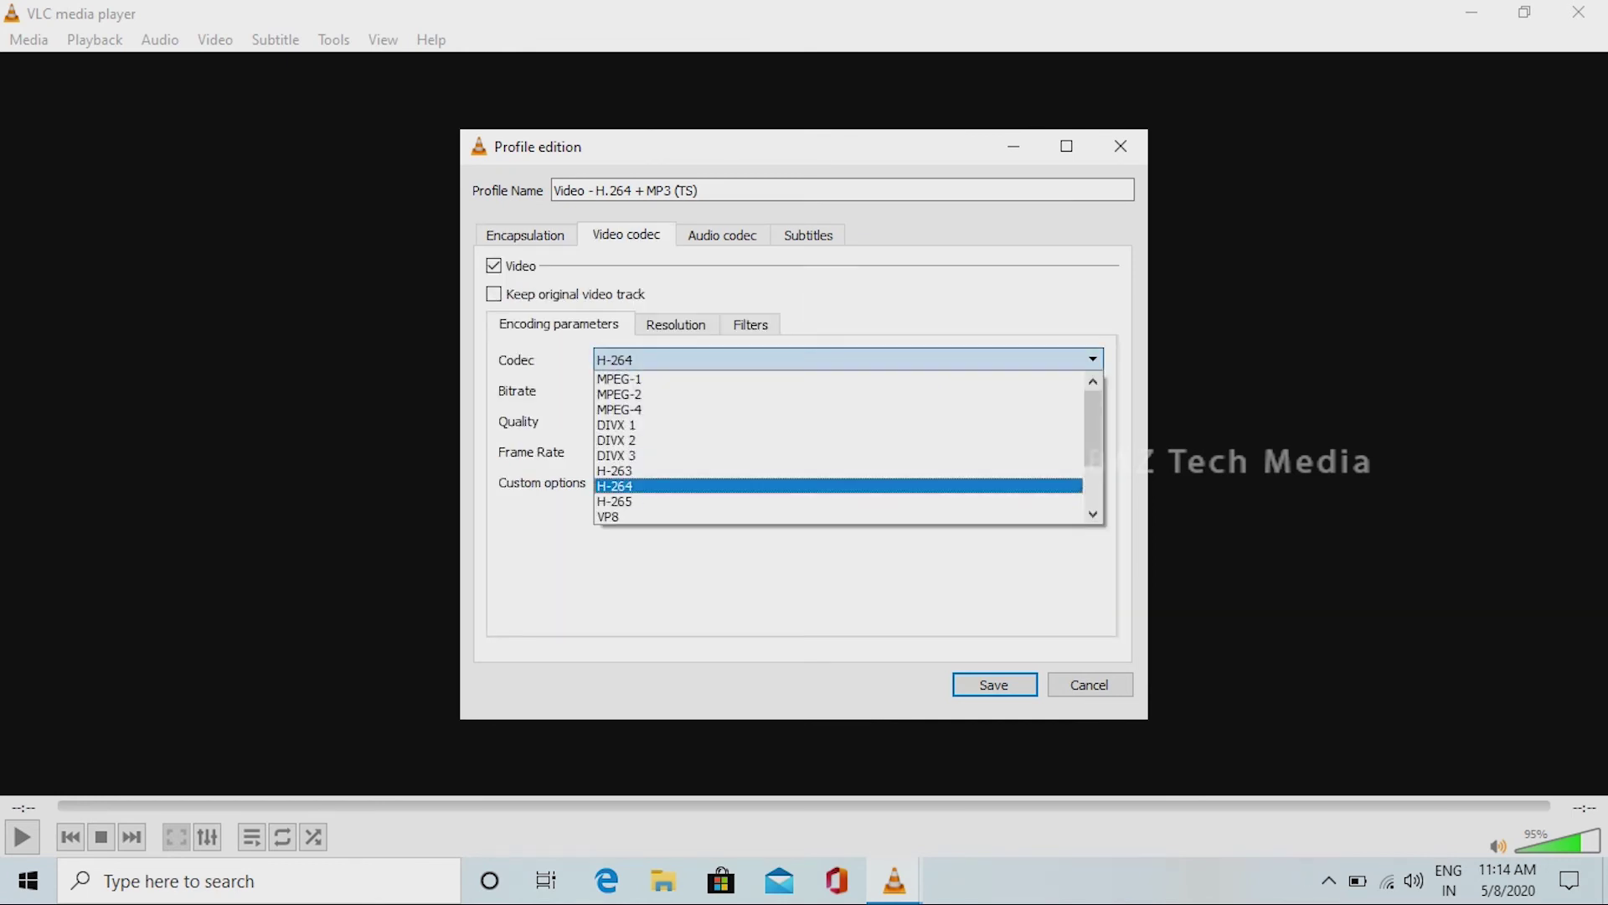
key("Return")
key("Tab")
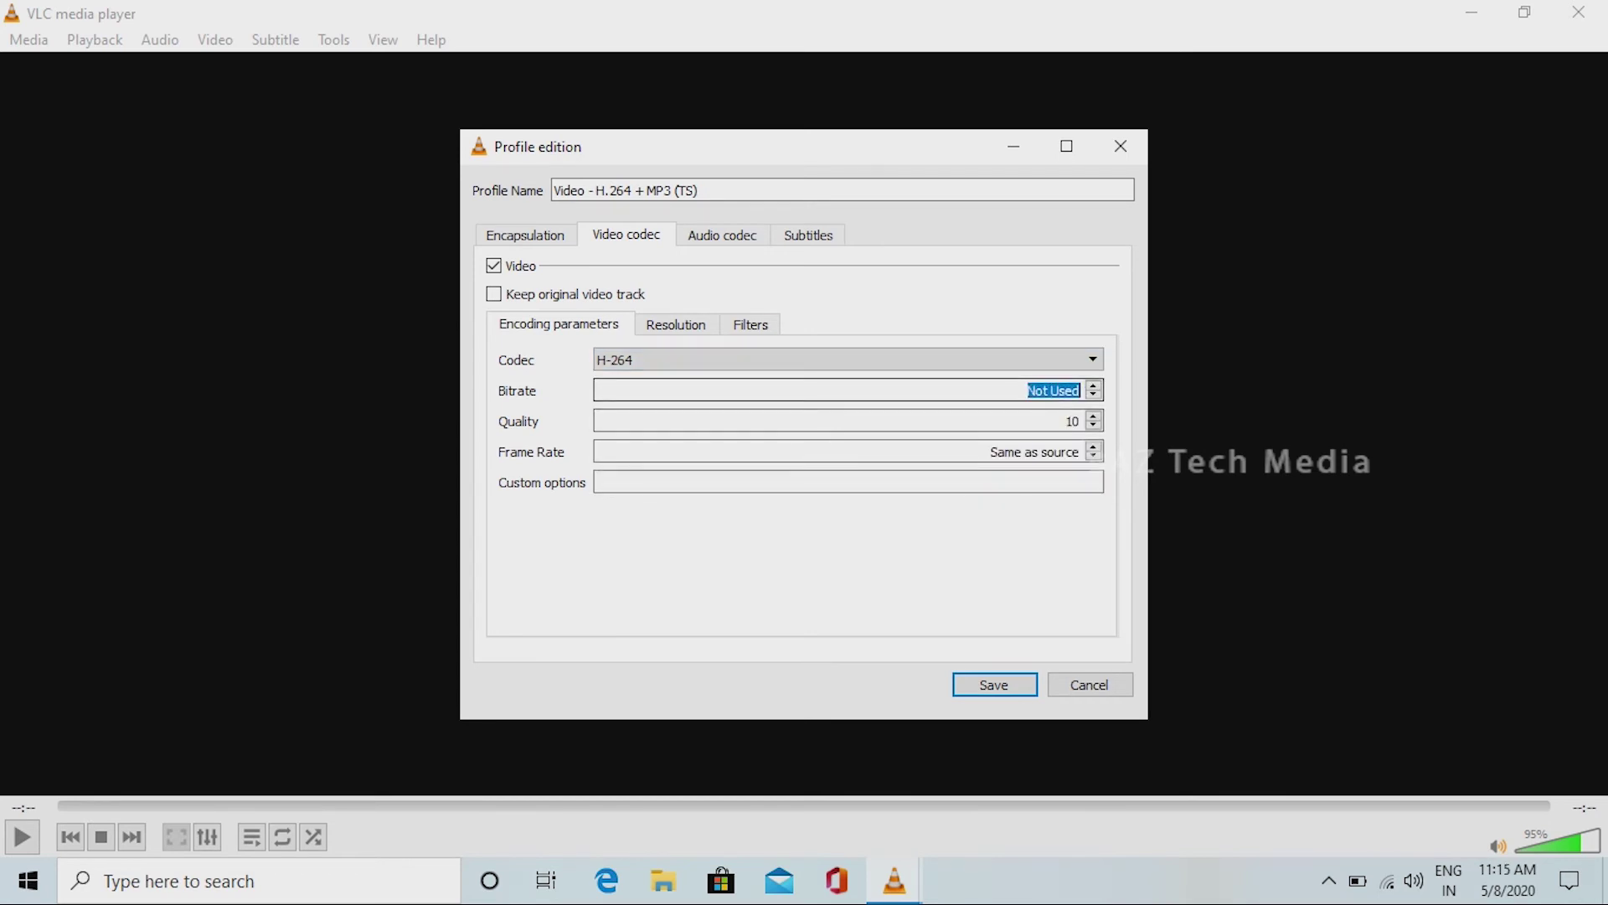
key("Up")
left_click(1064, 420)
key("ctrl+a")
type("10")
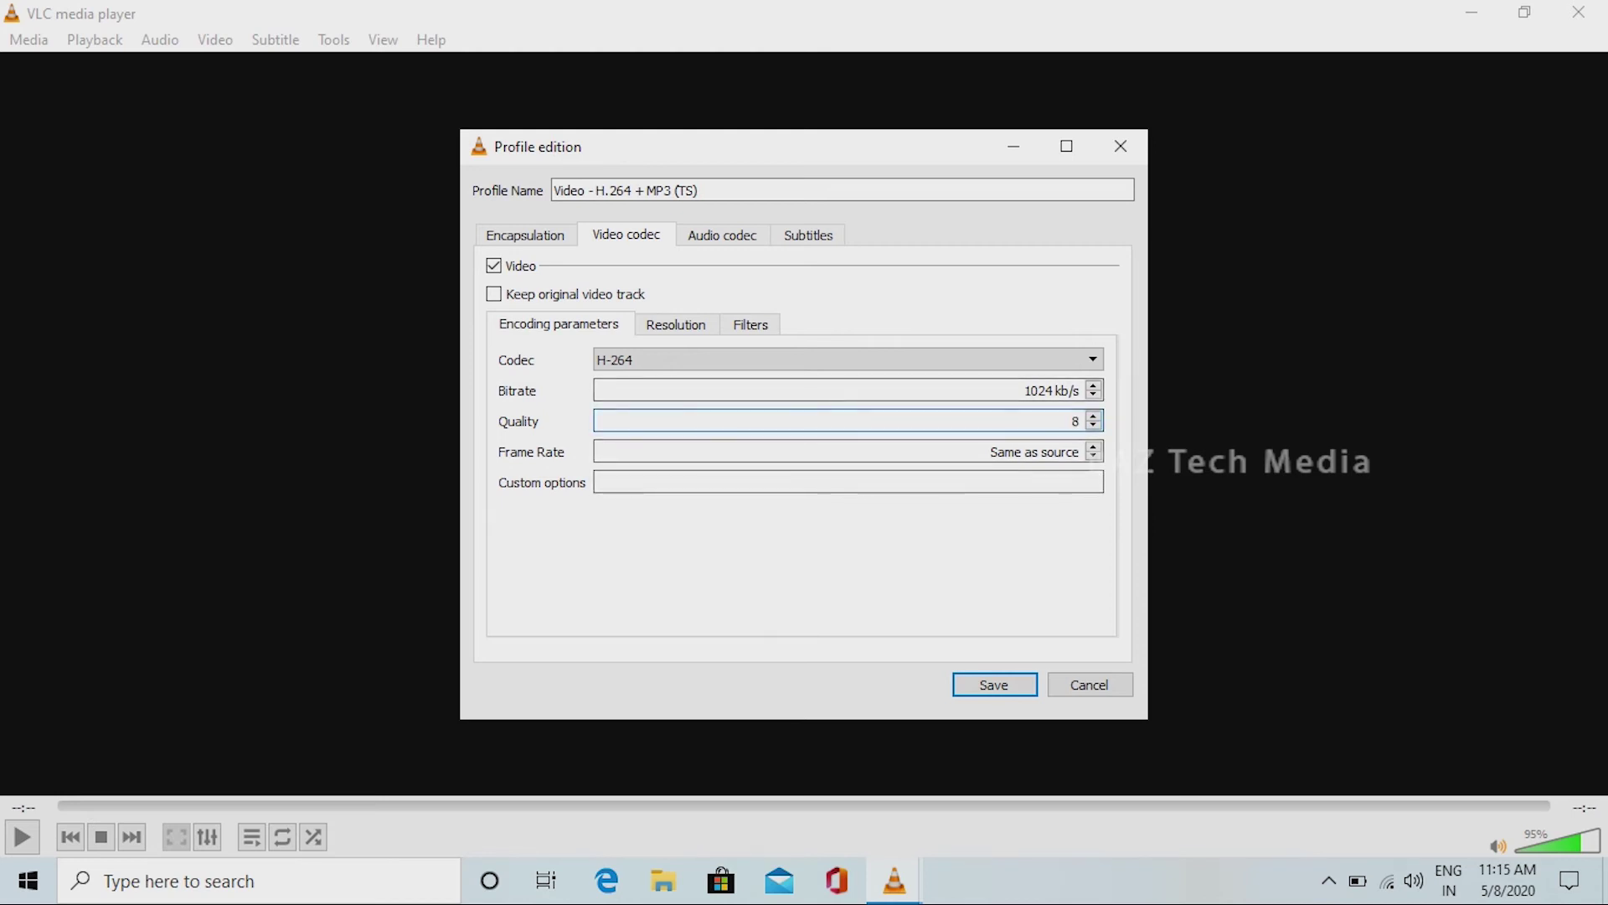
Review the profile's audio codec and subtitle settings and save the profile
left_click(721, 235)
key("ctrl+Tab")
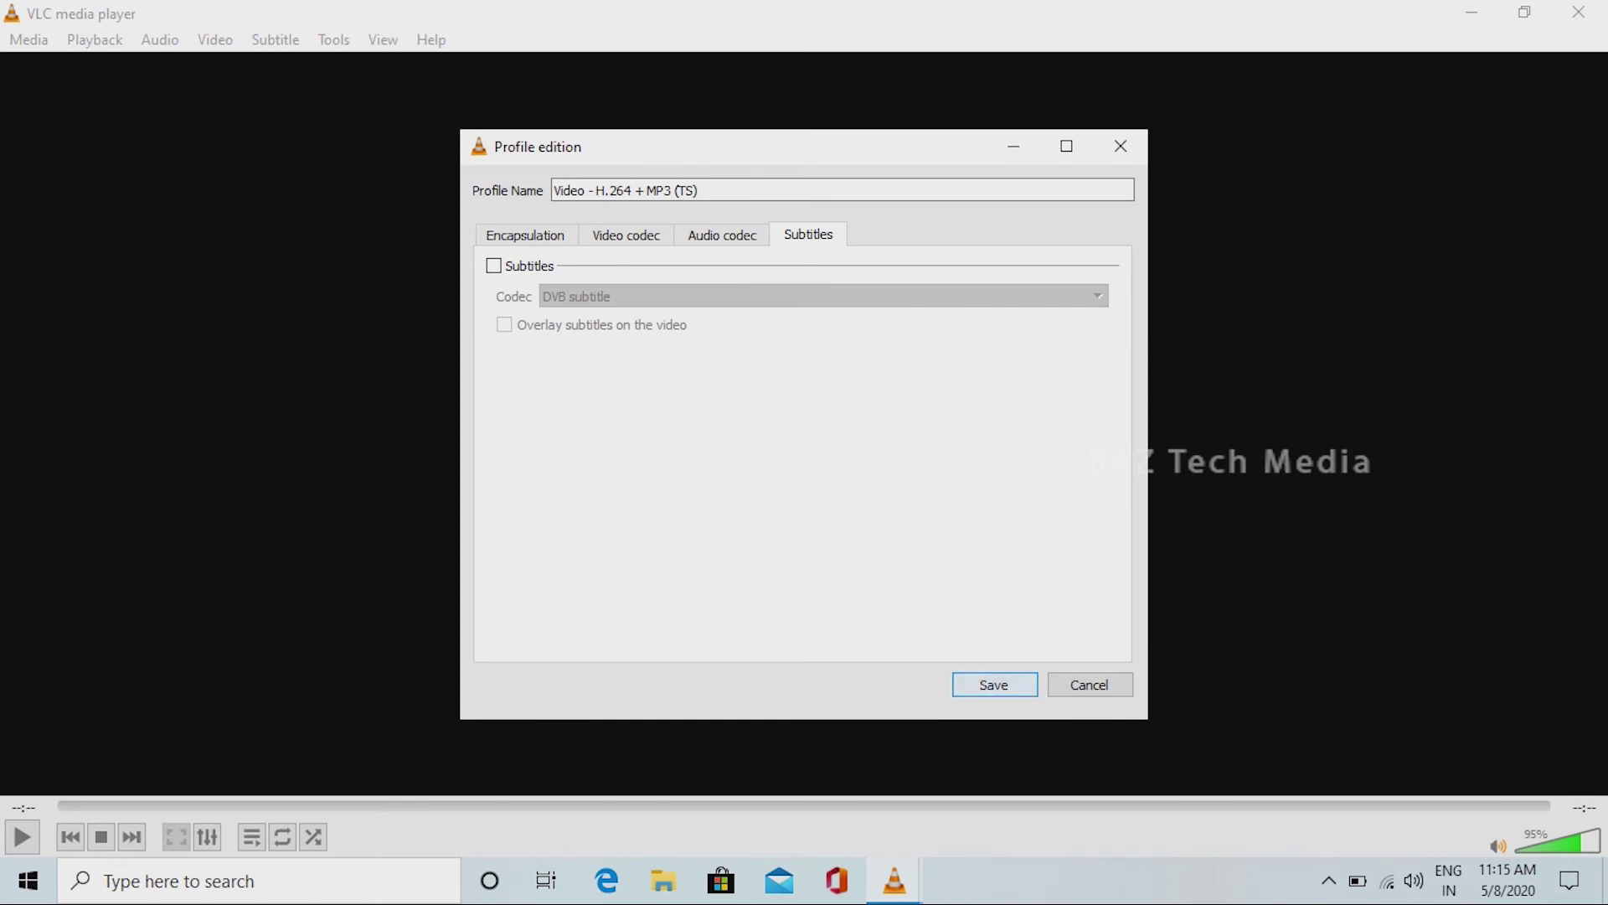
key("Return")
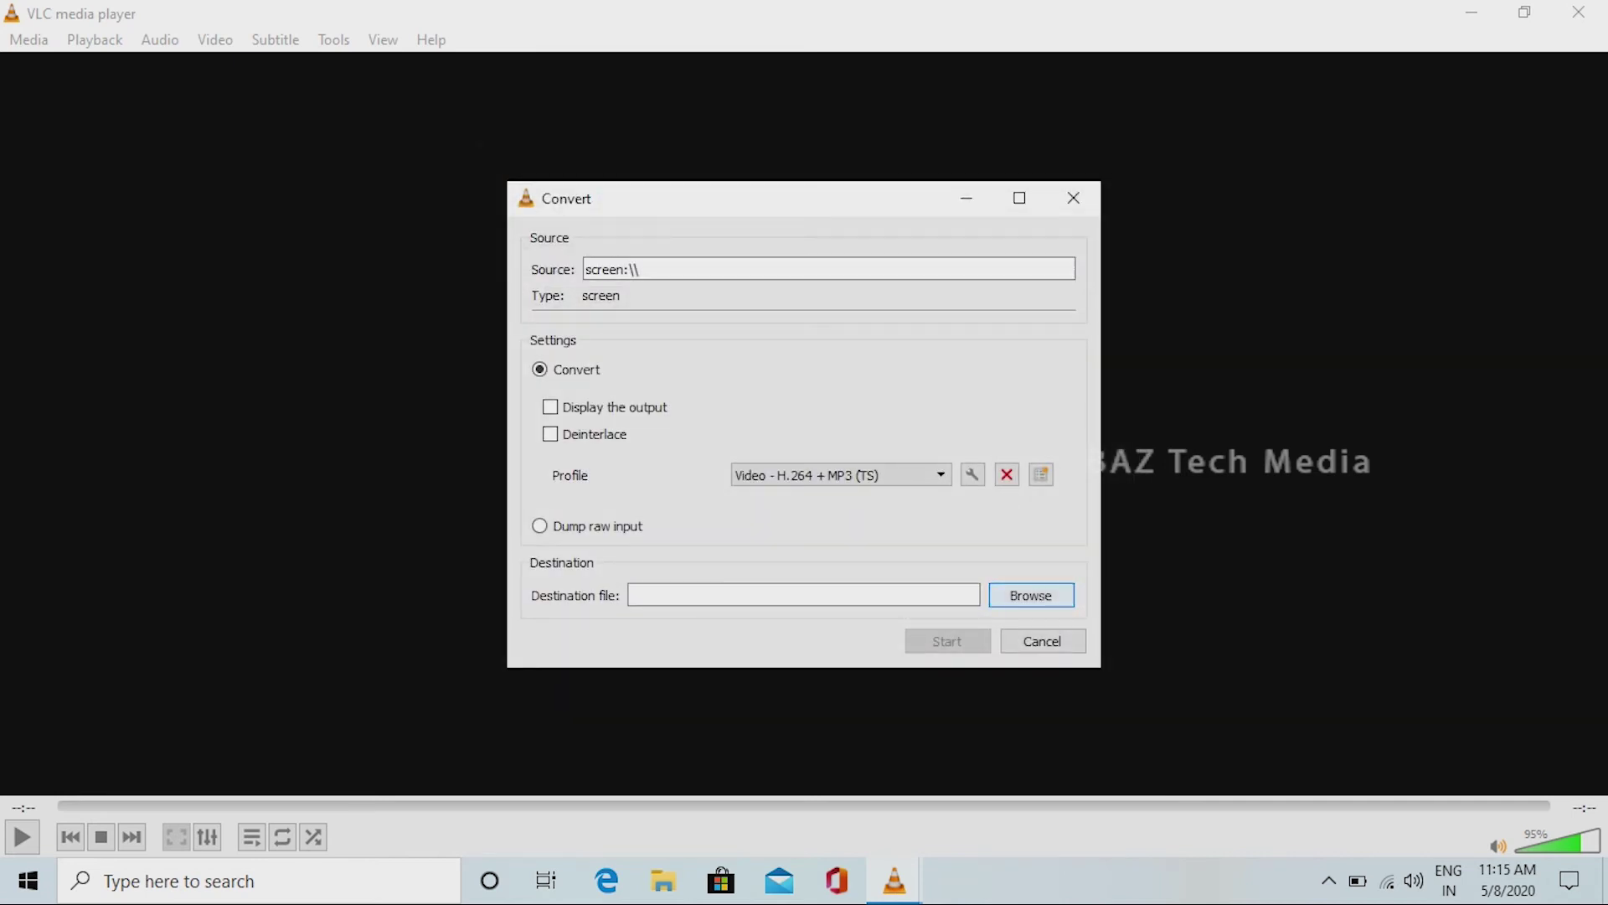
Set the destination file to rec 01 as an MP4 on the Desktop and start the screen recording
key("Return")
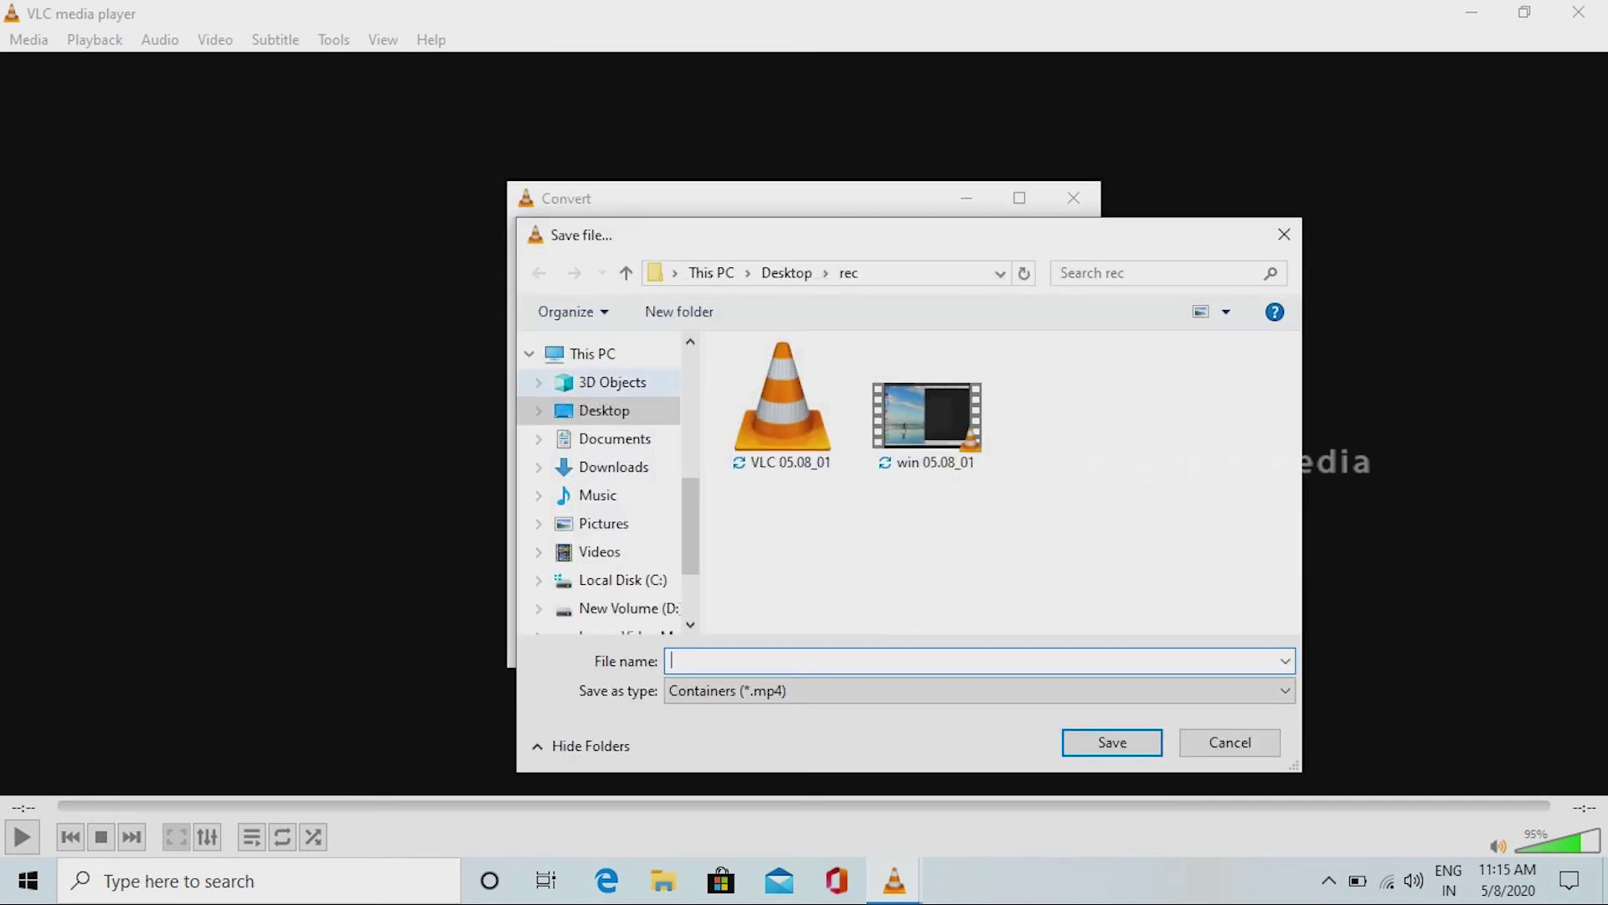
left_click(604, 410)
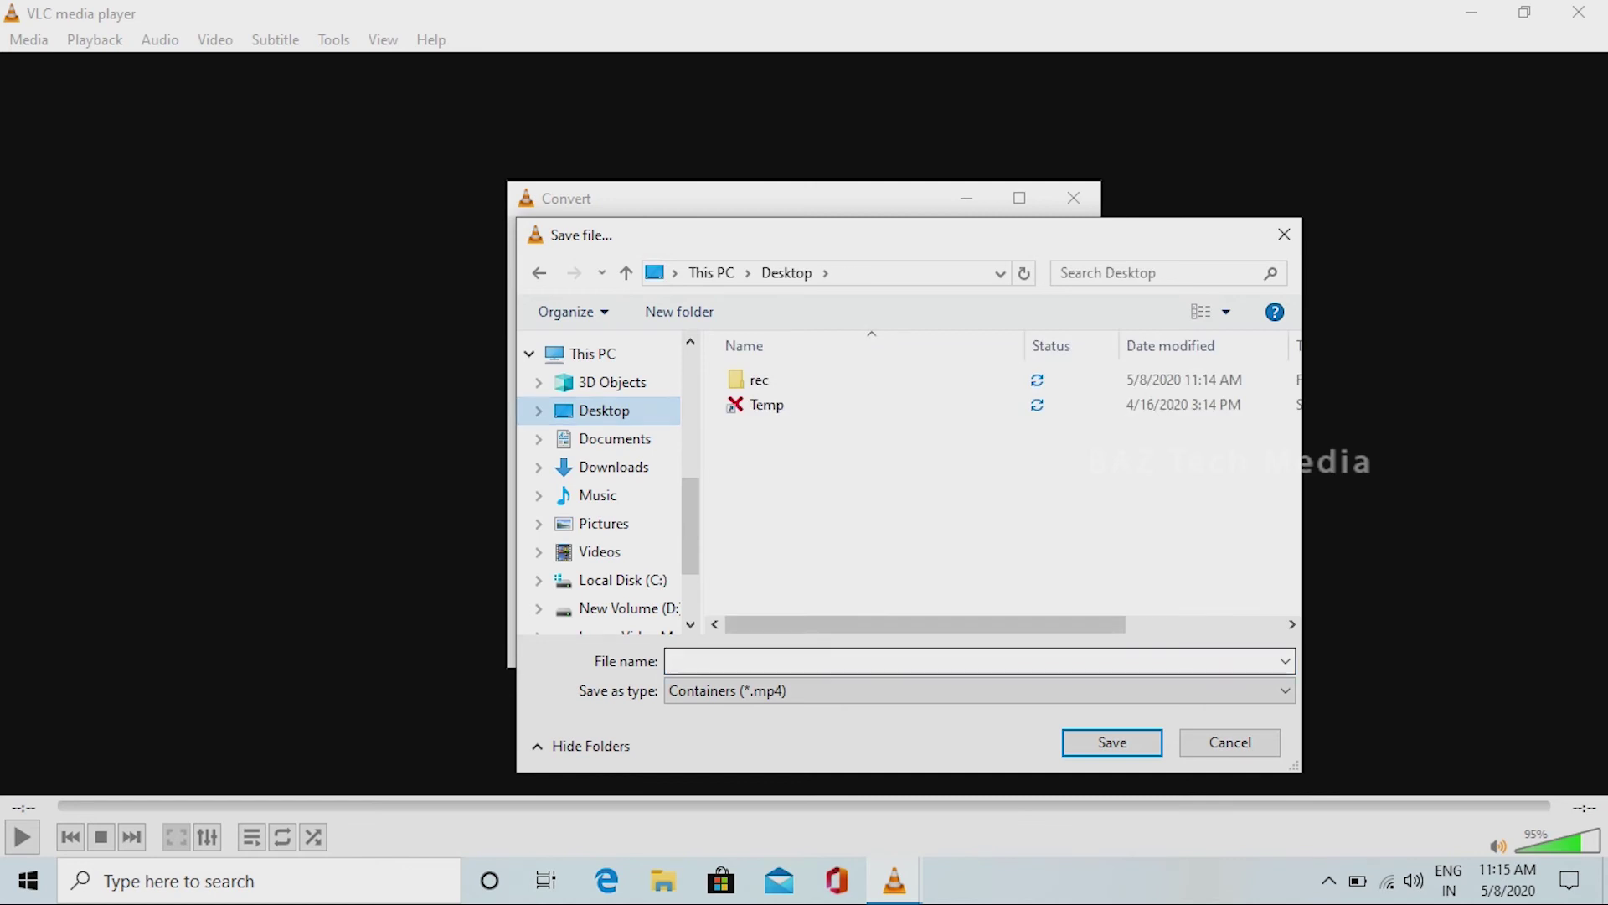
left_click(674, 661)
type("rec 01")
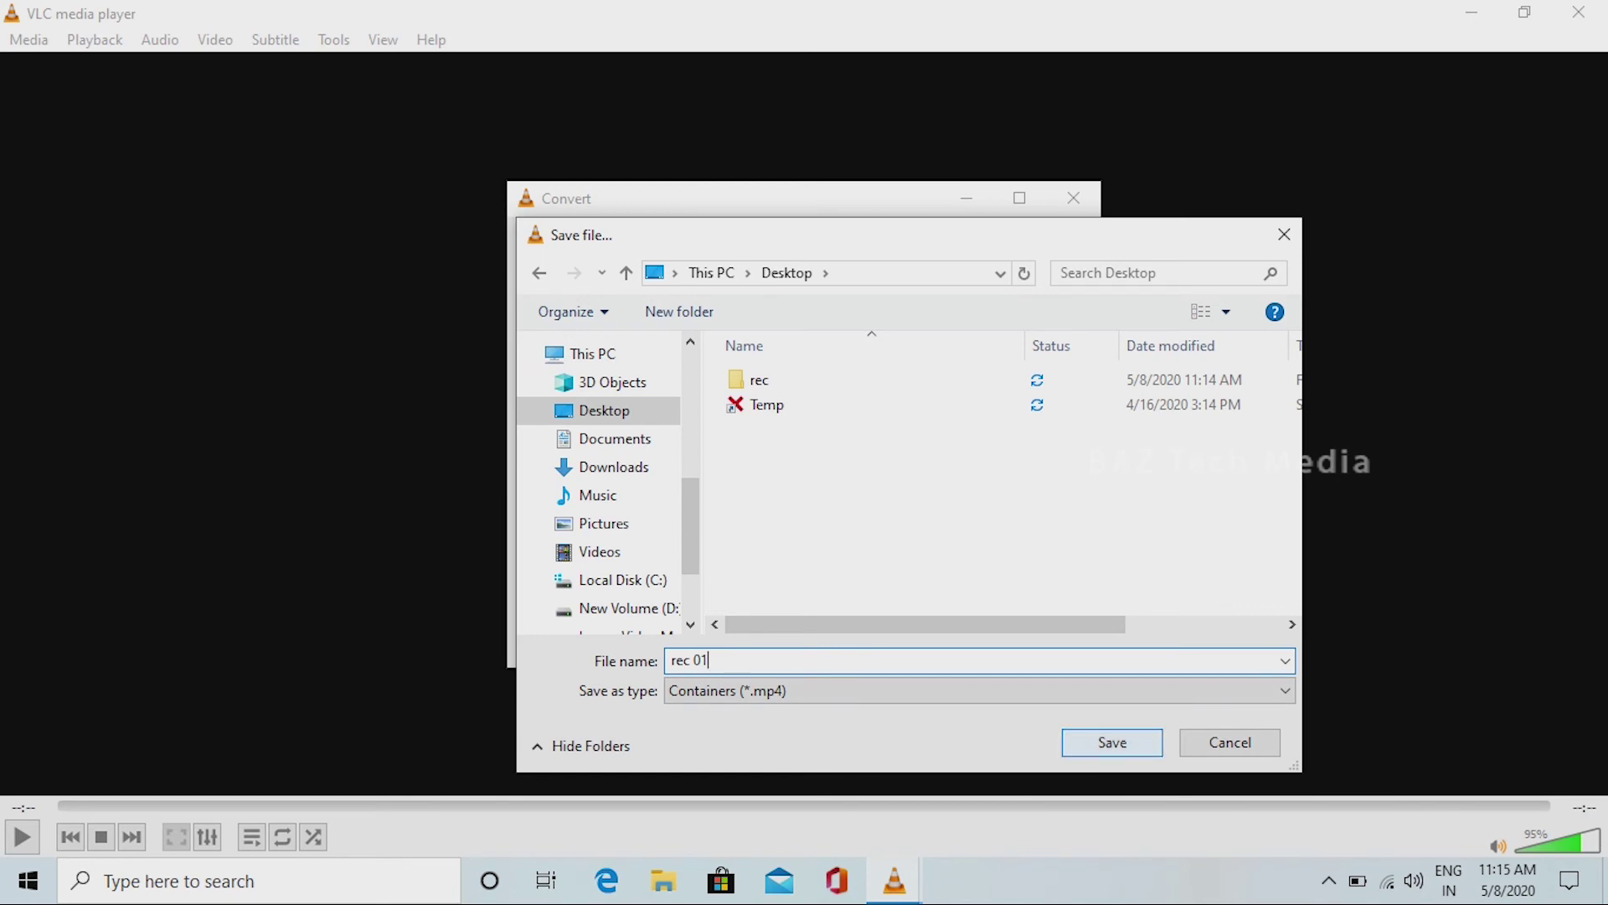
key("Return")
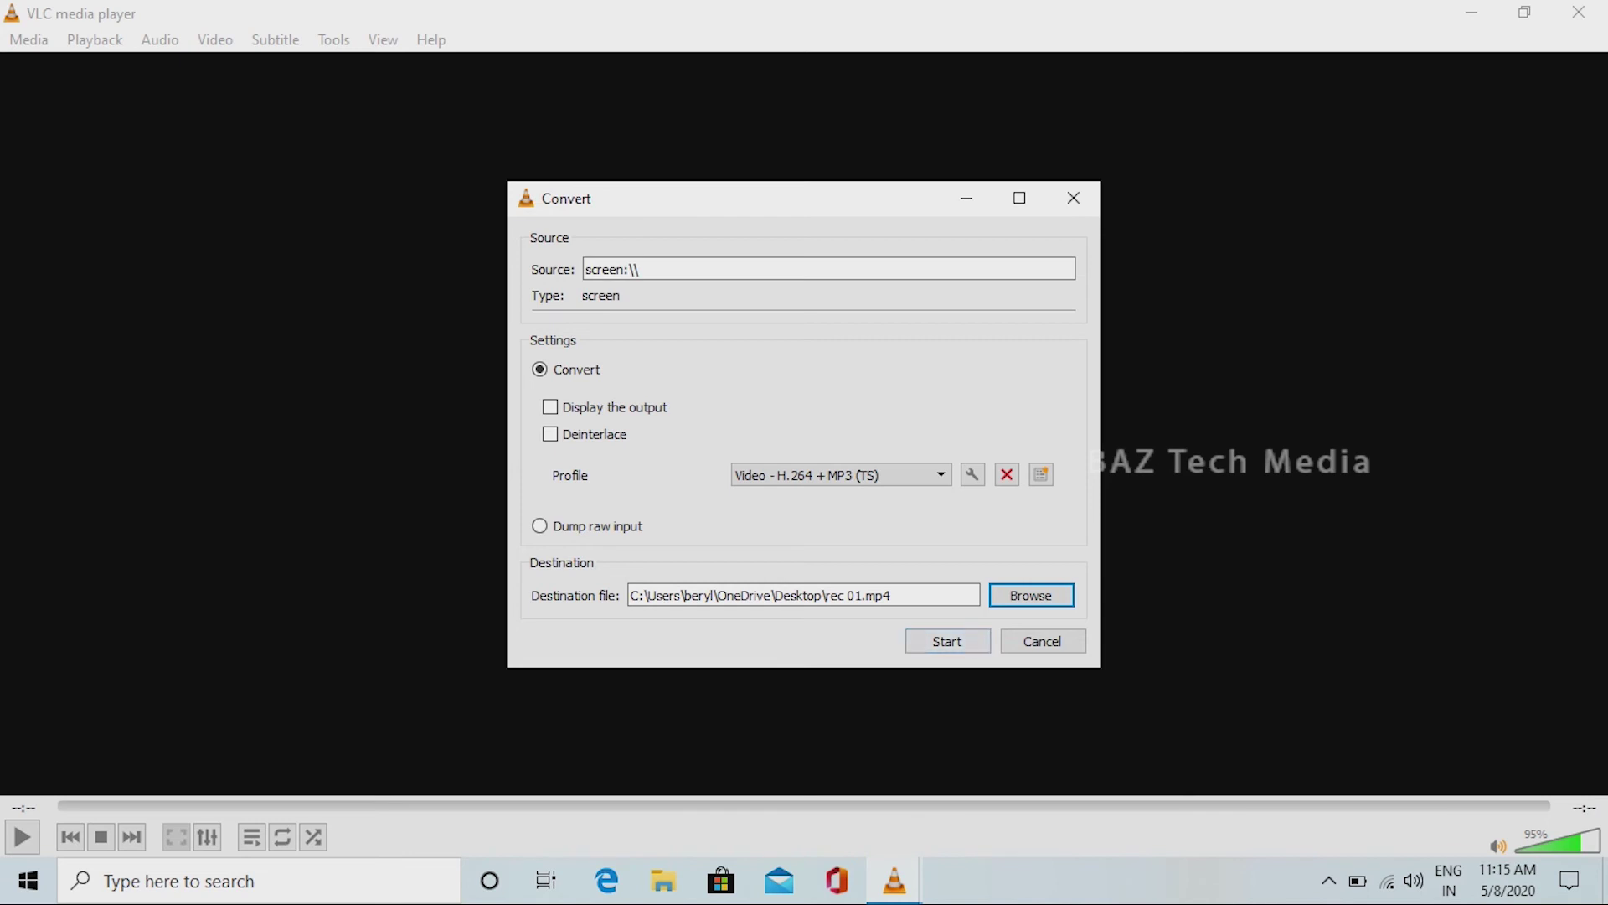
left_click(947, 641)
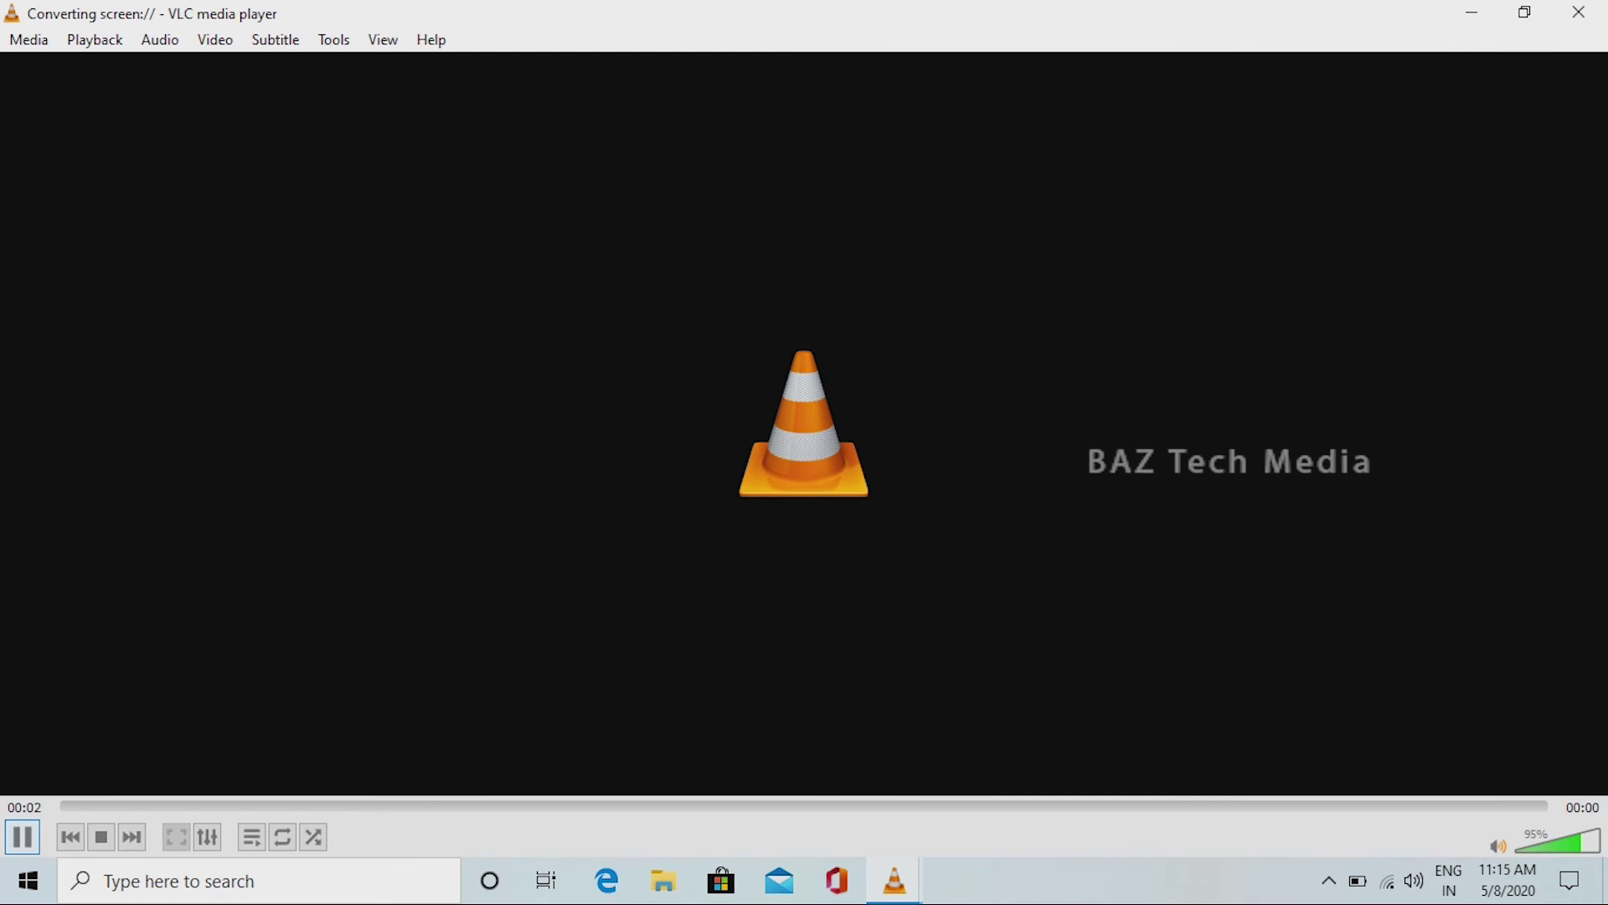
Minimize VLC, refresh the desktop, and open and close the battery status as sample content for the recording
left_click(1472, 12)
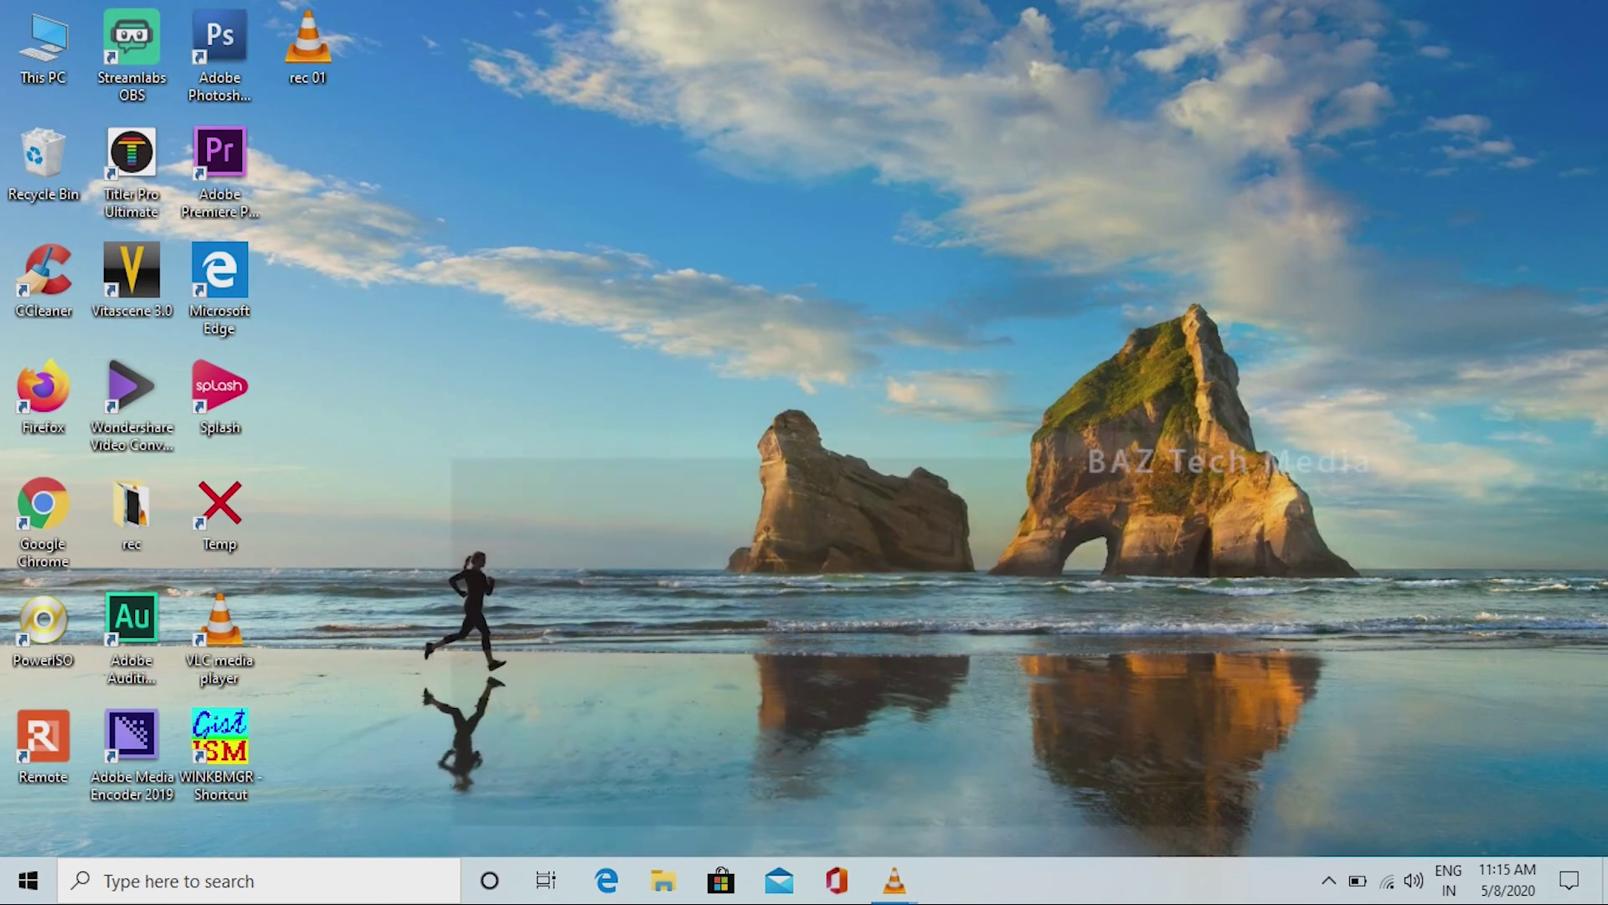
right_click(1028, 126)
left_click(1089, 194)
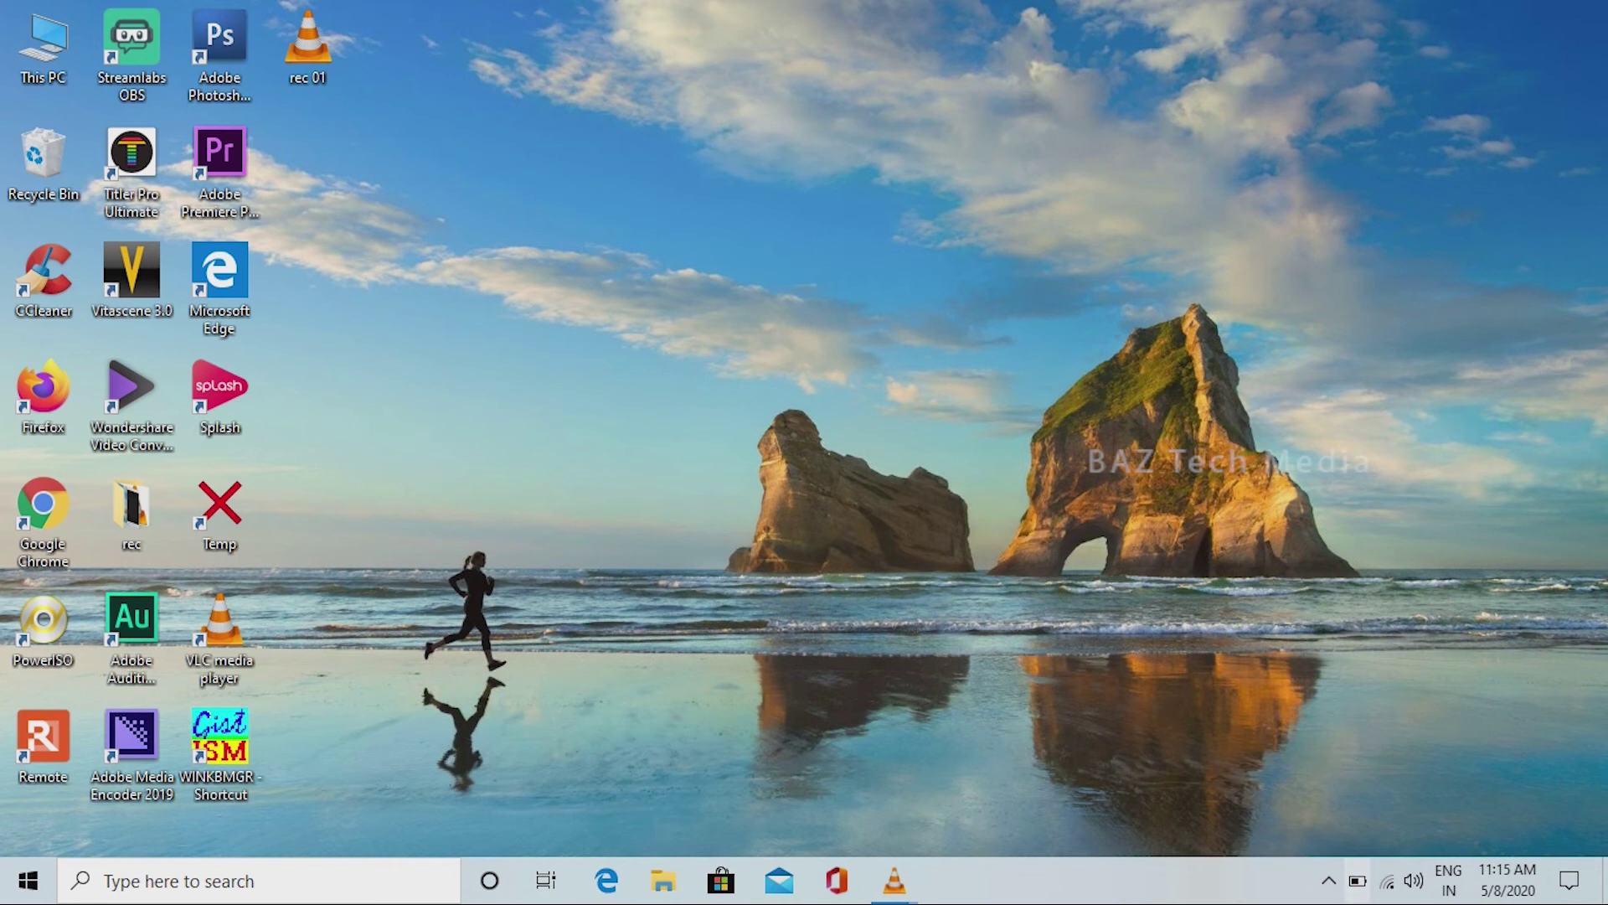
left_click(1358, 880)
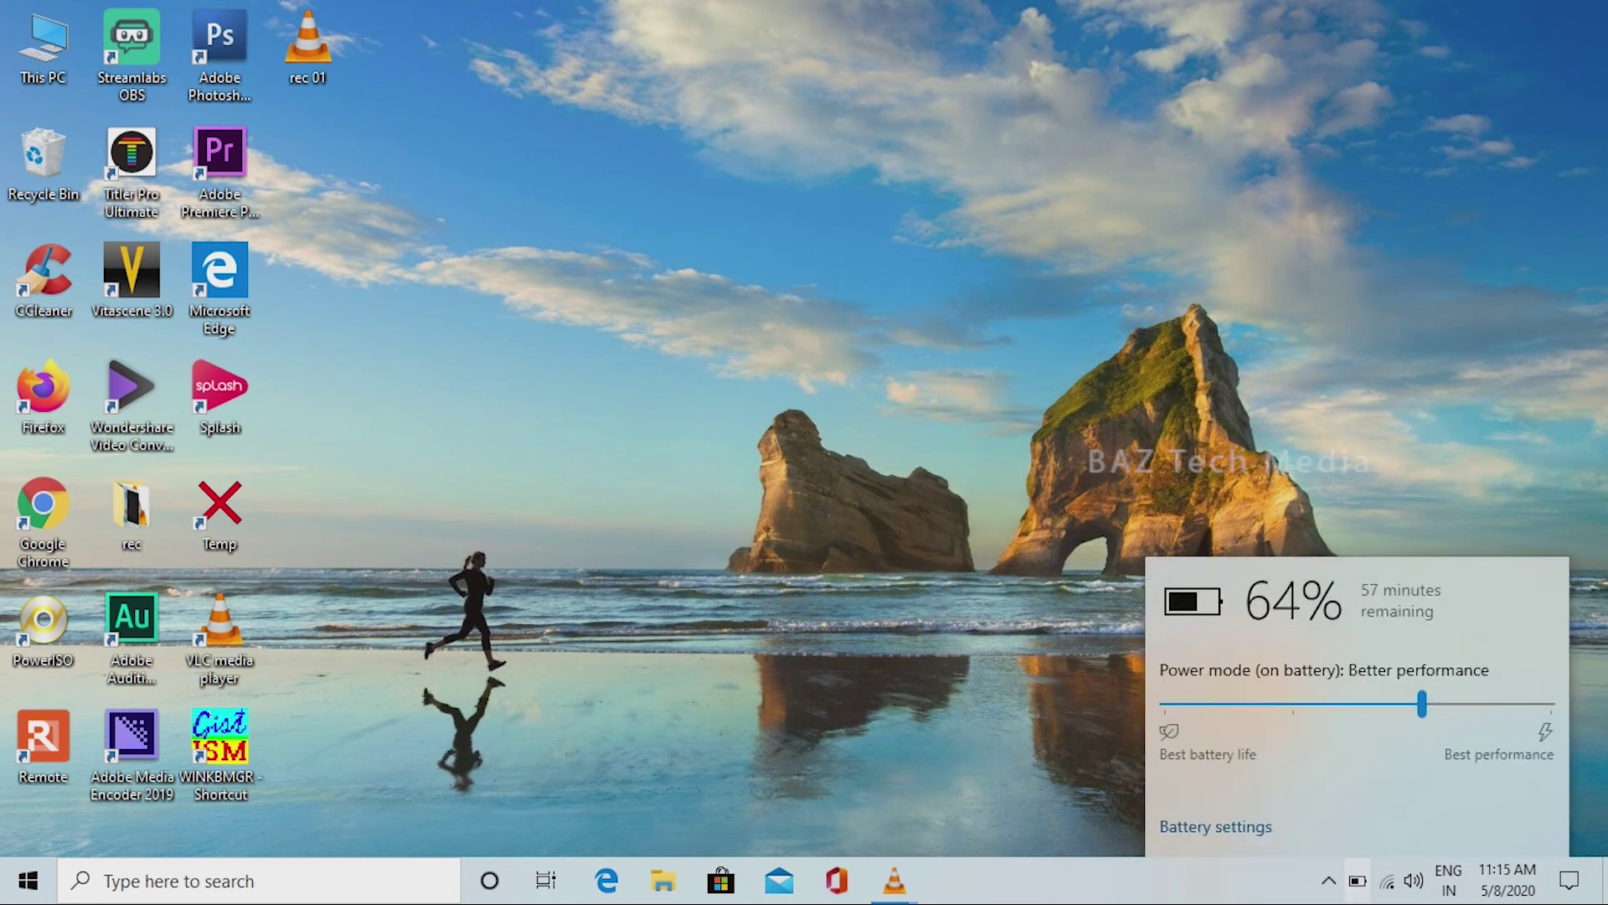
left_click(1358, 880)
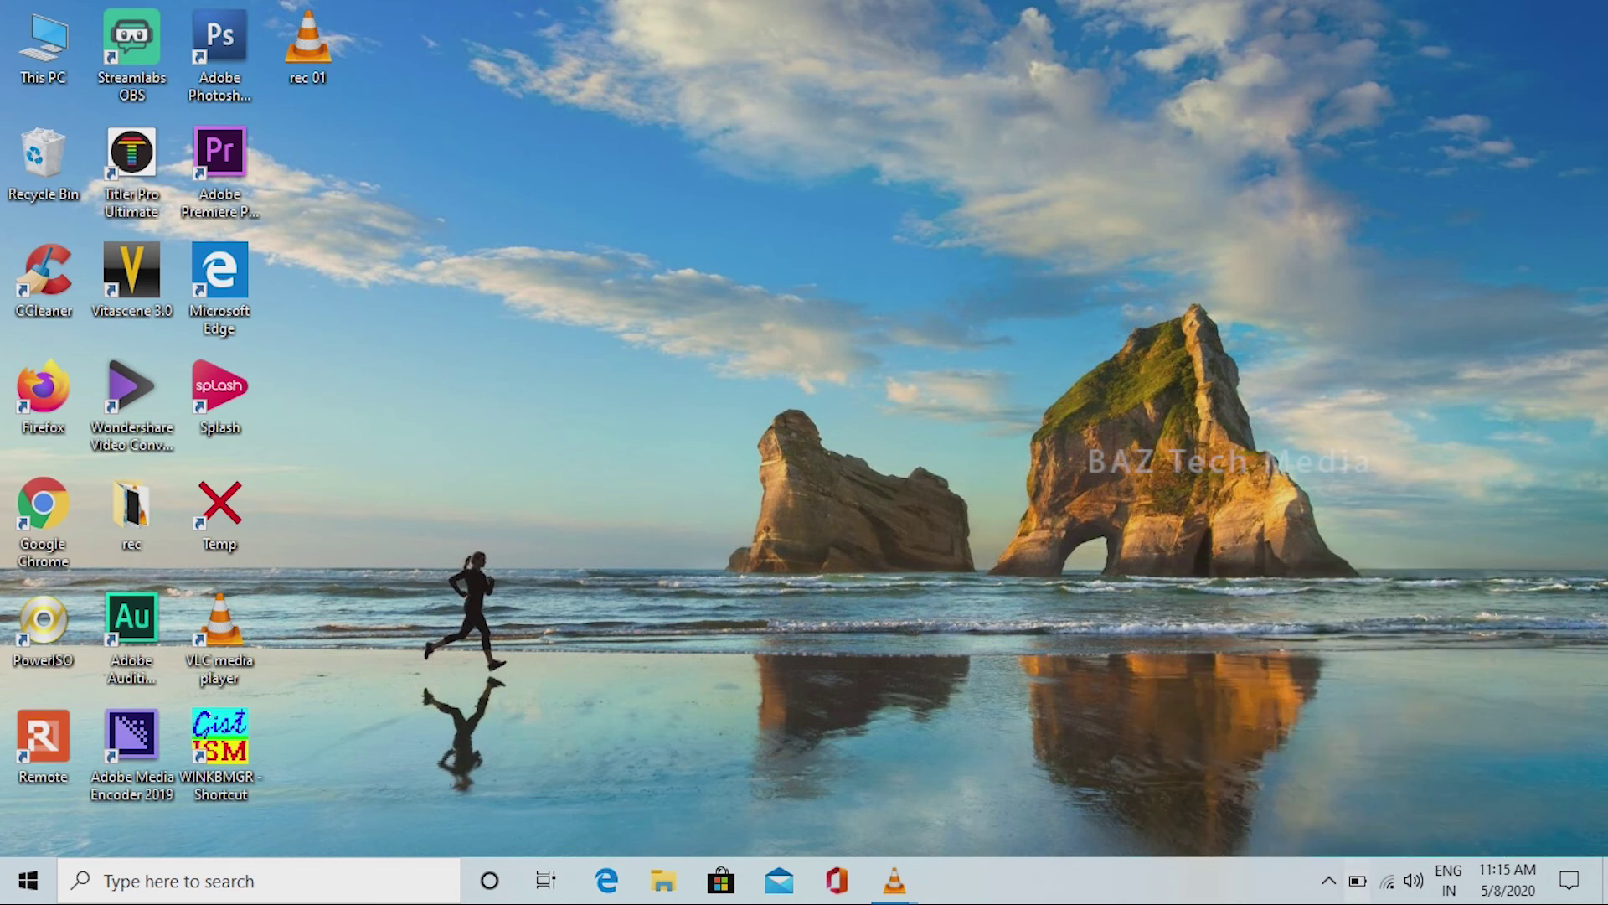
Return to VLC, stop the screen recording and minimize the player
mouse_move(893, 881)
left_click(767, 737)
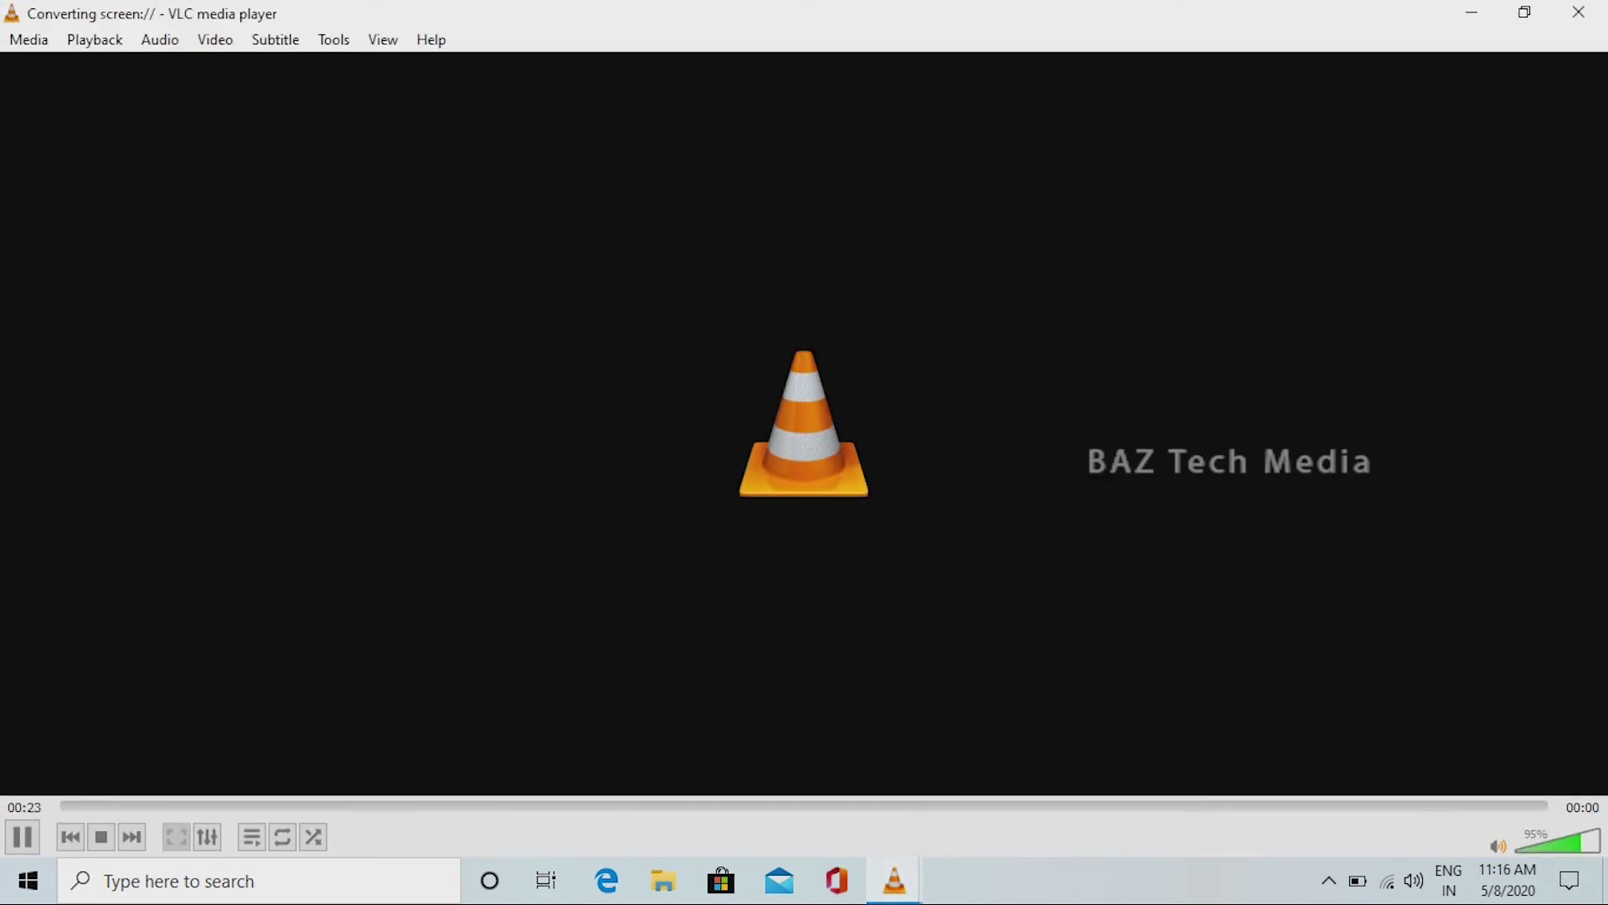
left_click(102, 836)
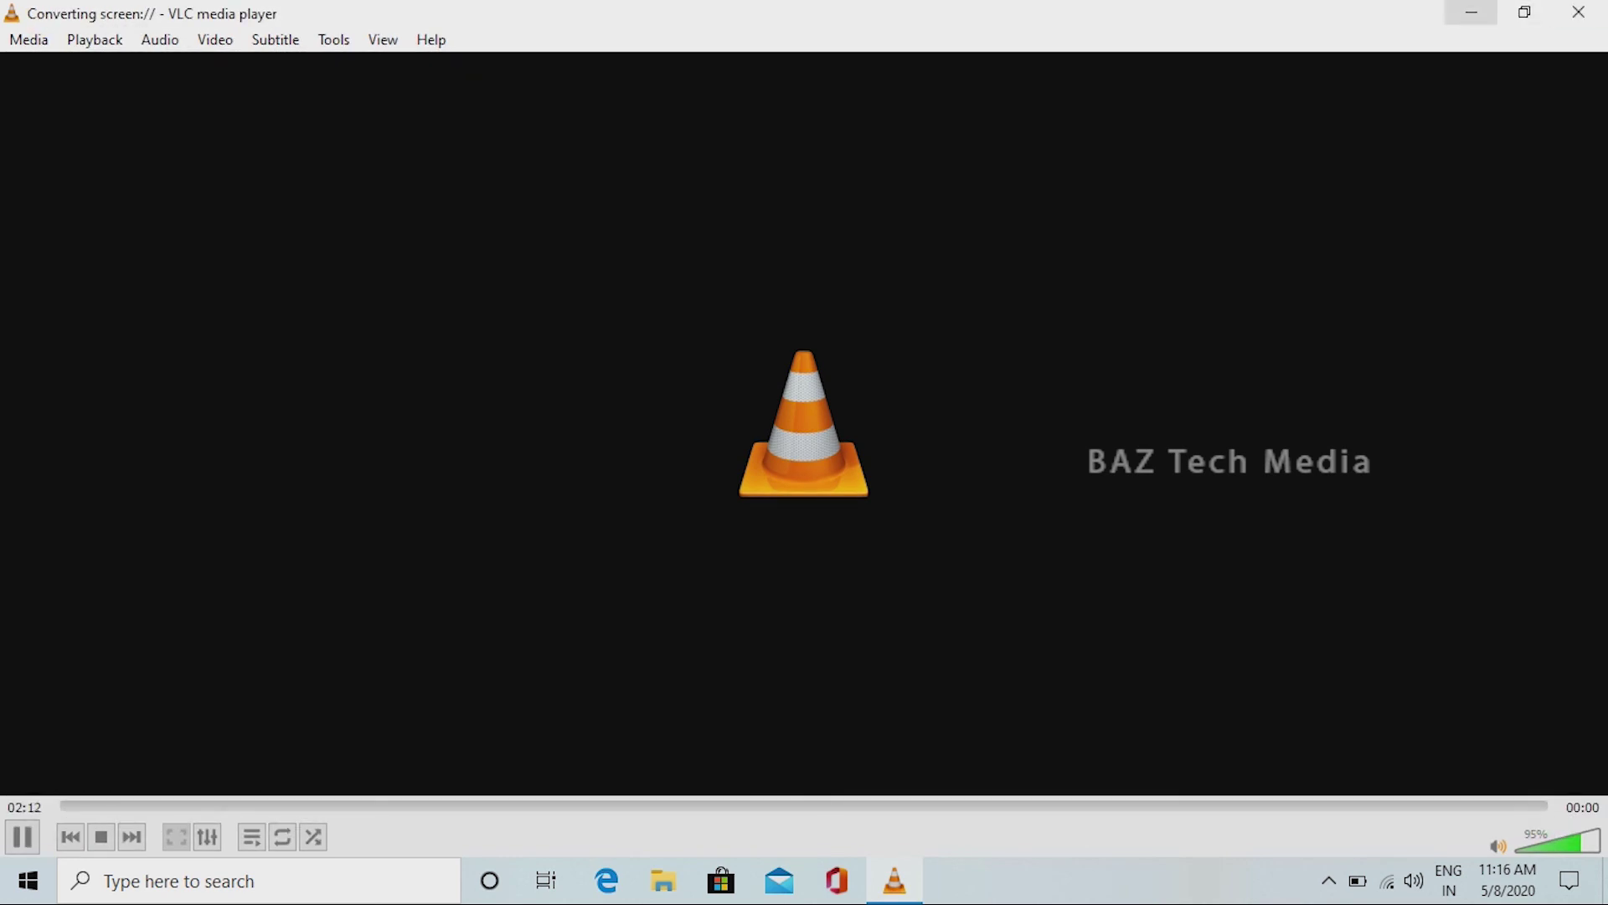
left_click(1471, 12)
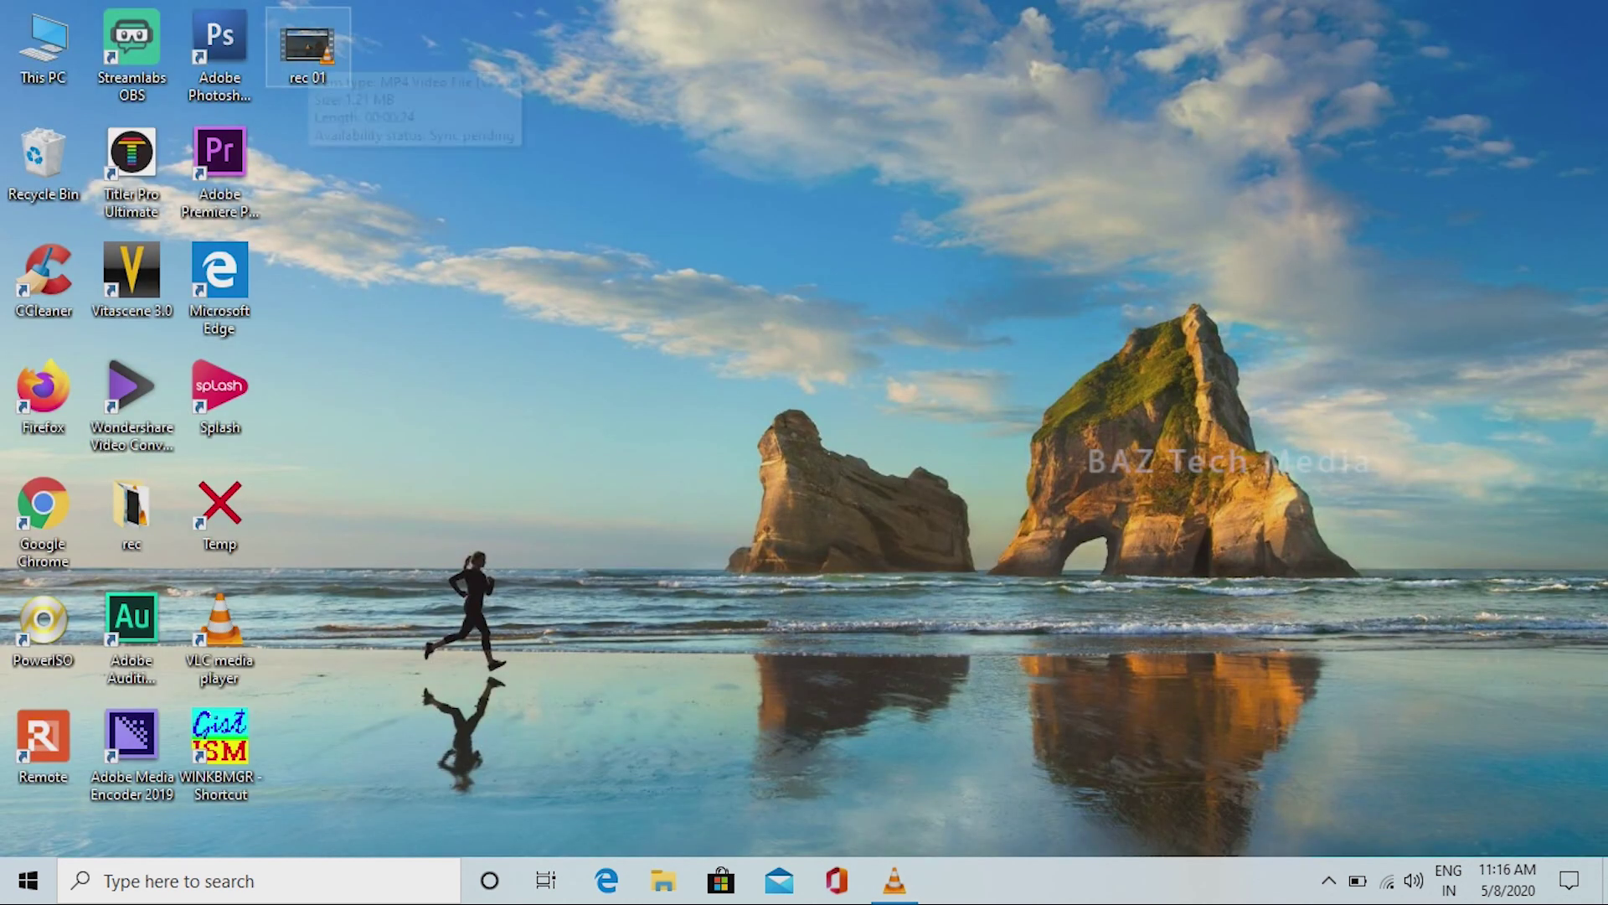
Play the rec 01 recording from the desktop with Movies & TV
right_click(308, 52)
mouse_move(502, 223)
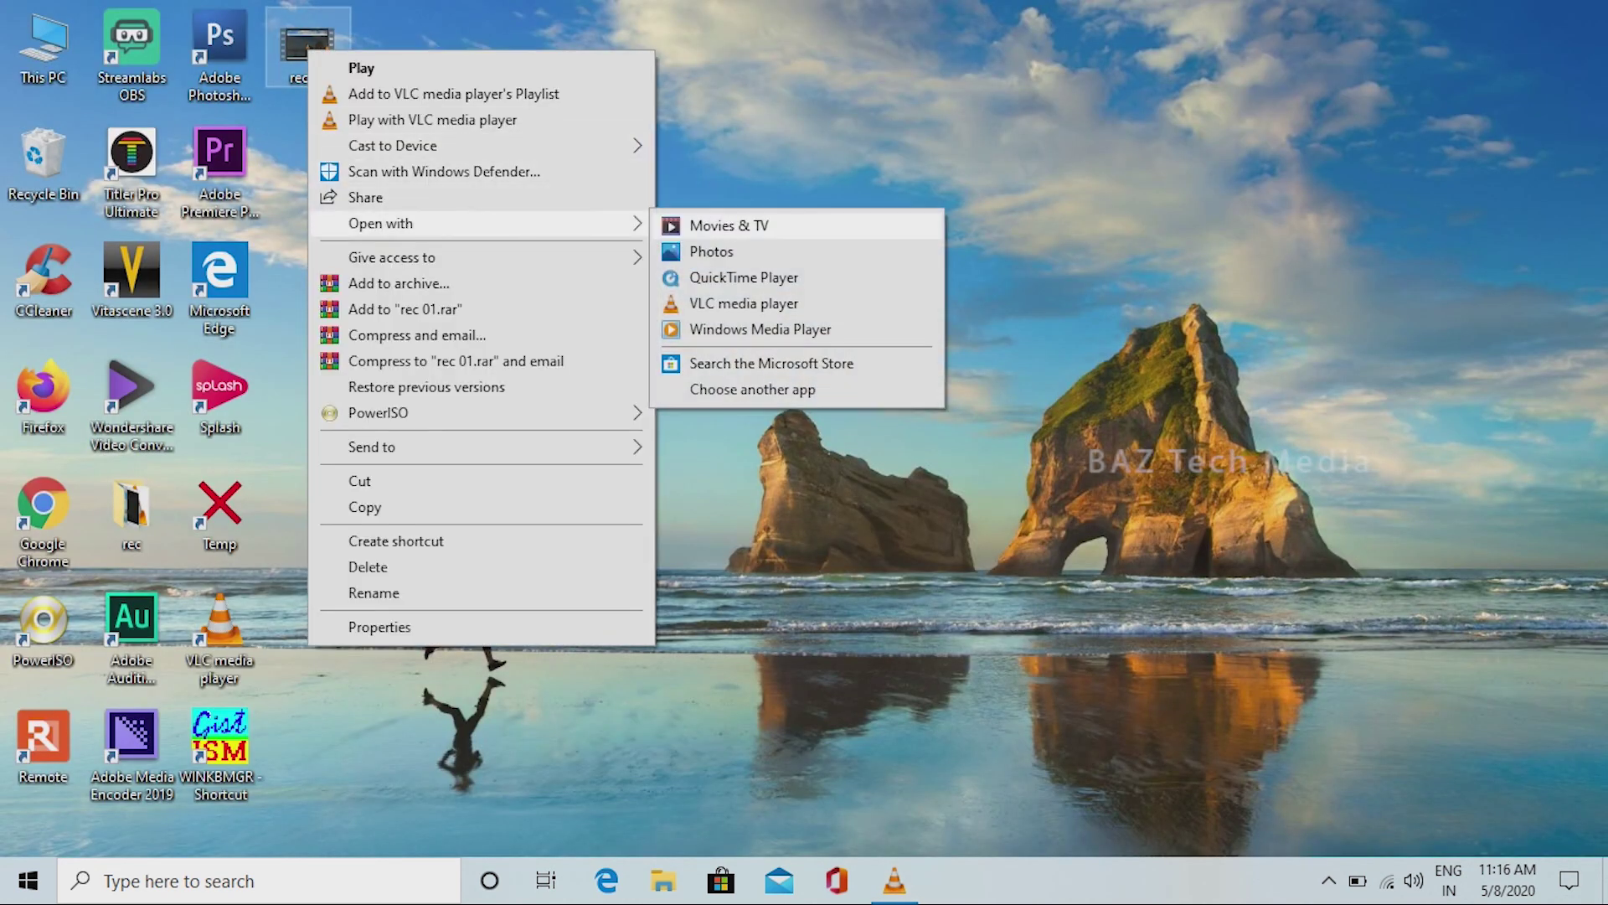
left_click(729, 223)
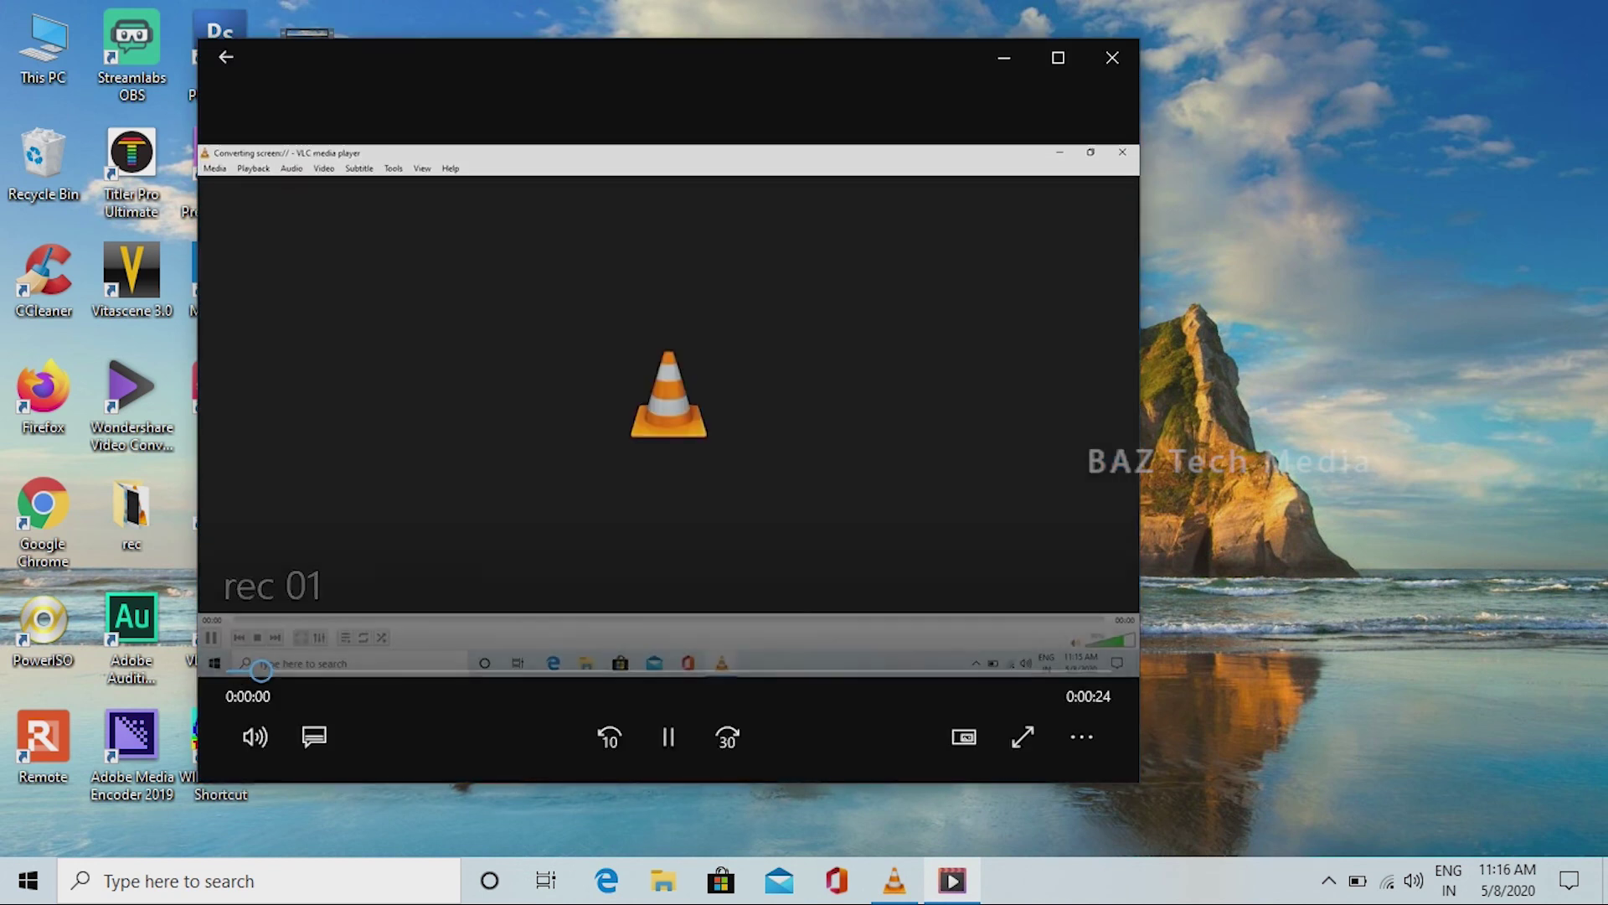